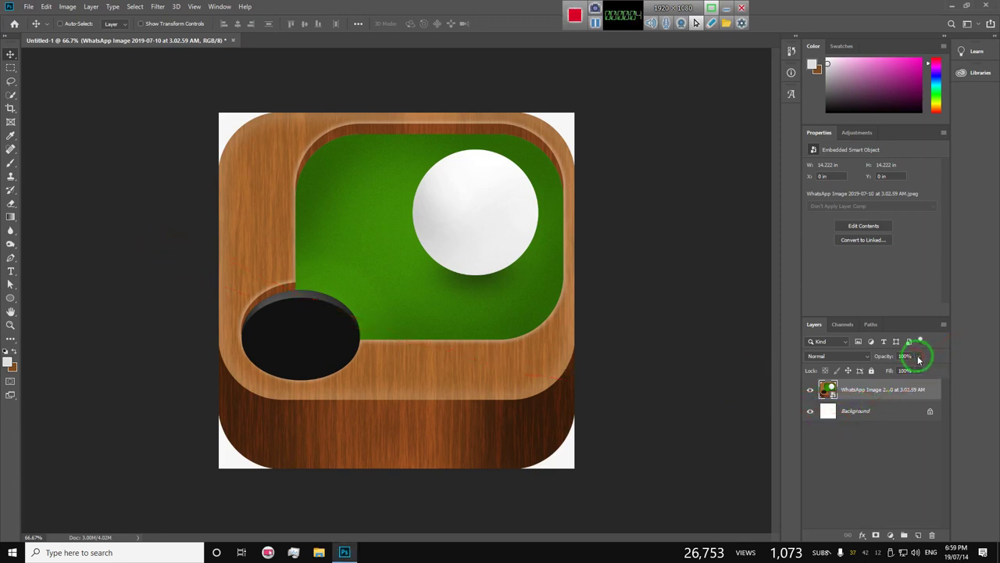
Fade the reference image to about half opacity and add a new layer above the Background
left_click_drag(903, 371, 897, 370)
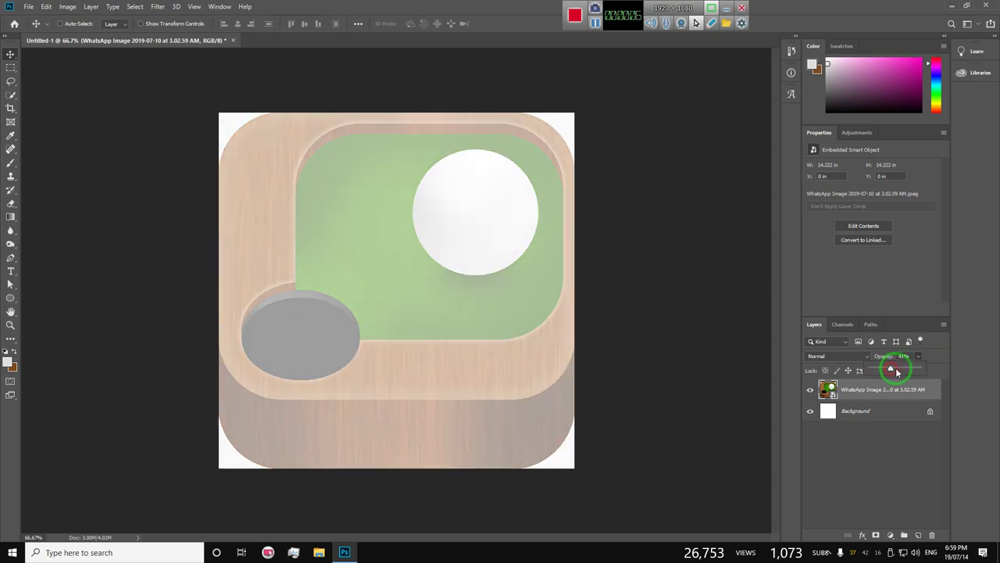
left_click(900, 459)
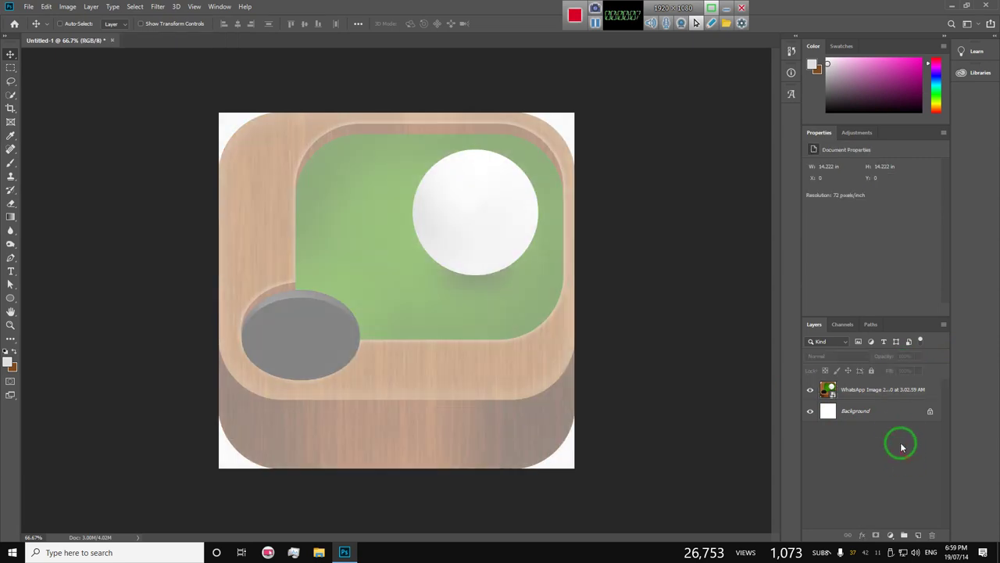
left_click(855, 420)
left_click(918, 534)
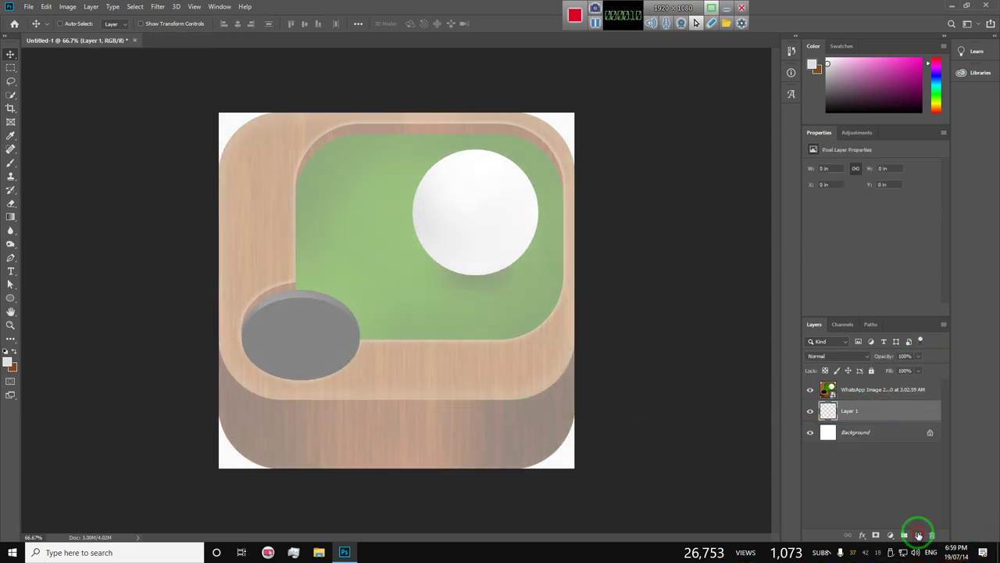
Draw a black-filled rounded square covering the whole icon
left_click(10, 298)
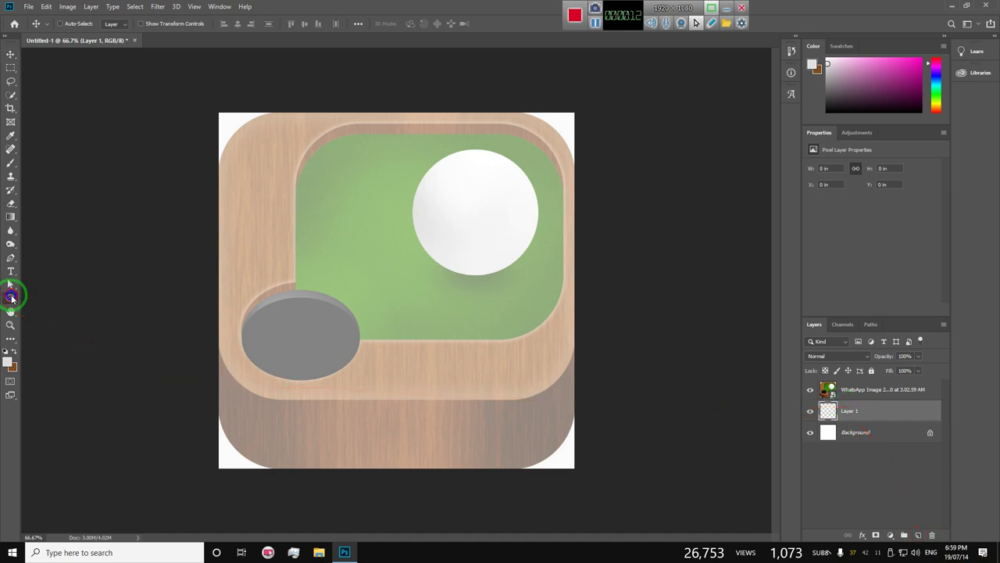
left_click(69, 308)
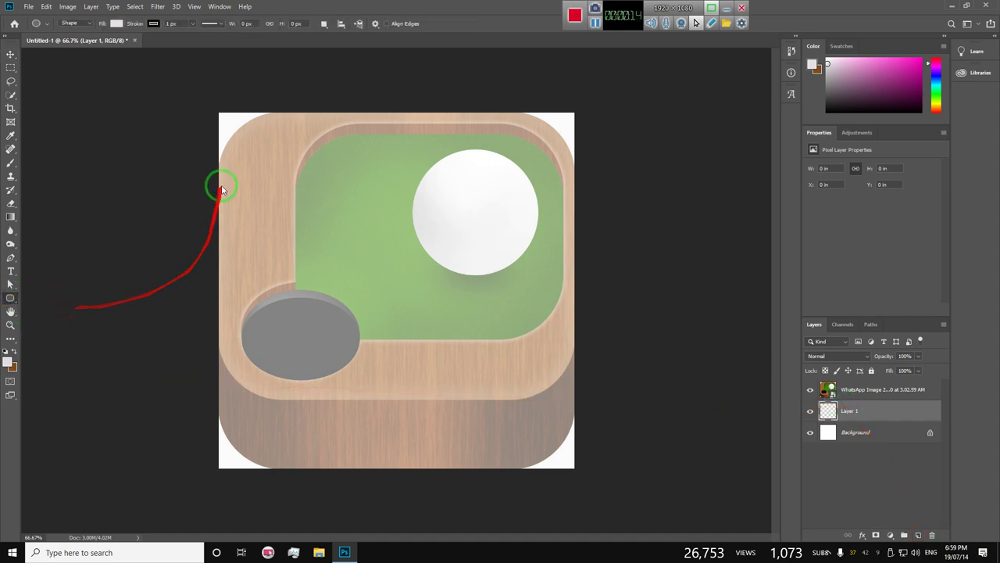
left_click(117, 23)
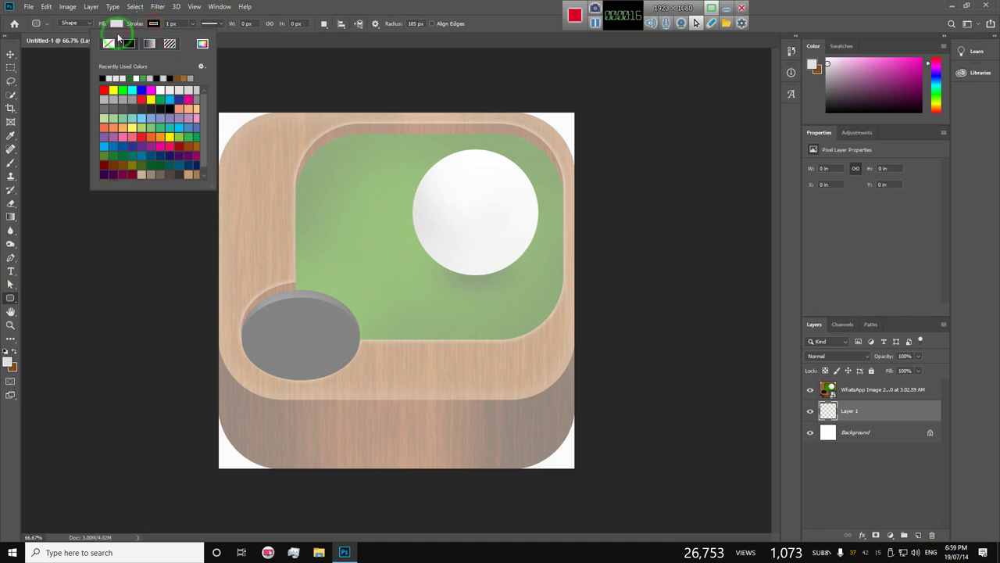
left_click(118, 24)
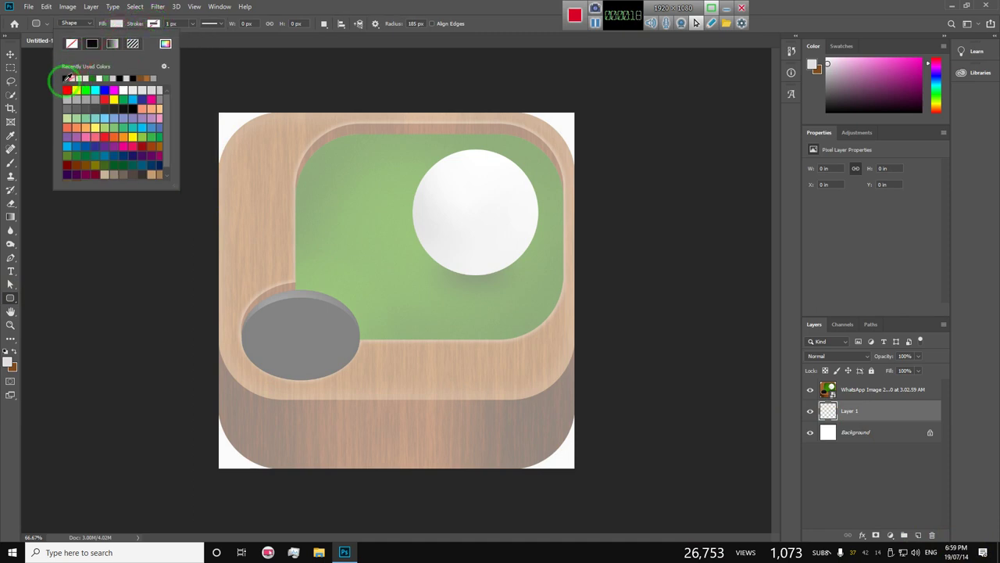
mouse_move(219, 112)
left_mouse_down()
mouse_move(583, 399)
mouse_move(572, 469)
left_mouse_up()
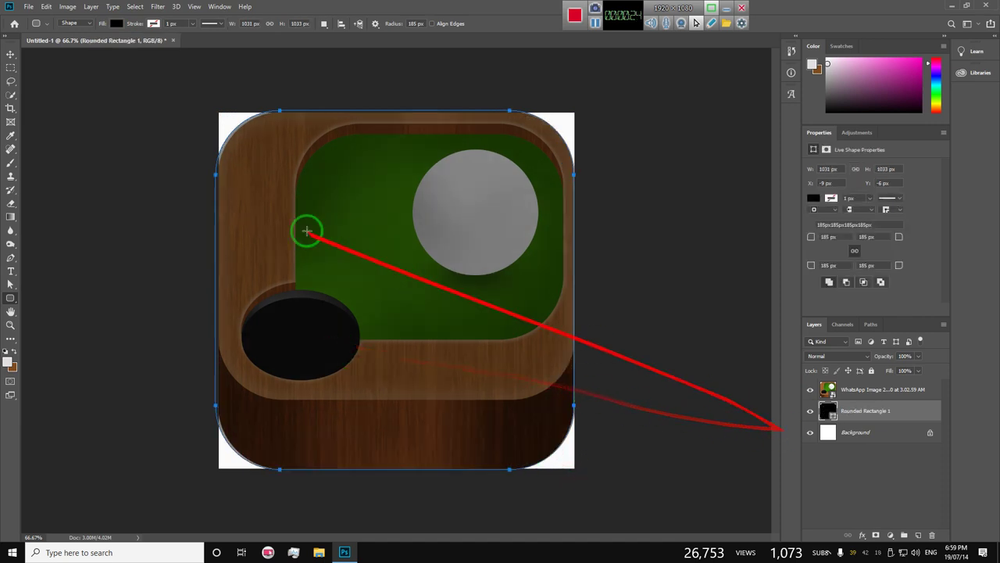
left_click(11, 54)
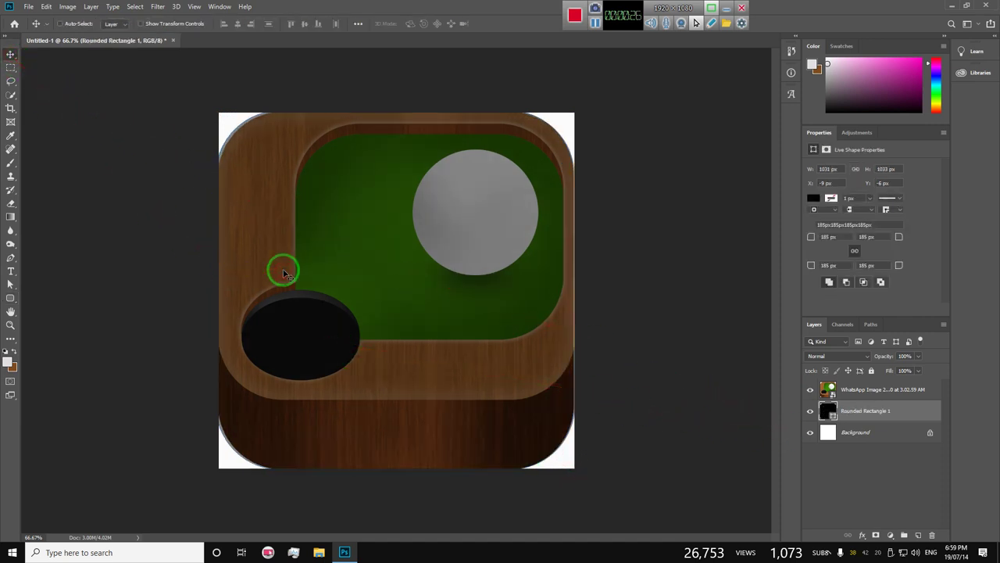
Fit the rounded square's edges to the icon outline, then hide the reference image
key("ctrl+t")
left_click_drag(214, 289, 219, 289)
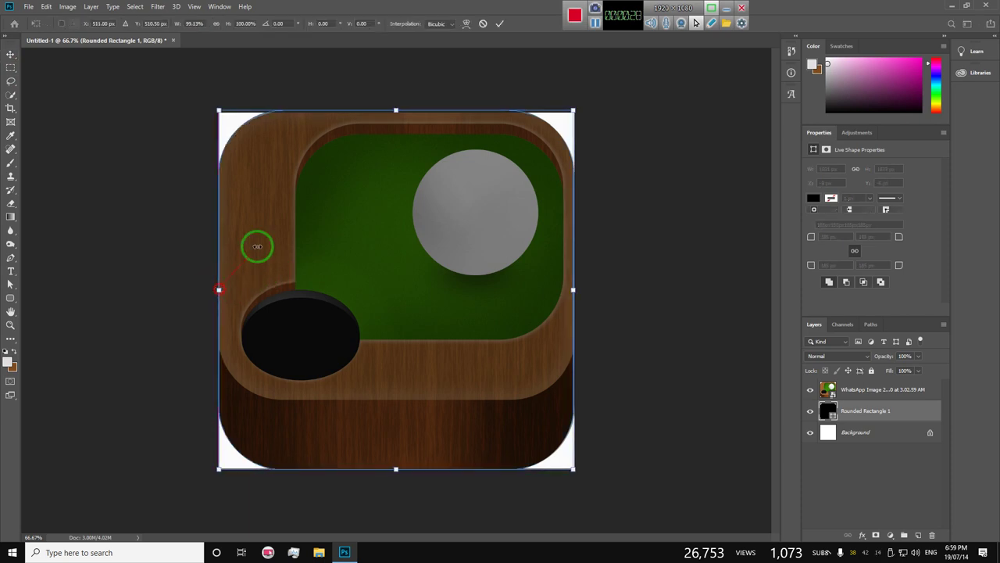
left_click_drag(394, 110, 392, 112)
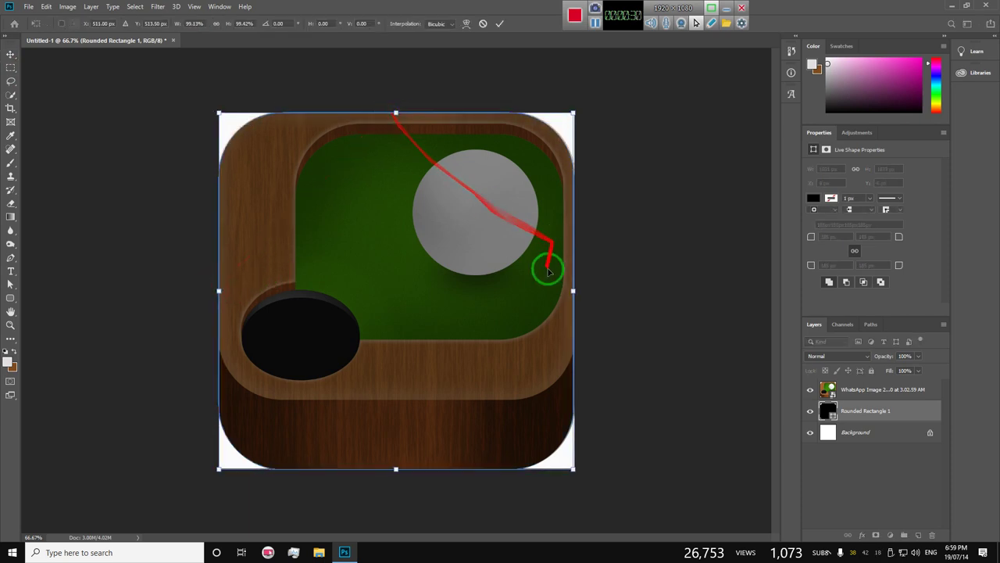
left_click_drag(576, 290, 577, 290)
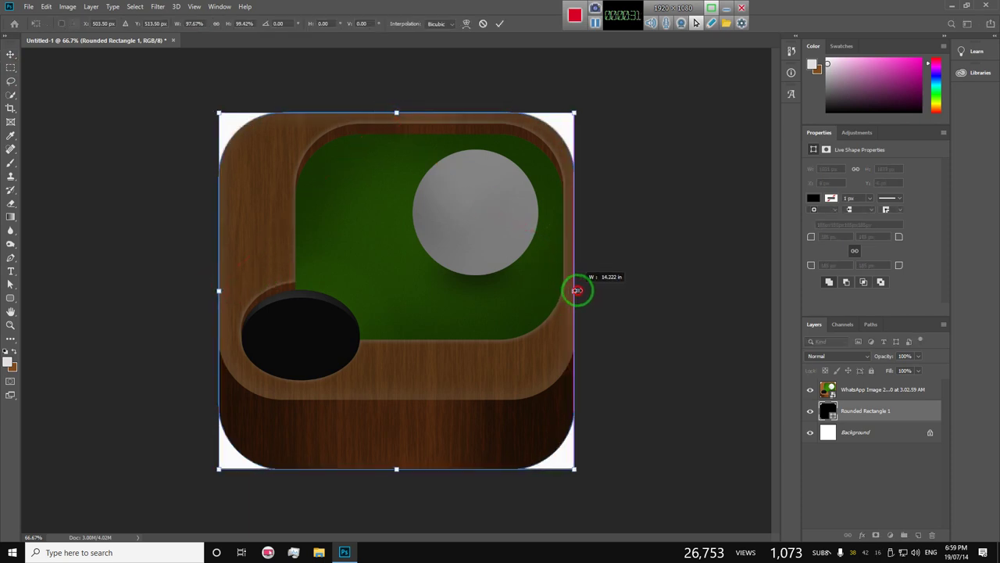
double_click(409, 424)
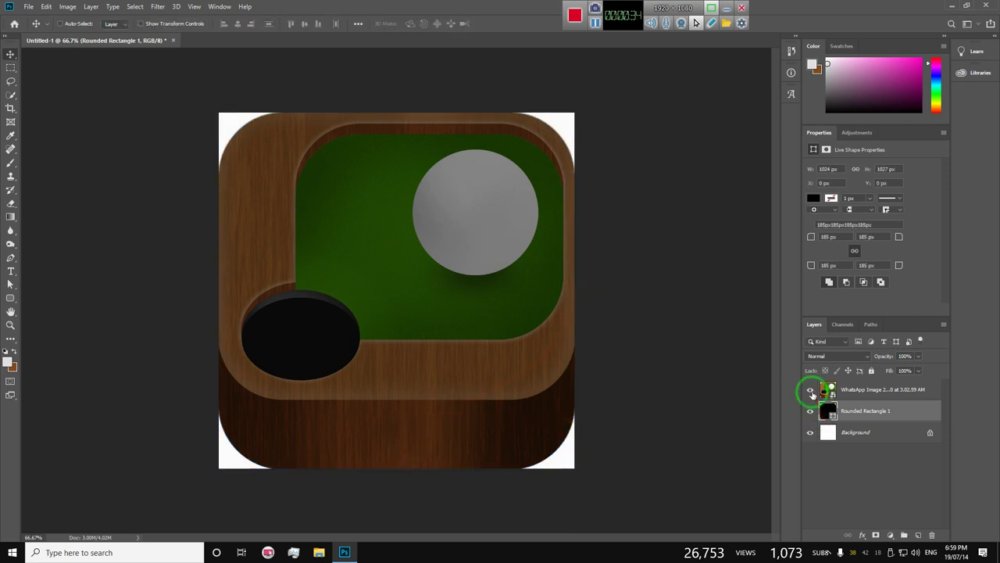
left_click(810, 389)
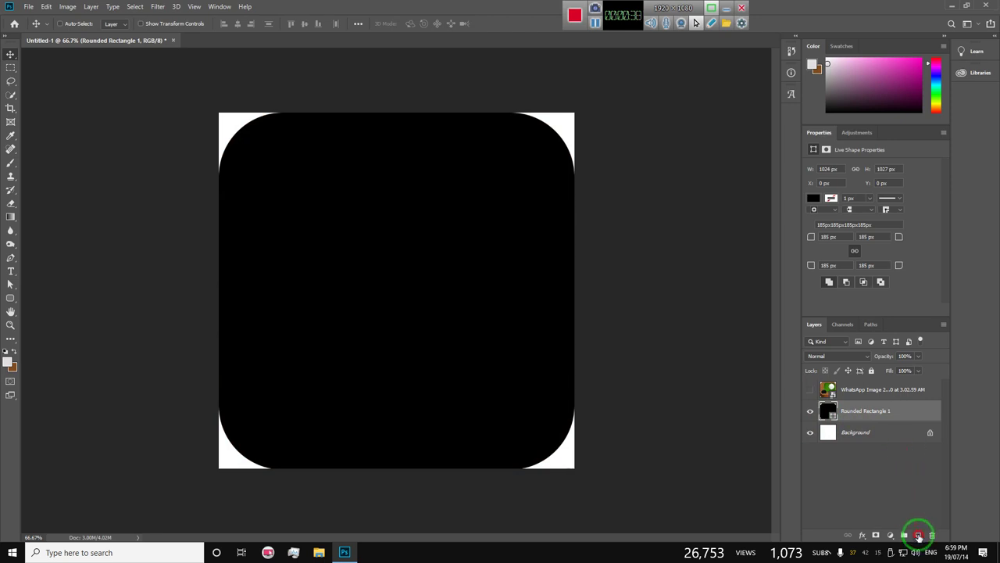
Add an empty layer above the rounded square and restore the reference image to full opacity
left_click(918, 536)
right_click(860, 412)
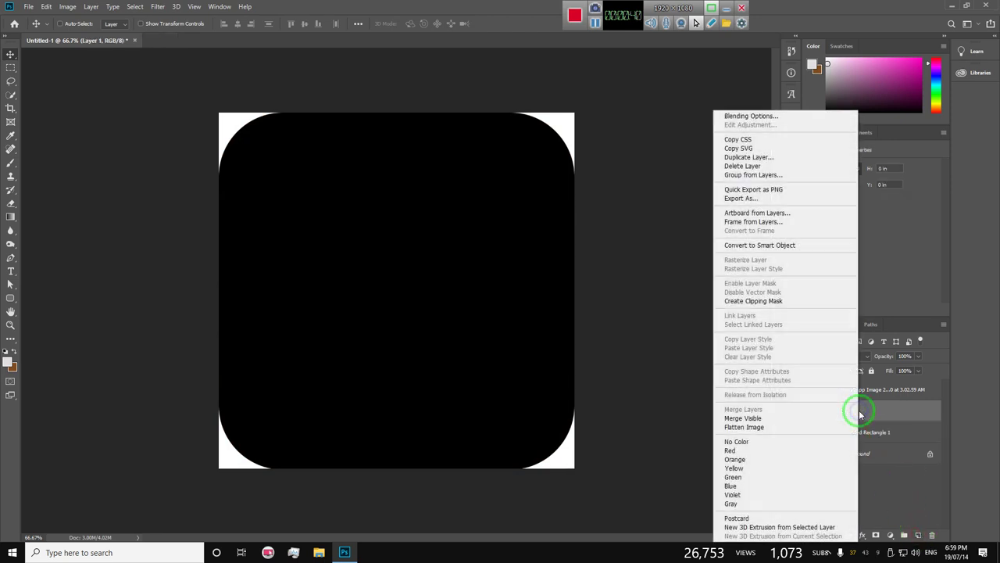
left_click(824, 8)
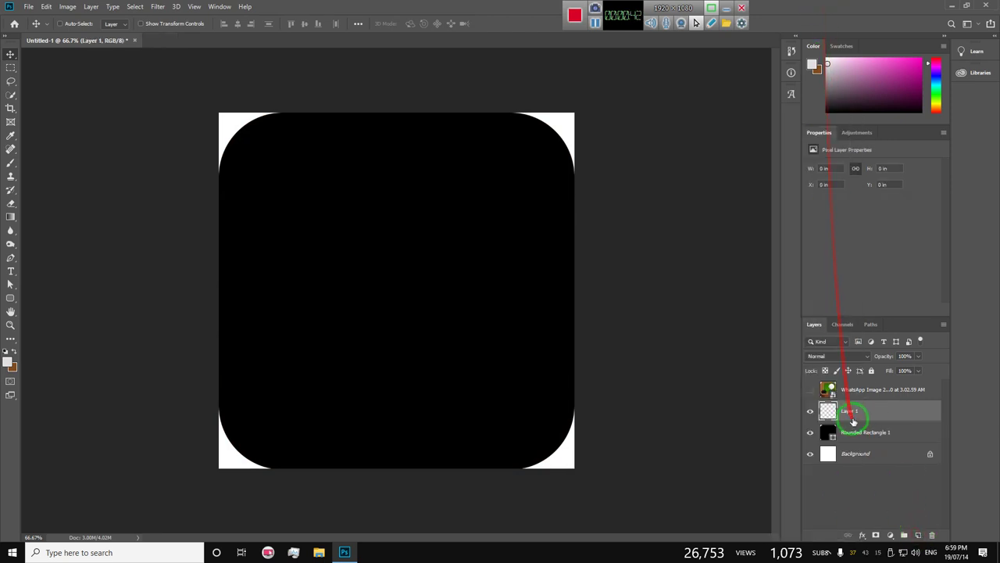
left_click(8, 361)
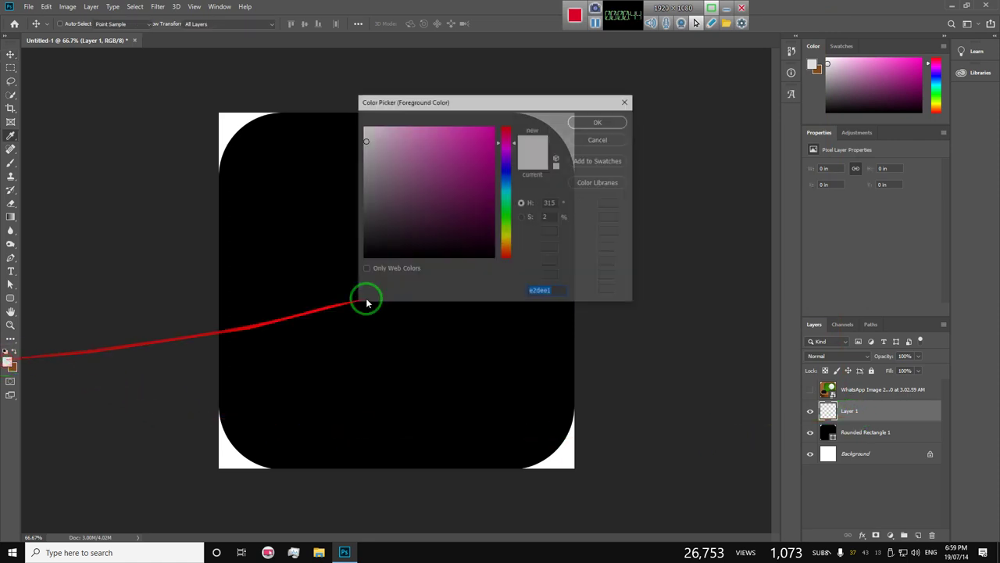
left_click(598, 139)
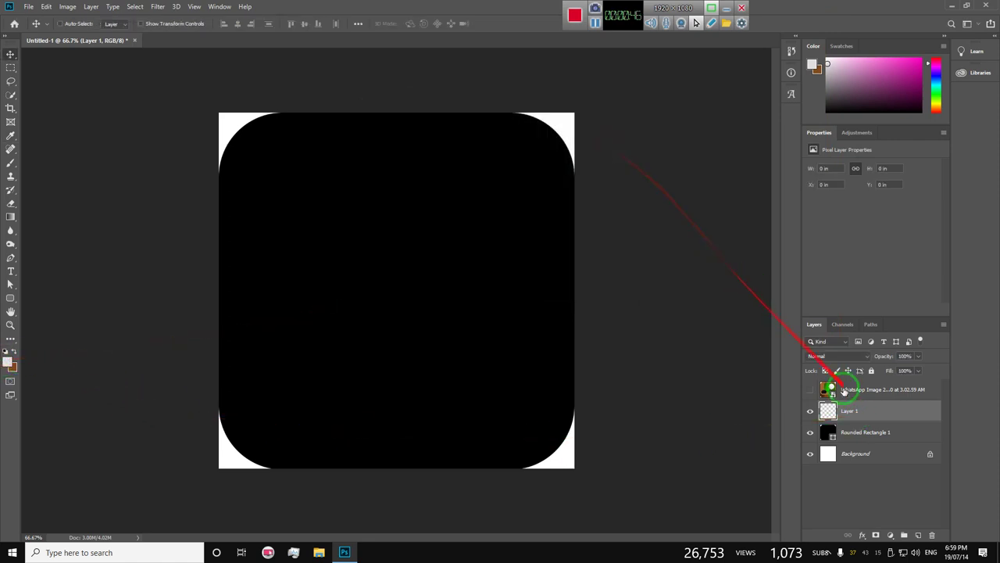
left_click(822, 393)
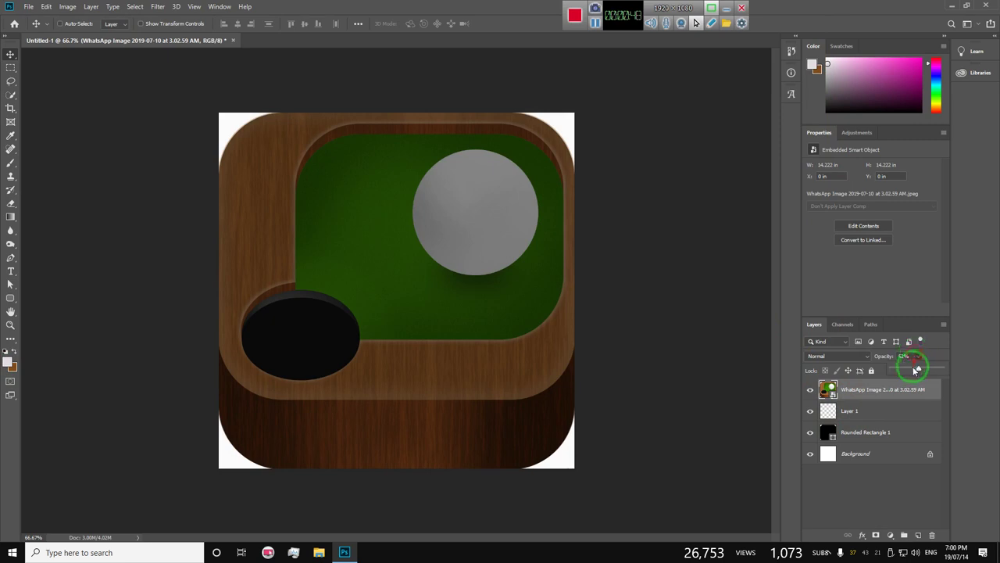
left_click_drag(915, 369, 967, 368)
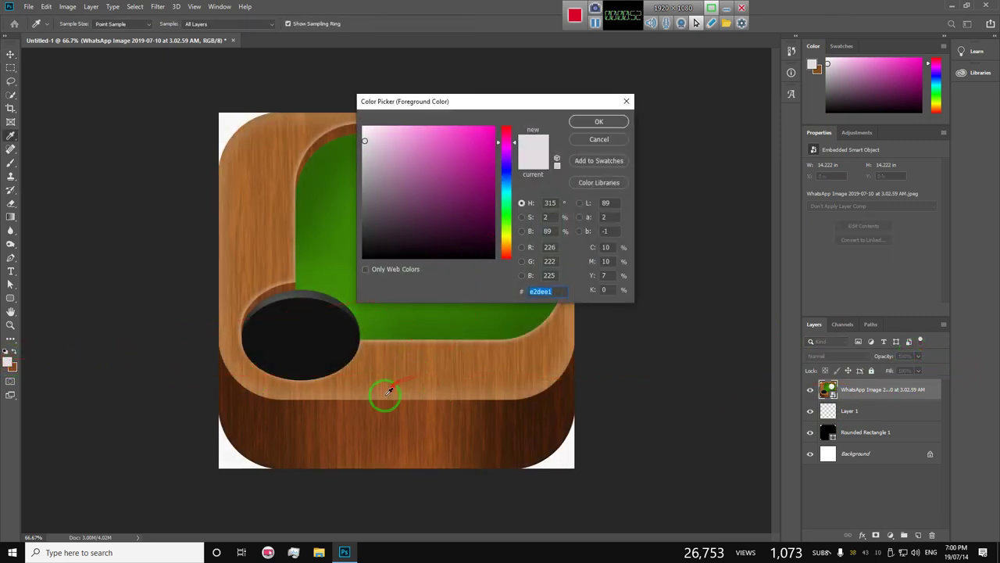
Sample light wood brown as foreground and dark brown #834f1f as background, then hide the reference
left_click(380, 349)
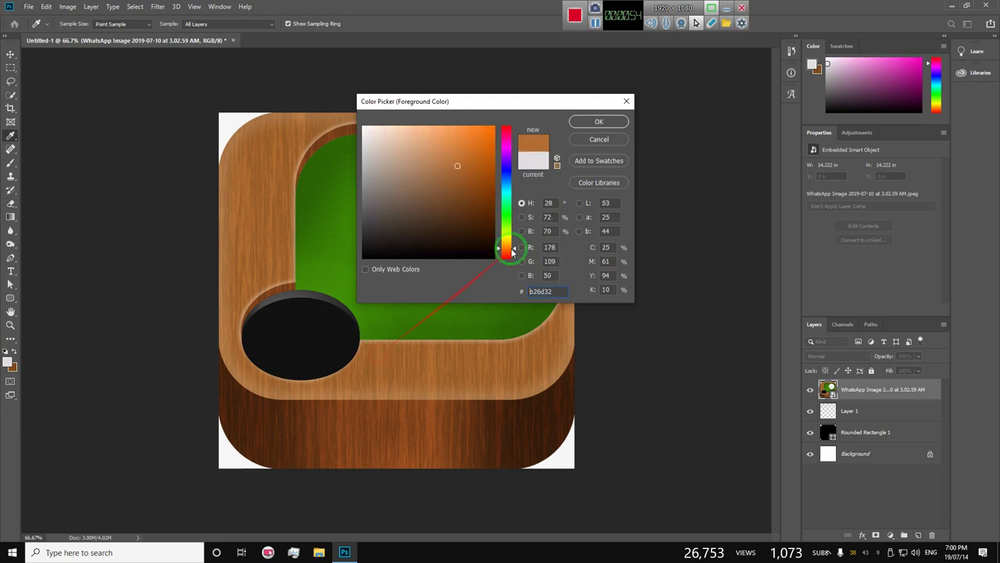
left_click(598, 122)
left_click(13, 366)
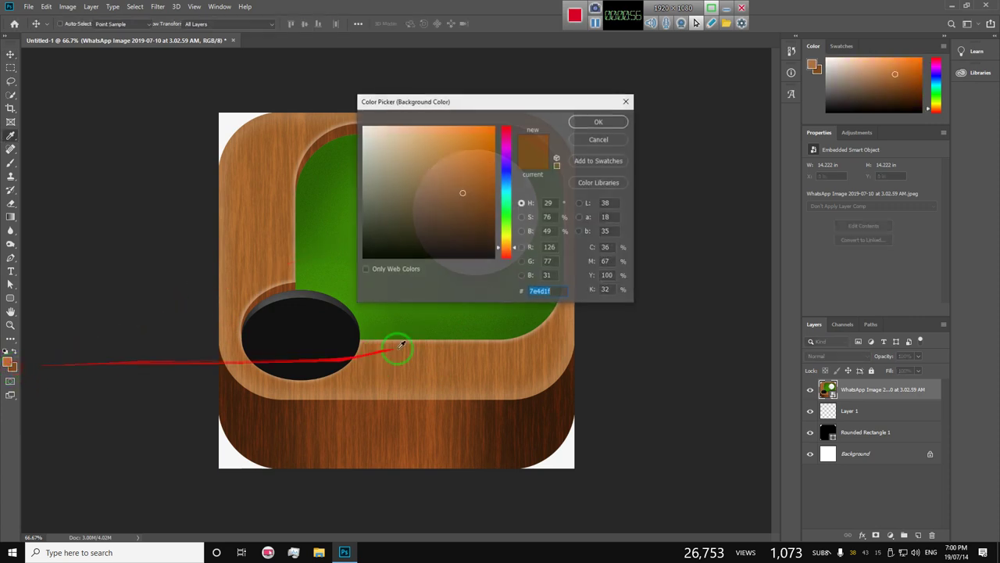
left_click(435, 346)
left_click(435, 342)
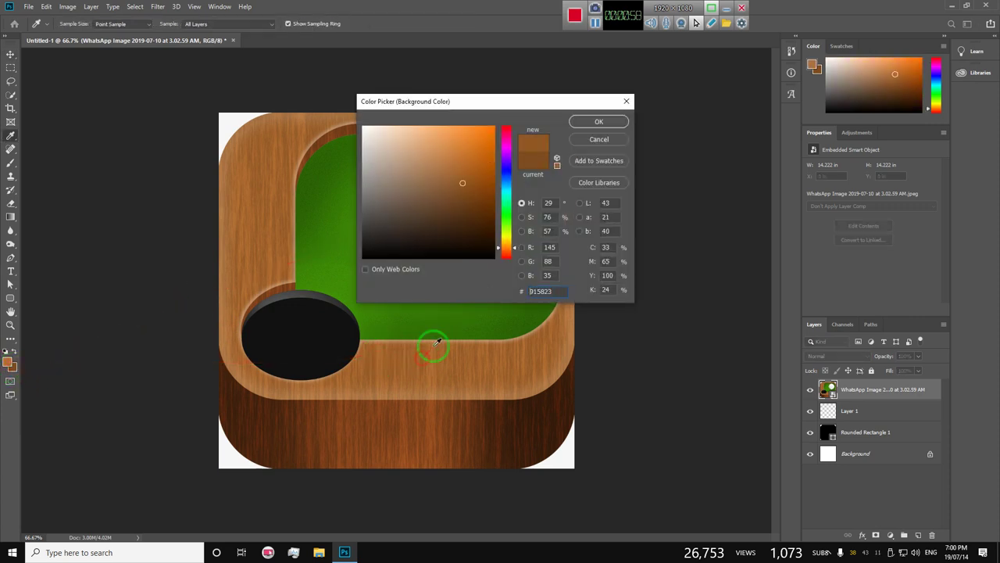
left_click(602, 122)
left_click(810, 389)
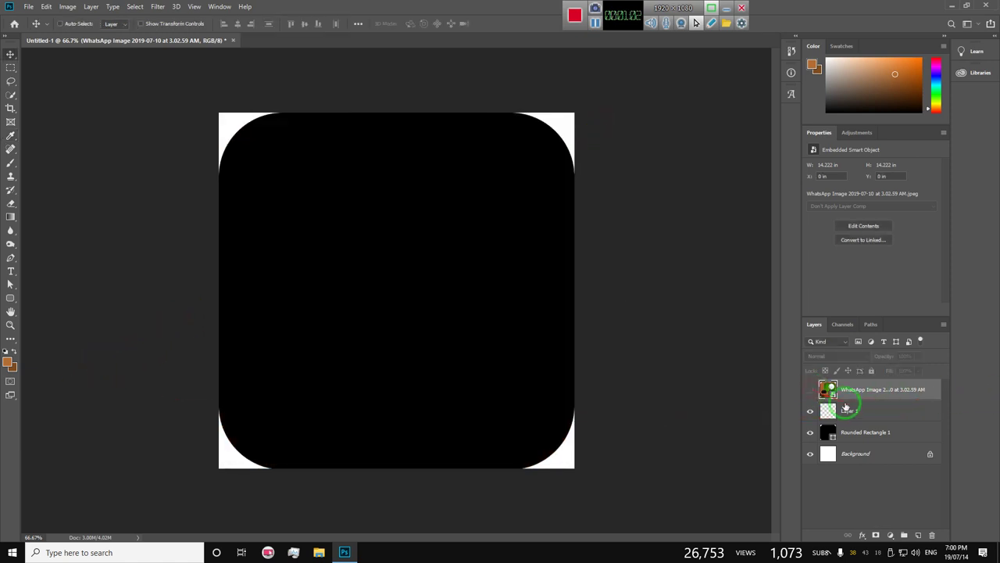
Render a Fibers wood-grain texture on Layer 1 and clip it to the rounded square
left_click(860, 412)
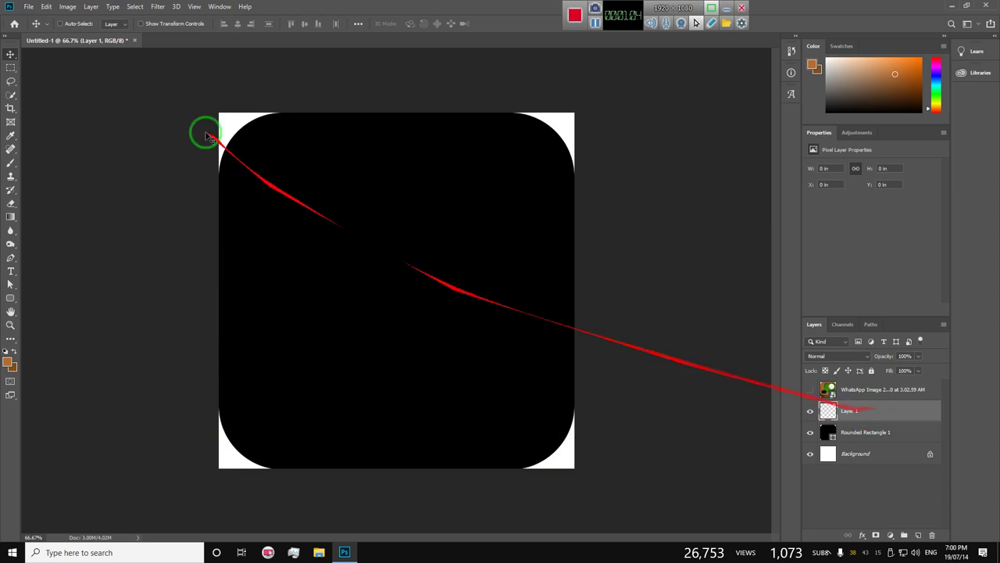
left_click(137, 9)
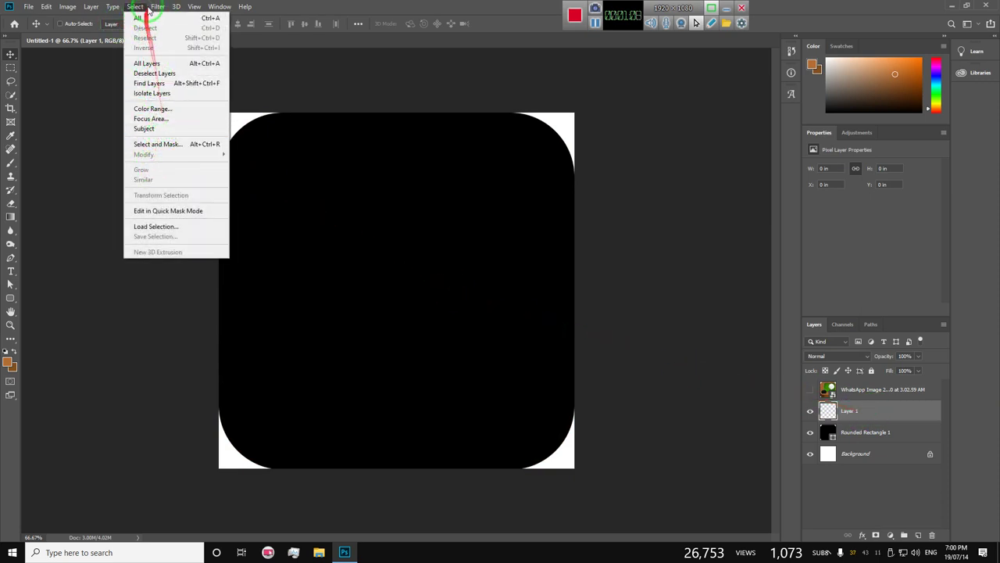
left_click(157, 6)
mouse_move(204, 173)
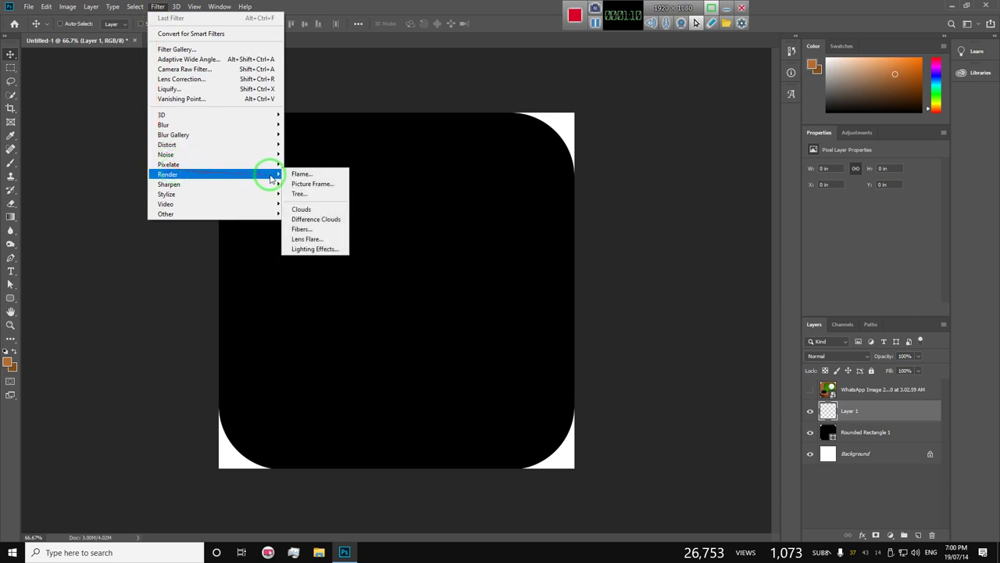
left_click(316, 230)
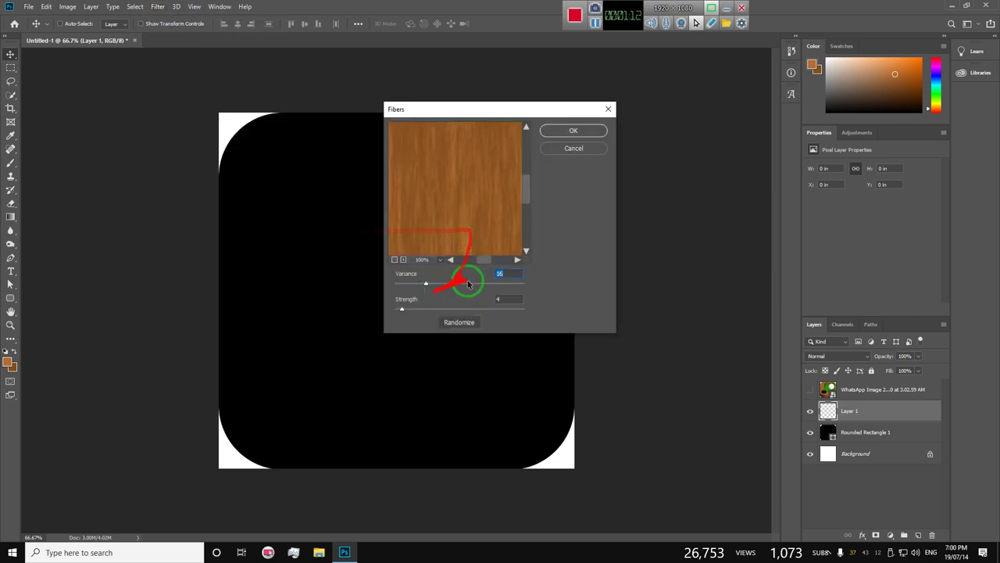
left_click(573, 131)
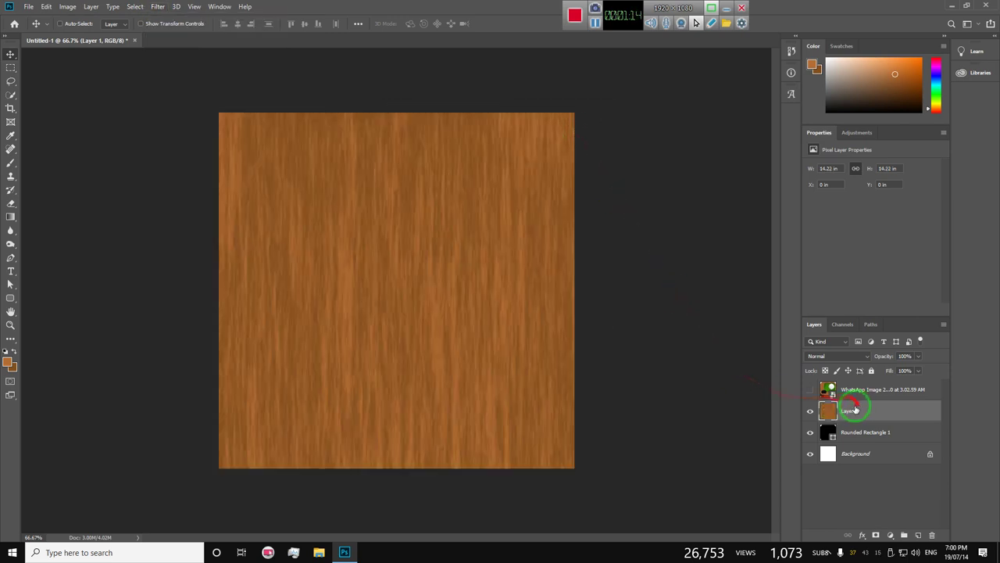
right_click(842, 414)
left_click(889, 302)
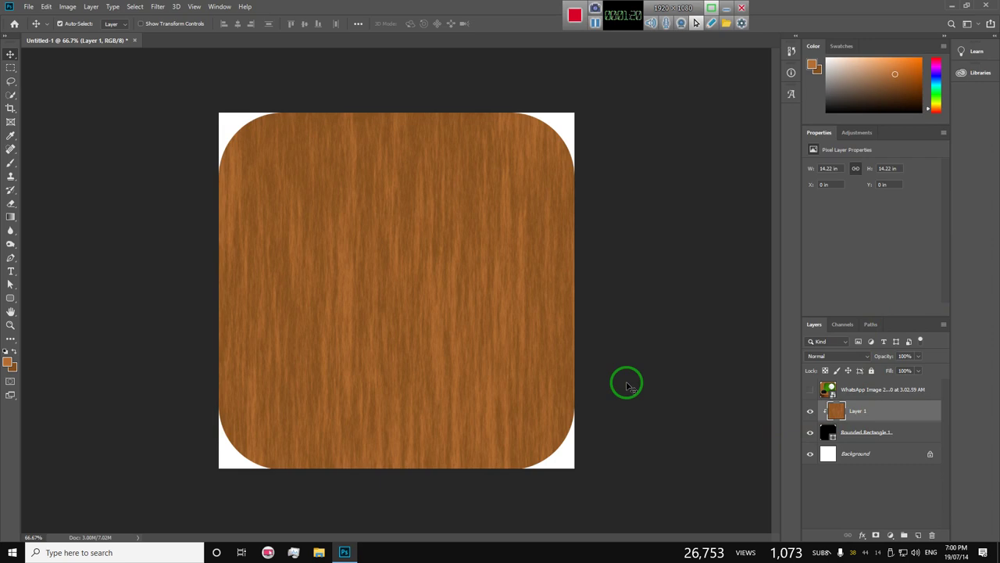
key("ctrl+shift+n")
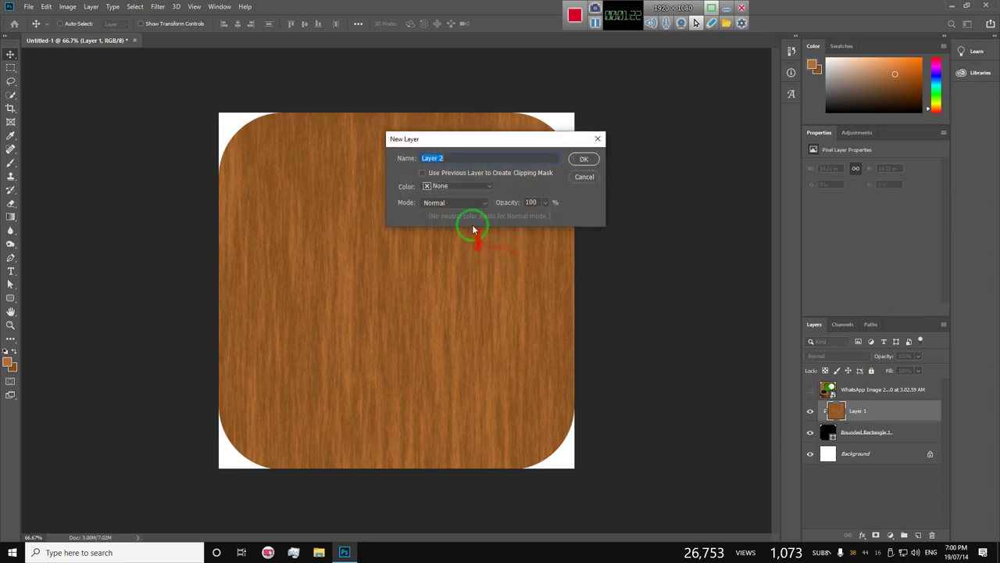
Create a 50% gray-filled Overlay Layer 2 and clip it onto the wood texture
left_click(456, 203)
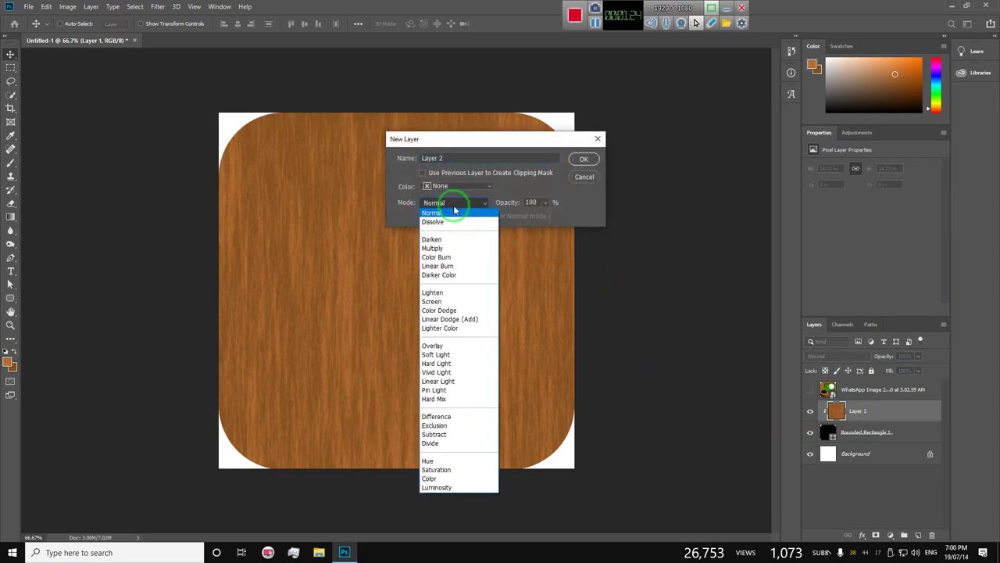
left_click(436, 345)
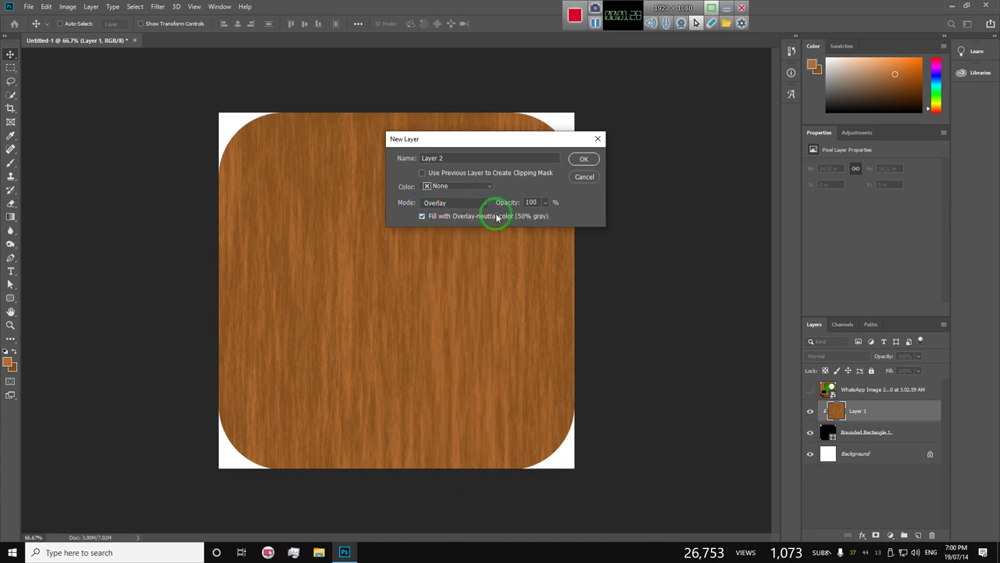
left_click(590, 158)
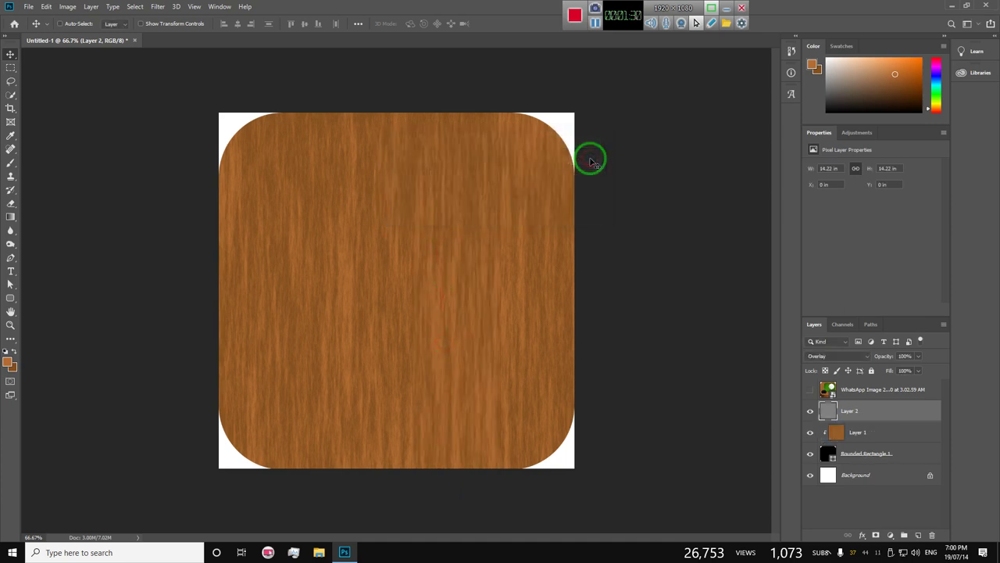
right_click(854, 410)
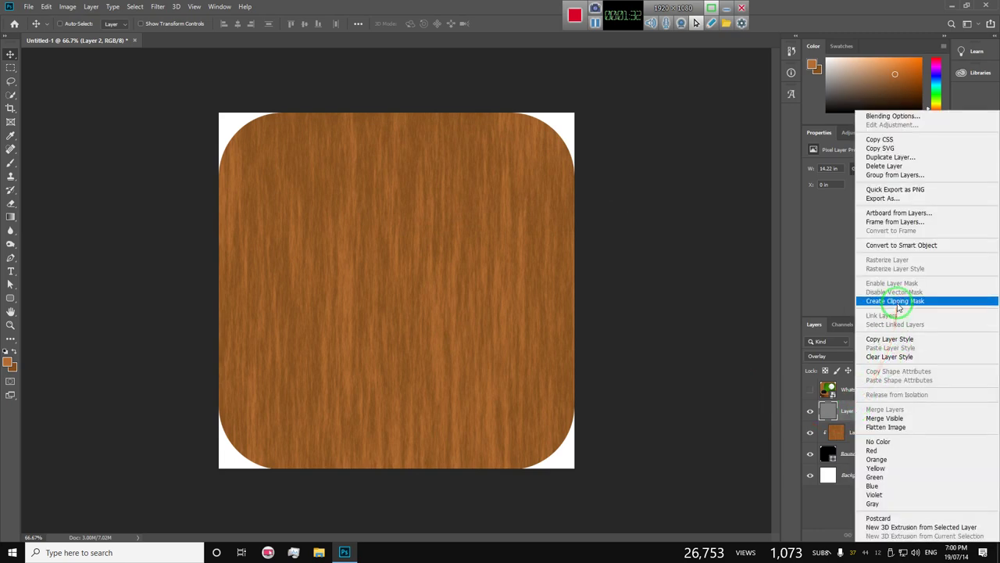
left_click(895, 301)
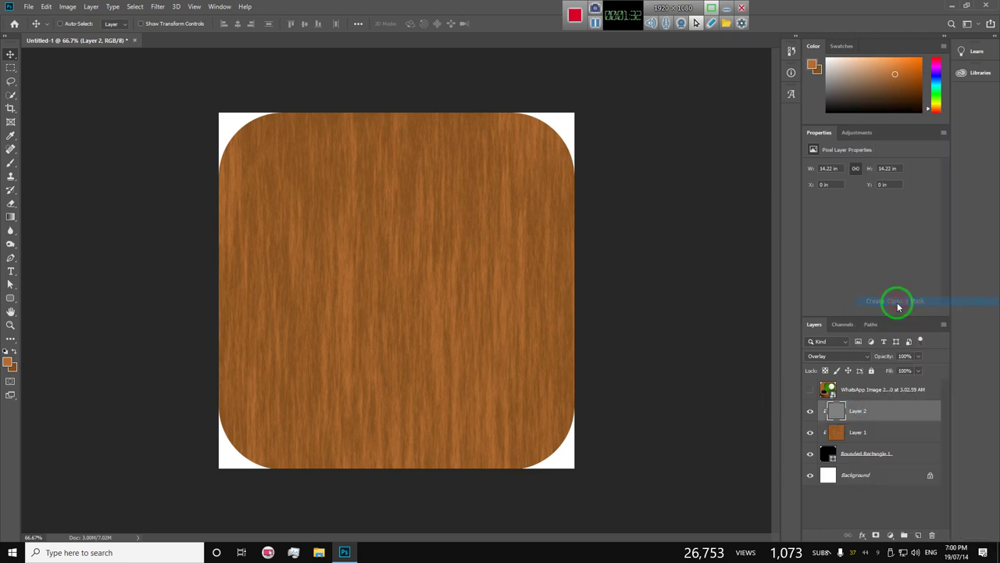
left_click(919, 455)
Duplicate the black rounded square, pull its bottom edge up, and show the reference at about 40% opacity
left_click_drag(916, 455, 900, 410)
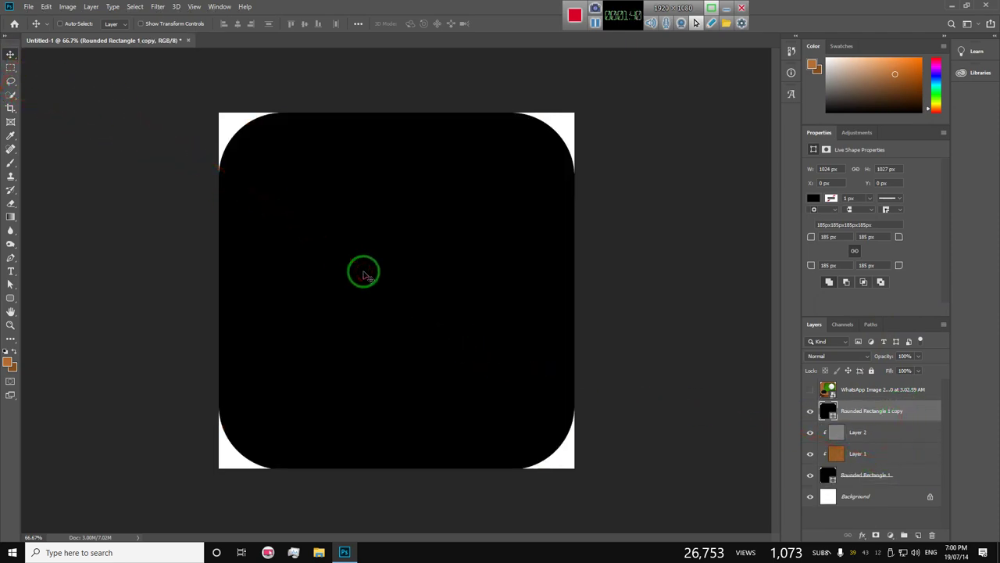
key("ctrl+t")
left_click_drag(399, 470, 397, 384)
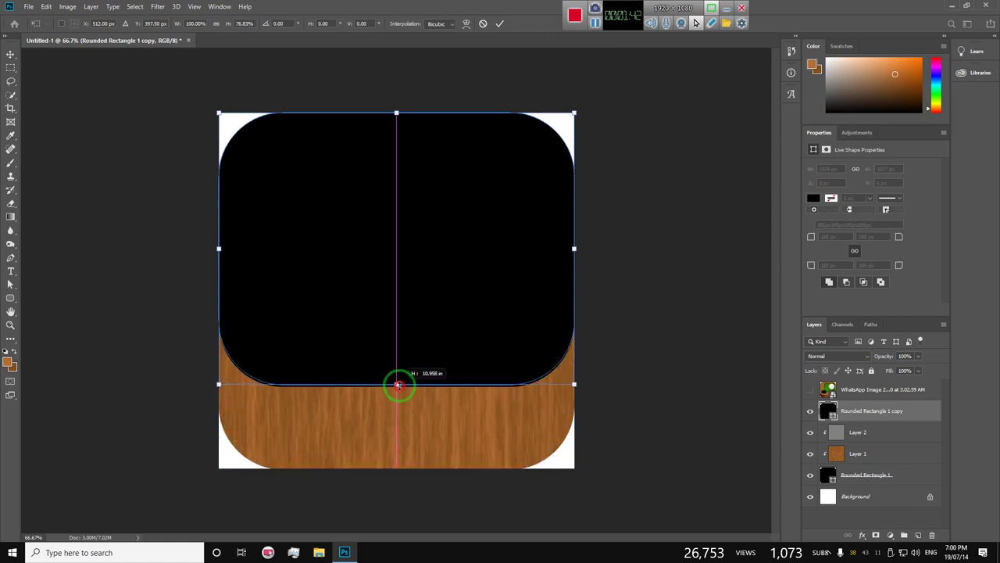
left_click(811, 389)
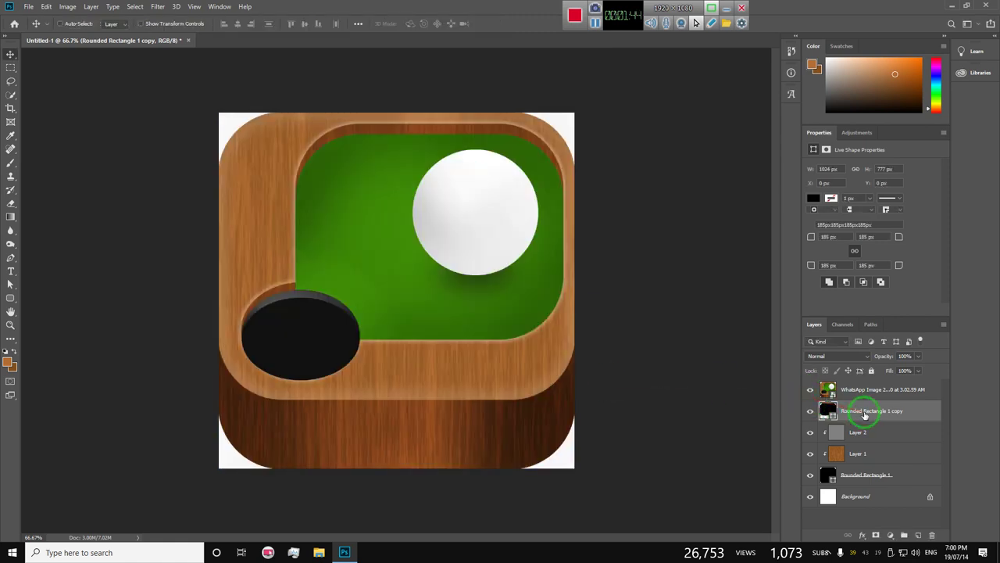
left_click(883, 389)
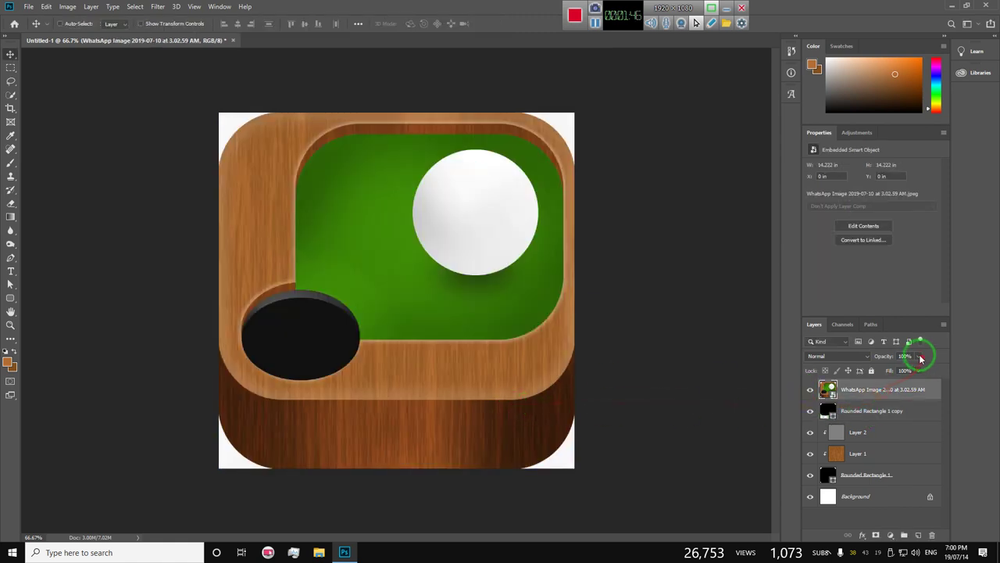
left_click_drag(897, 372, 896, 372)
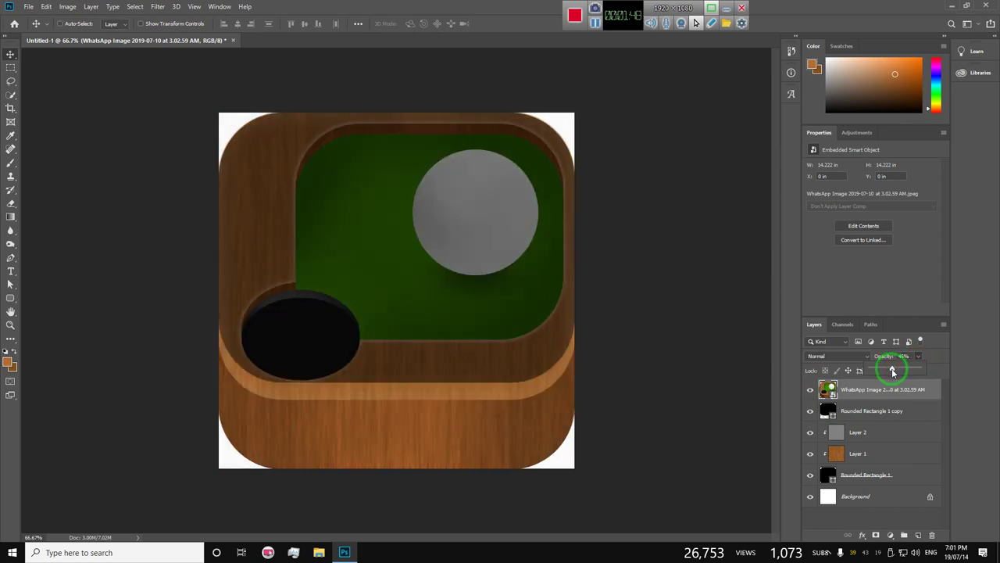
Stretch the copy's bottom down slightly to 1024 × 825 px and hide the reference
left_click(904, 414)
key("ctrl+t")
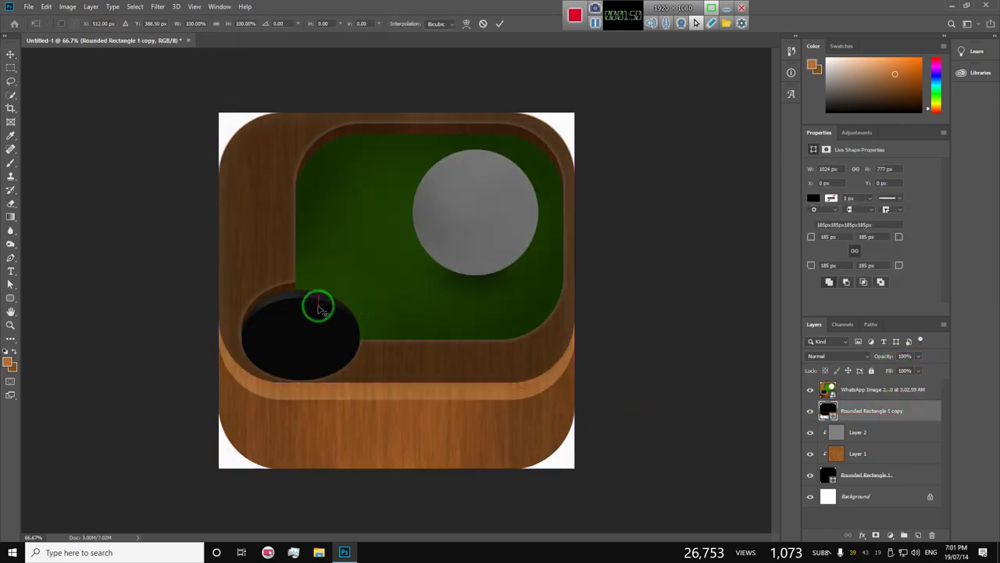
left_click_drag(396, 382, 398, 400)
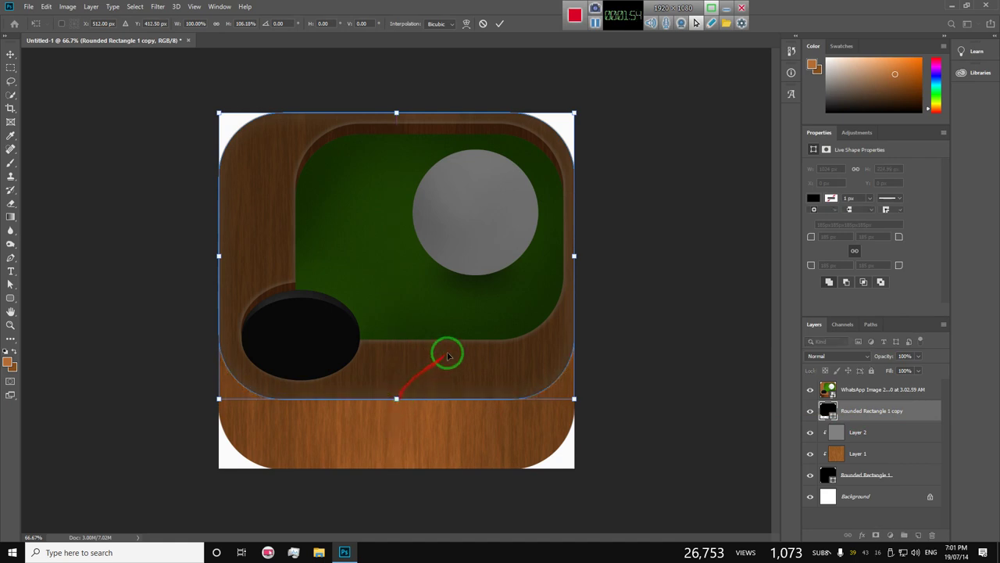
left_click(809, 390)
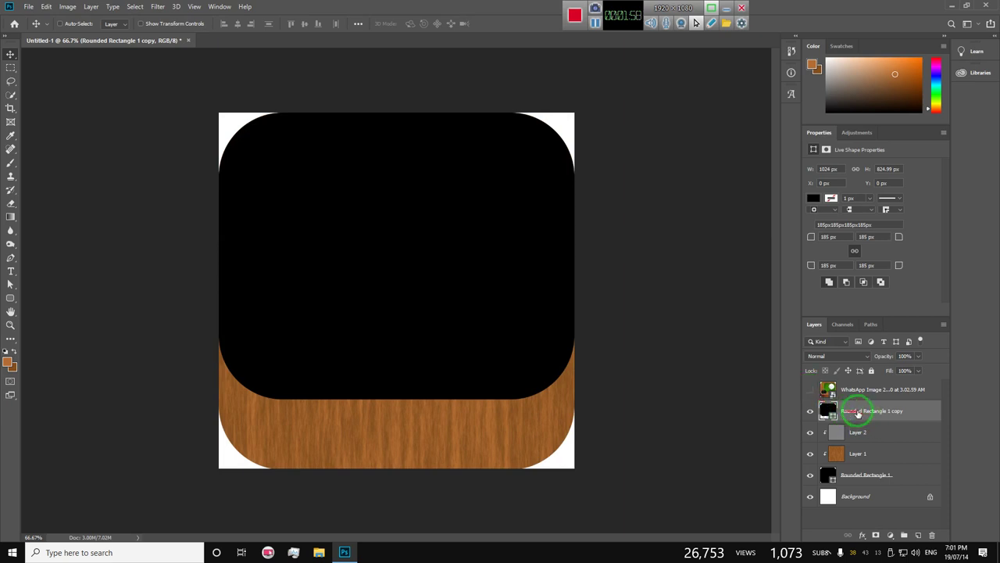
left_click(867, 454)
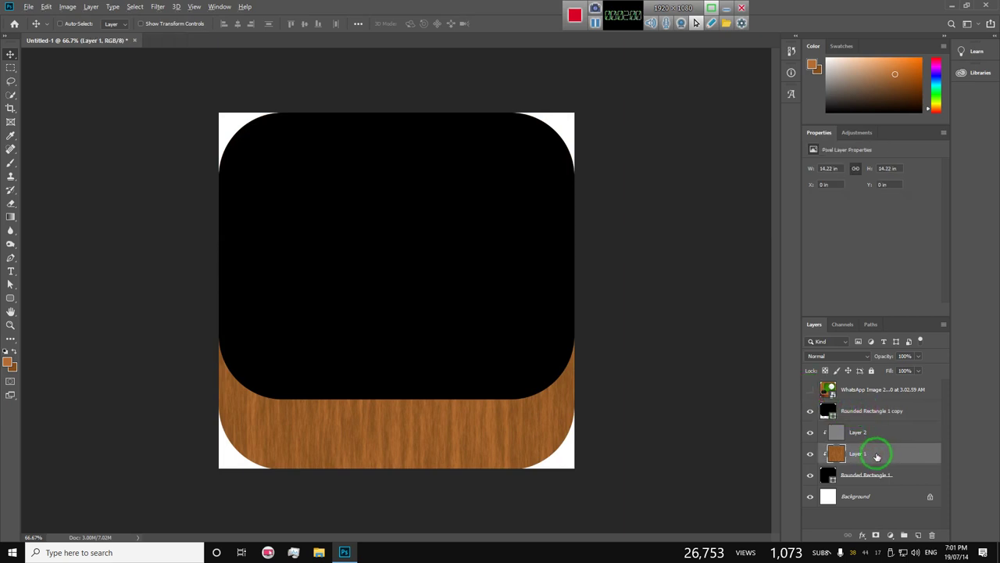
Duplicate the wood texture above the shorter shape and clip it to that shape
left_click_drag(877, 456, 874, 409)
right_click(866, 411)
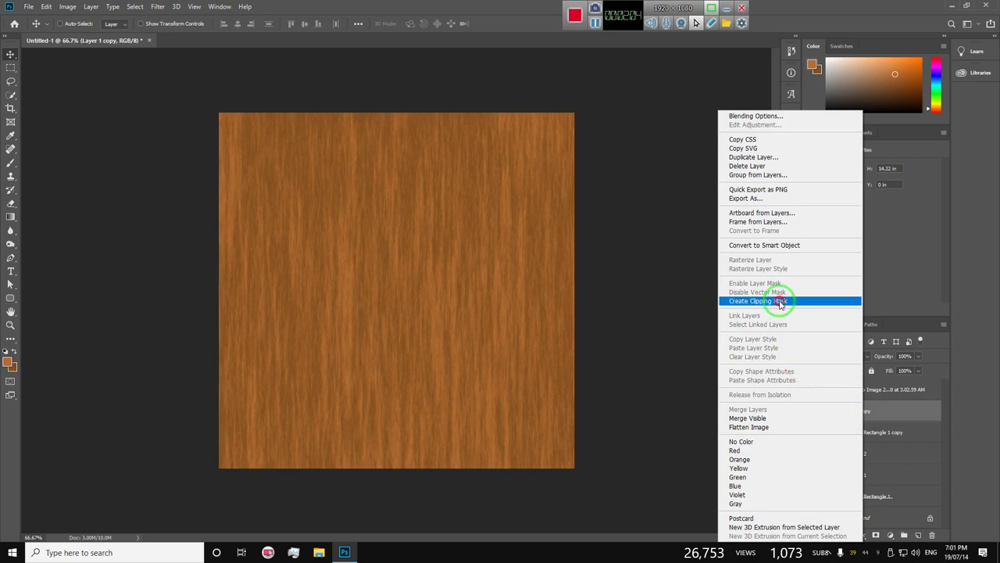
left_click(779, 302)
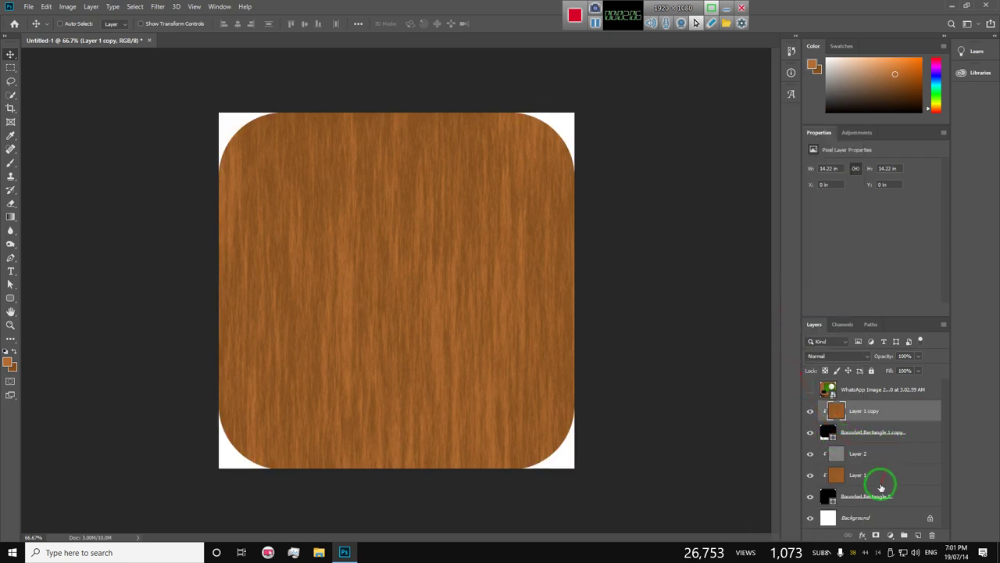
On gray overlay Layer 2, burn near the lower-left corner using the Highlights range
left_click(885, 455)
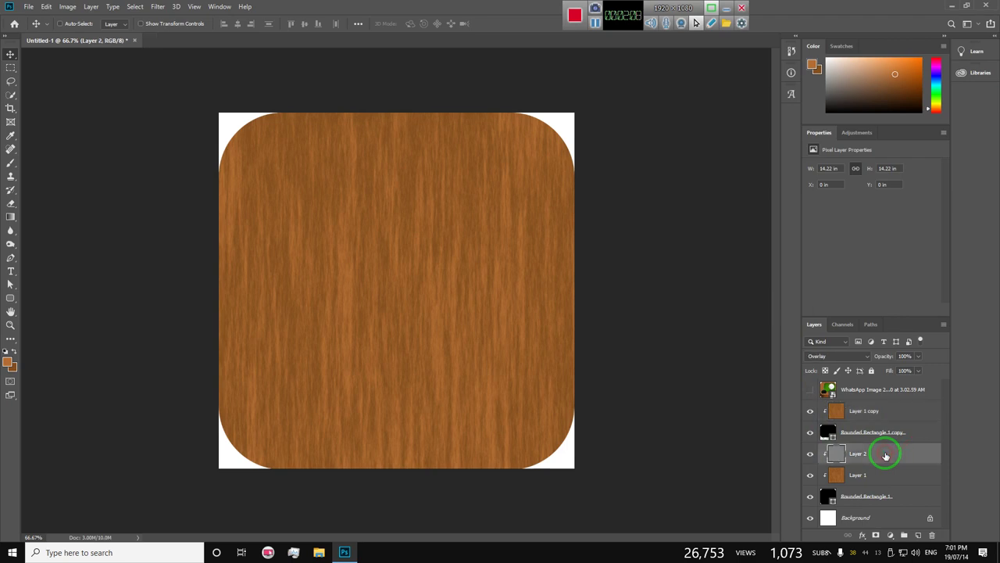
left_click(879, 479)
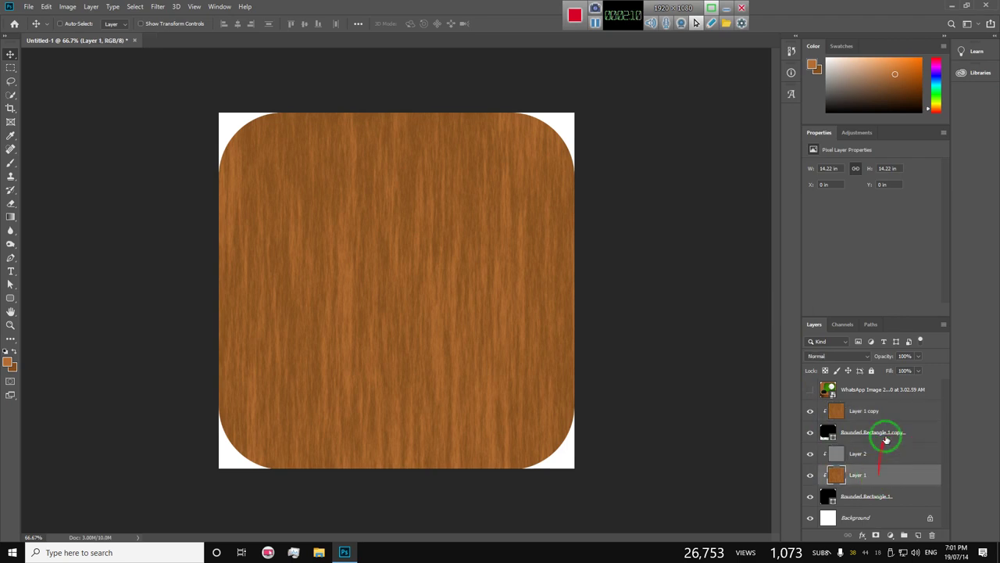
left_click(903, 418)
left_click(875, 455)
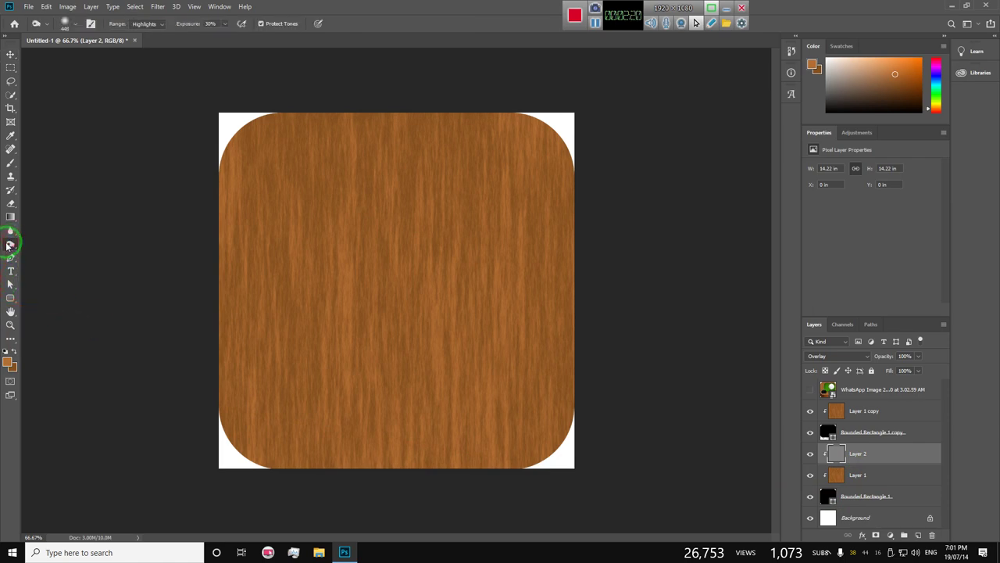
left_click_drag(11, 243, 48, 251)
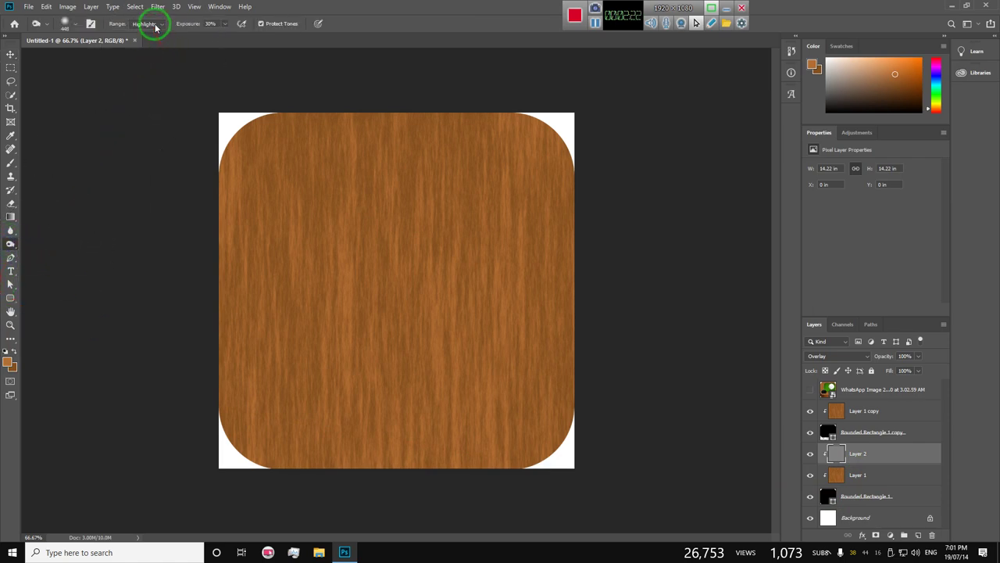
left_click(147, 23)
left_click(145, 49)
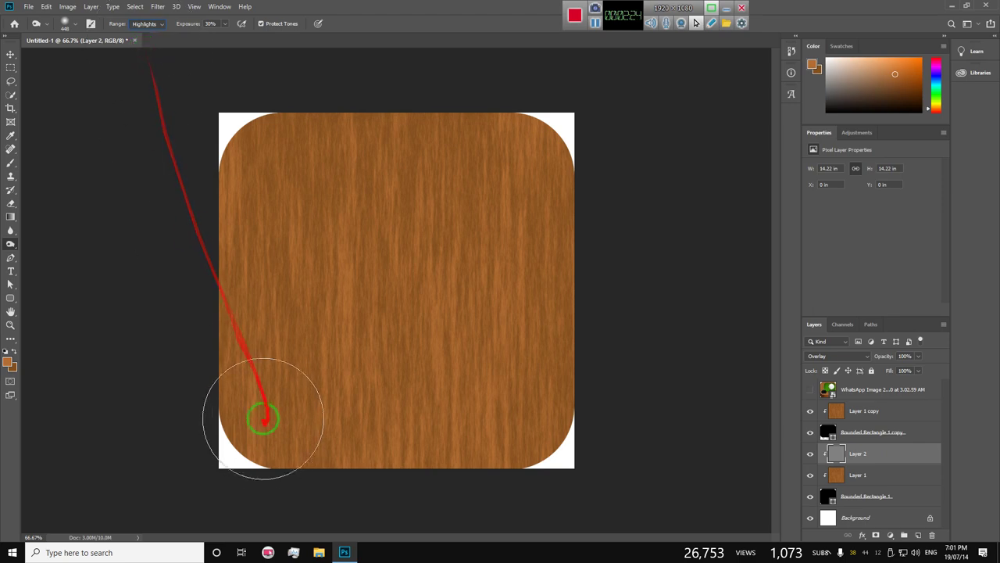
left_click_drag(261, 413, 253, 396)
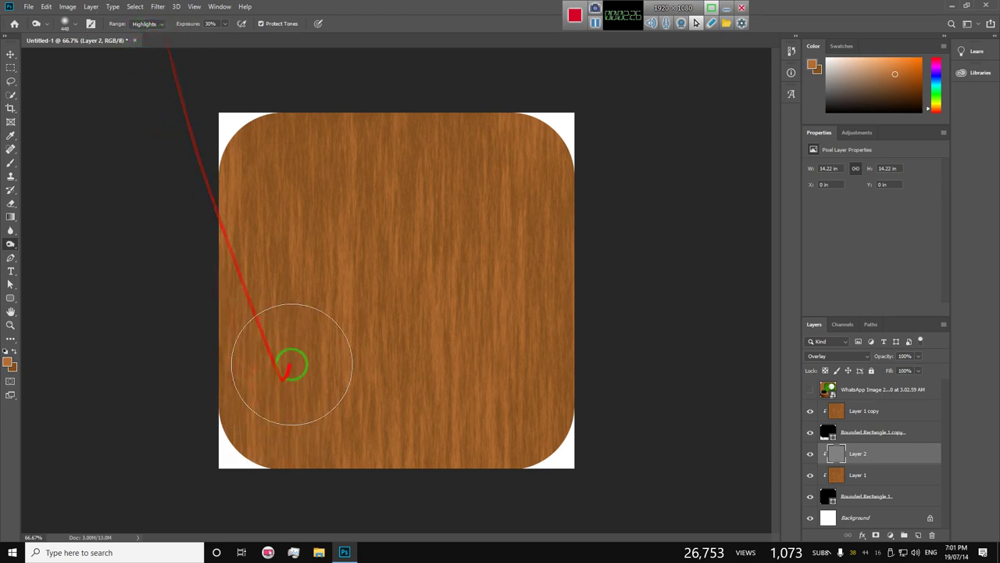
Burn the lower wood band with Shadows range, then dodge it at 41% exposure
left_click(145, 23)
left_click(144, 34)
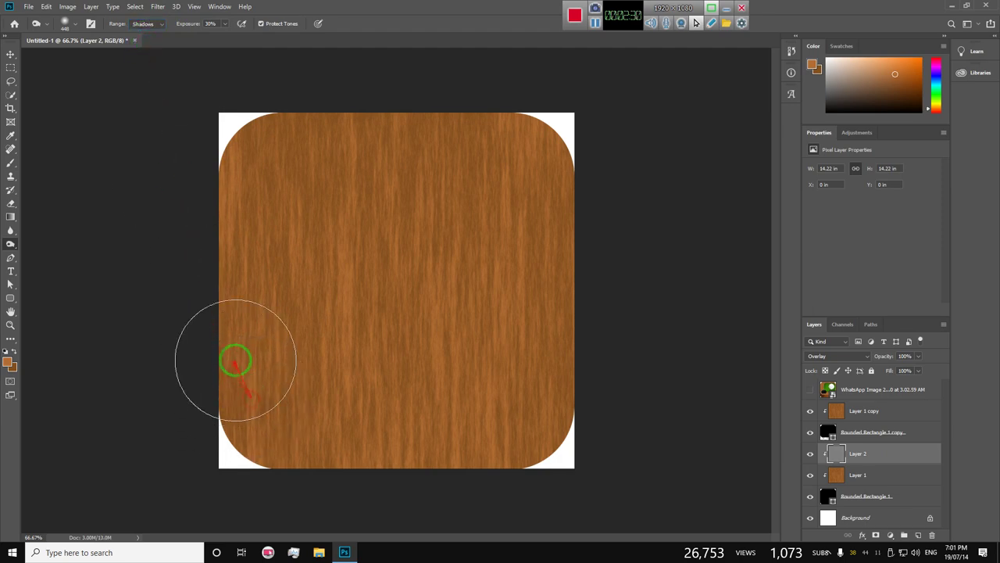
mouse_move(261, 410)
left_mouse_down()
mouse_move(215, 331)
mouse_move(637, 421)
left_mouse_up()
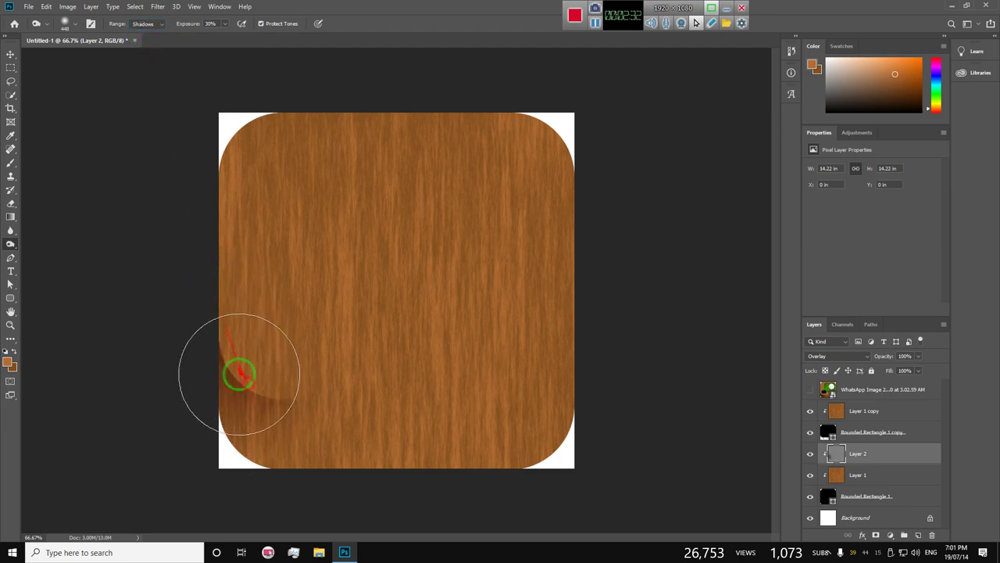
mouse_move(584, 384)
left_mouse_down()
mouse_move(475, 464)
mouse_move(585, 453)
mouse_move(628, 321)
mouse_move(457, 543)
mouse_move(196, 352)
mouse_move(257, 520)
mouse_move(249, 504)
mouse_move(268, 500)
mouse_move(395, 508)
mouse_move(284, 531)
mouse_move(302, 428)
mouse_move(277, 398)
mouse_move(380, 398)
mouse_move(536, 492)
mouse_move(559, 524)
mouse_move(194, 310)
mouse_move(141, 372)
mouse_move(4, 109)
mouse_move(3, 223)
mouse_move(47, 242)
left_mouse_up()
mouse_move(433, 409)
left_mouse_down()
mouse_move(397, 426)
mouse_move(339, 408)
mouse_move(419, 424)
mouse_move(463, 391)
mouse_move(401, 457)
mouse_move(351, 413)
mouse_move(404, 482)
mouse_move(440, 490)
mouse_move(444, 465)
mouse_move(675, 542)
mouse_move(116, 29)
mouse_move(815, 443)
left_mouse_up()
key("4")
key("1")
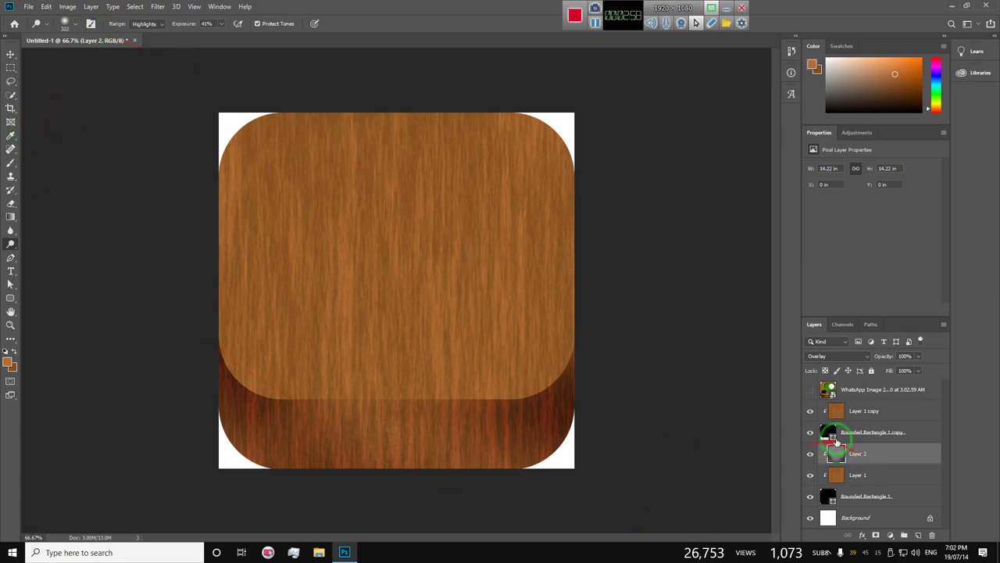
Compare against the reference and duplicate the original black rounded rectangle to the top of the stack
left_click(811, 389)
left_click(811, 389)
left_click(811, 389)
left_click(811, 389)
left_click(895, 451)
left_click(894, 409)
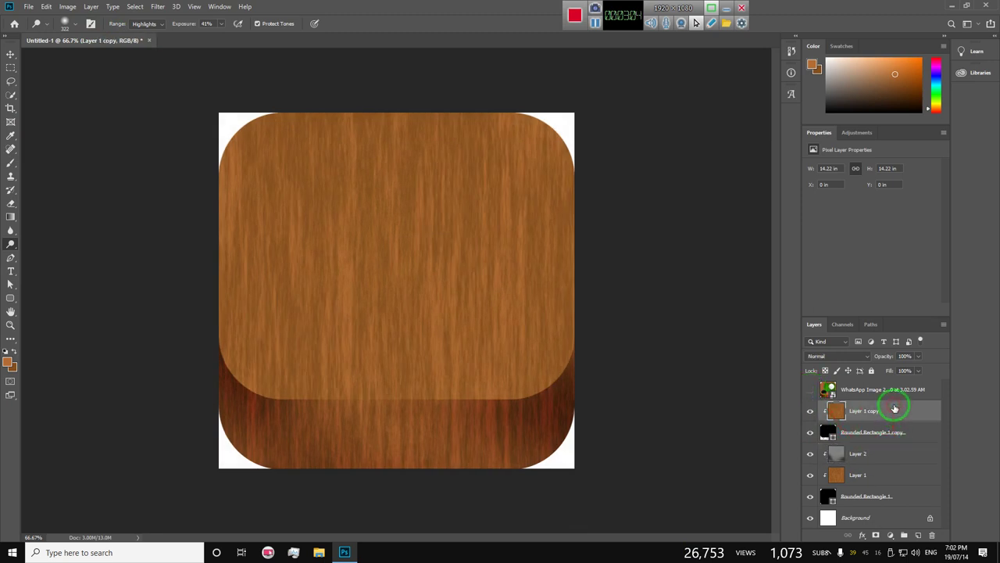
left_click(920, 535)
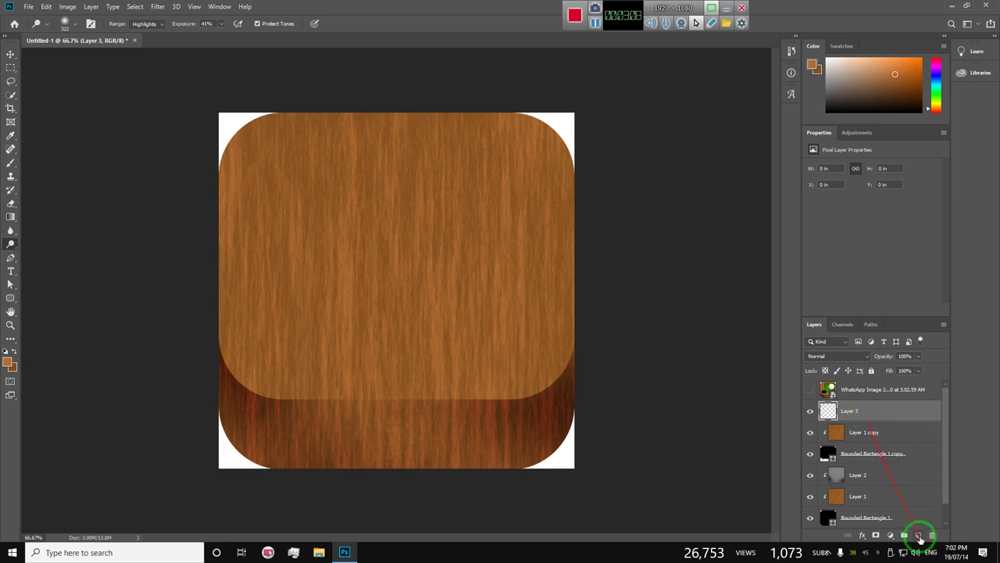
left_click(932, 535)
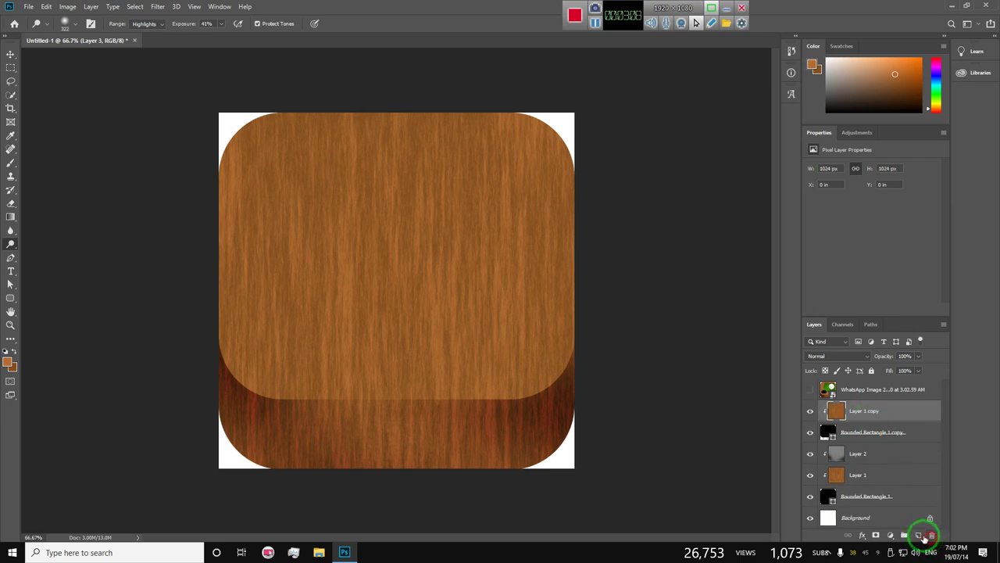
left_click(912, 489)
left_click_drag(912, 497, 910, 401)
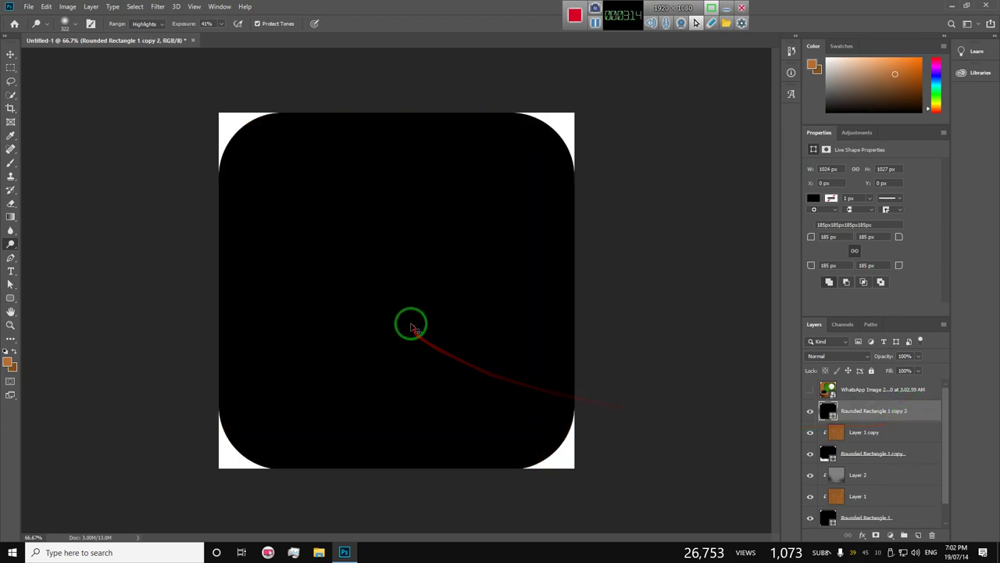
Shrink the rounded-rectangle copy into a smaller inset shape on the wood top
key("ctrl+t")
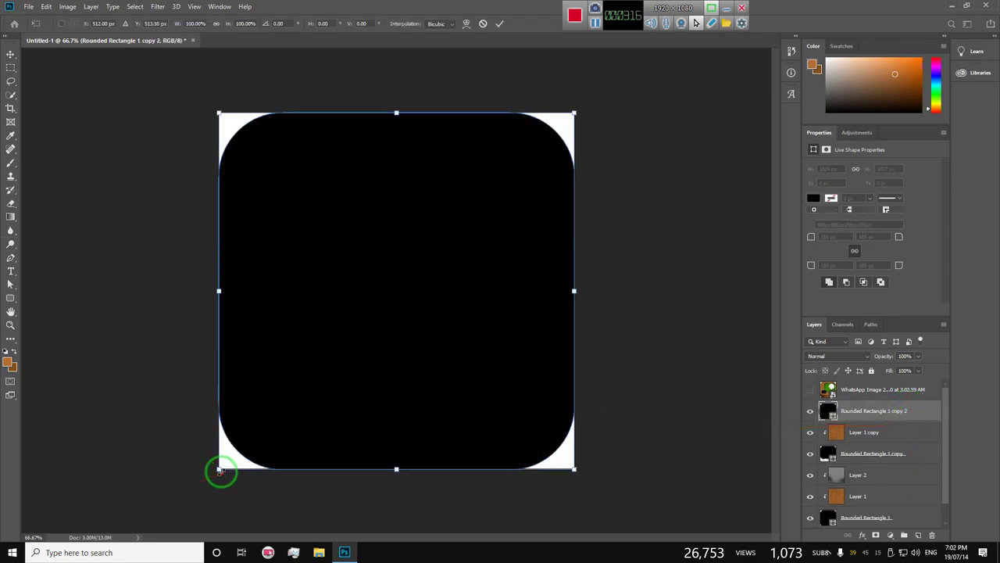
left_click_drag(219, 469, 334, 337)
left_click_drag(347, 333, 350, 335)
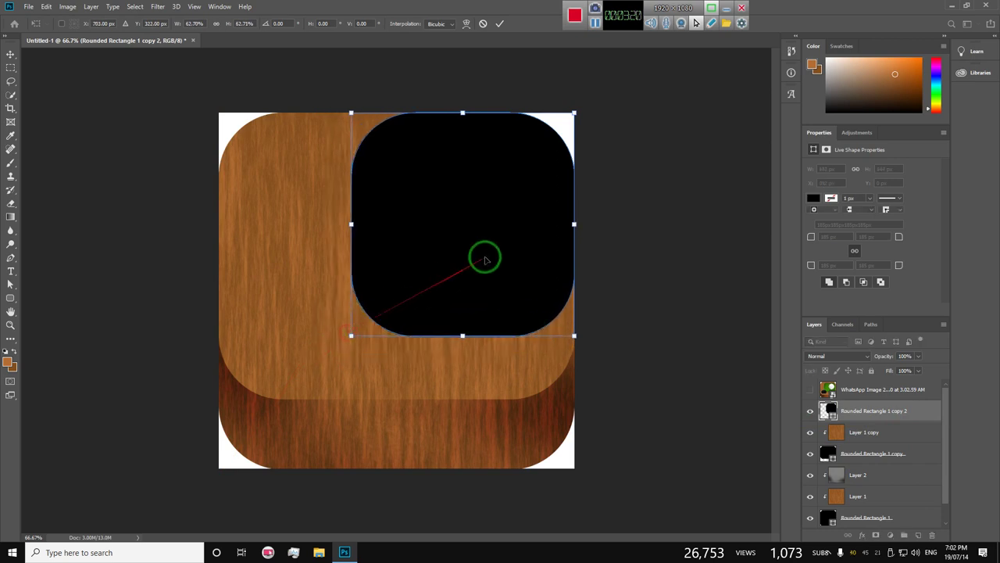
left_click_drag(484, 257, 466, 263)
left_click_drag(336, 345, 312, 364)
left_click_drag(395, 295, 393, 297)
left_click_drag(313, 363, 311, 368)
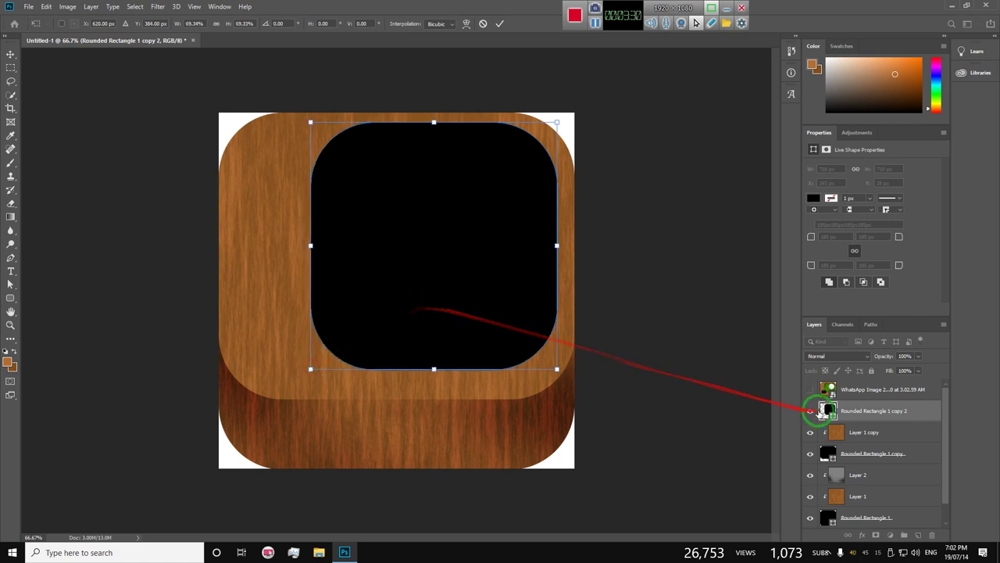
left_click(810, 390)
Align the inset rectangle to the reference felt at 770 × 661 px, then hide the reference
left_click(829, 408)
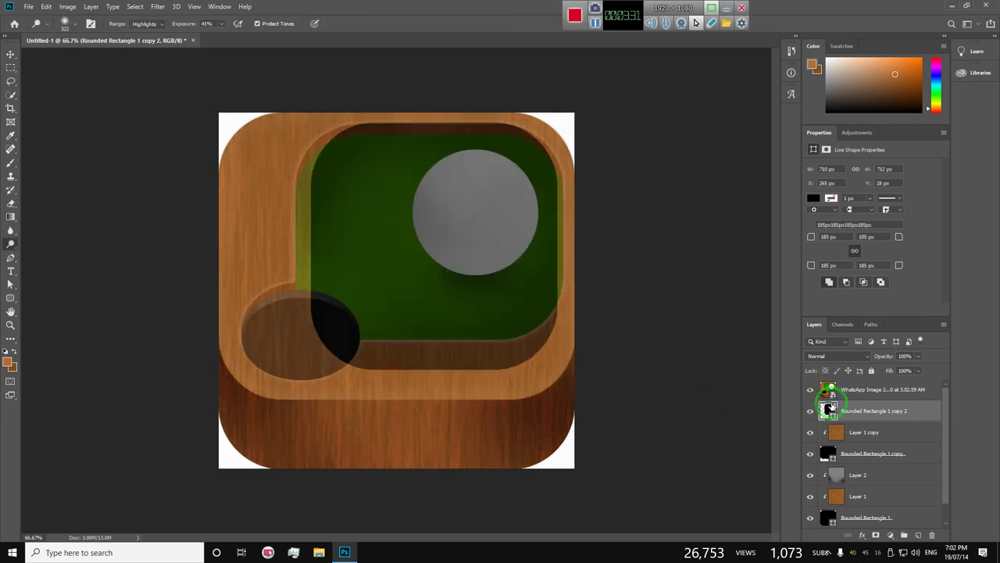
left_click(442, 309)
left_click(504, 206)
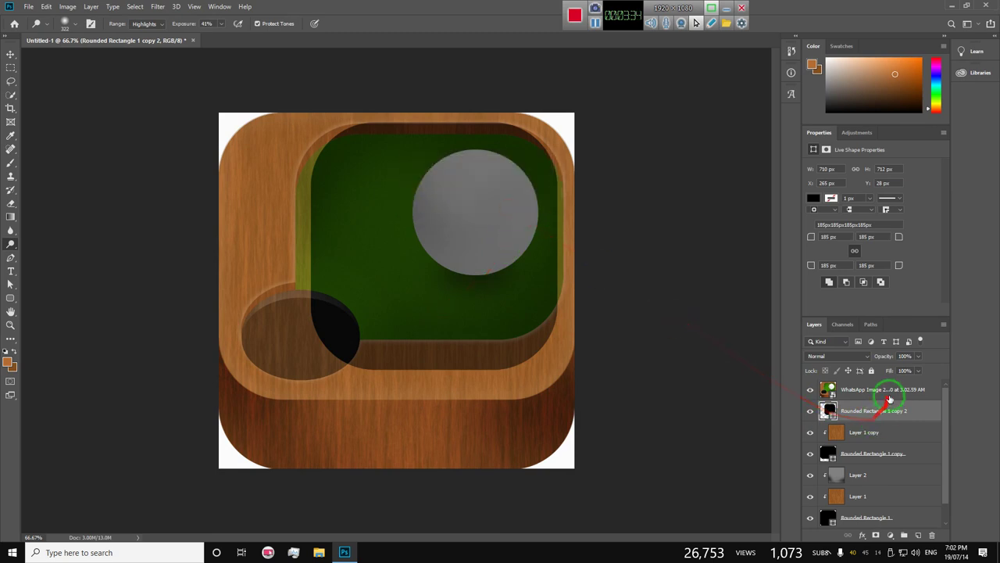
left_click(11, 53)
left_click_drag(440, 292, 424, 308)
key("ctrl+t")
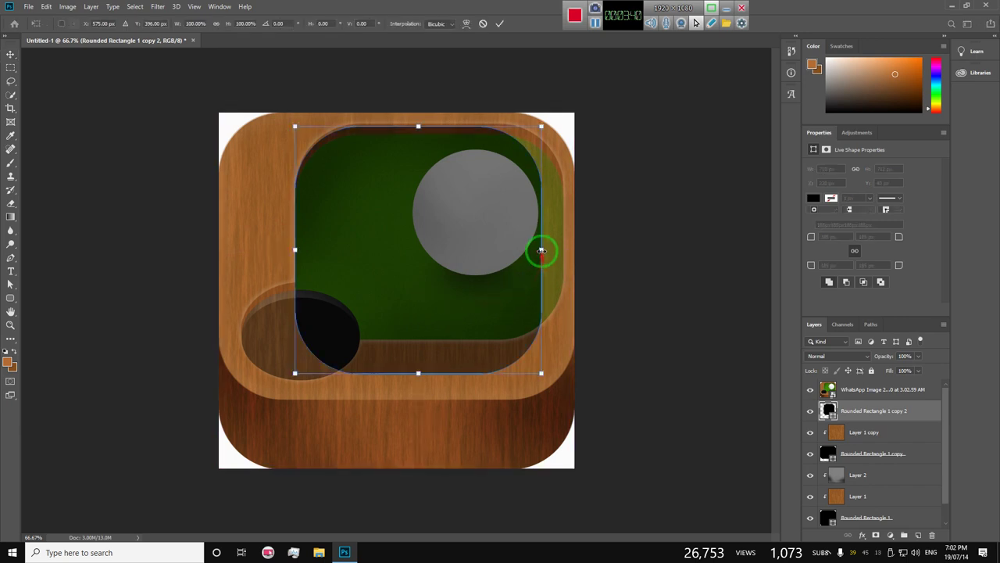
left_click_drag(540, 250, 561, 249)
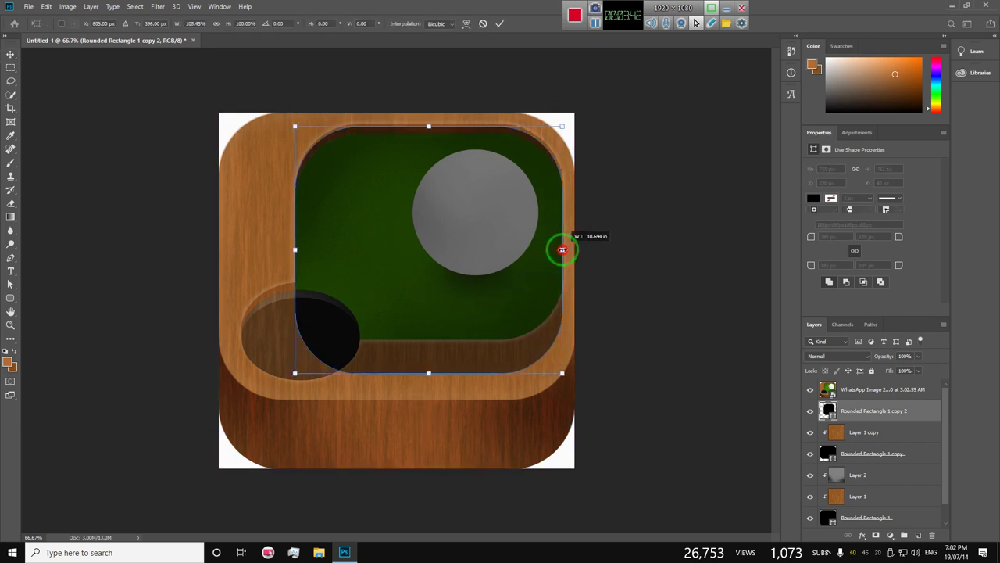
left_click_drag(429, 373, 427, 352)
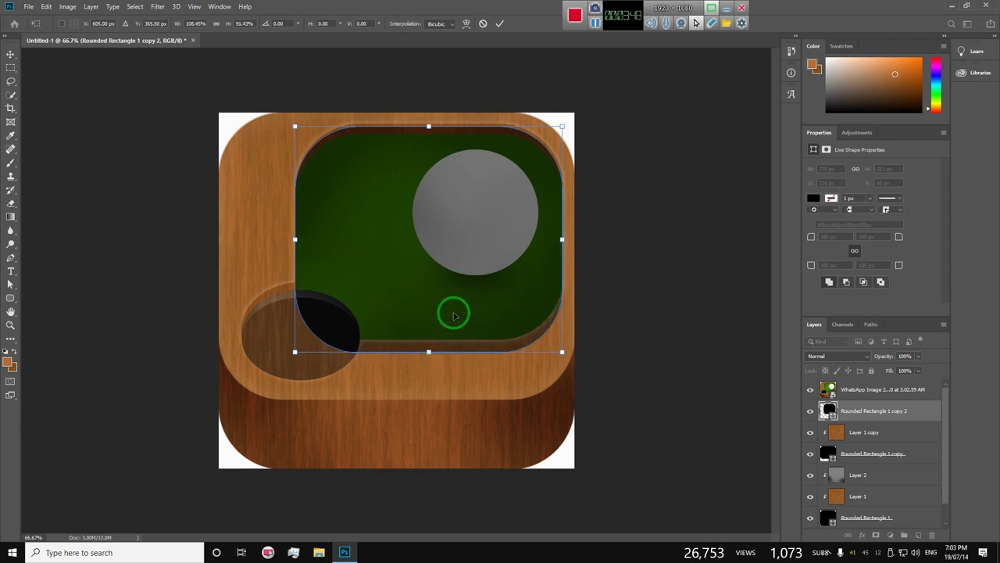
left_click_drag(430, 351, 430, 356)
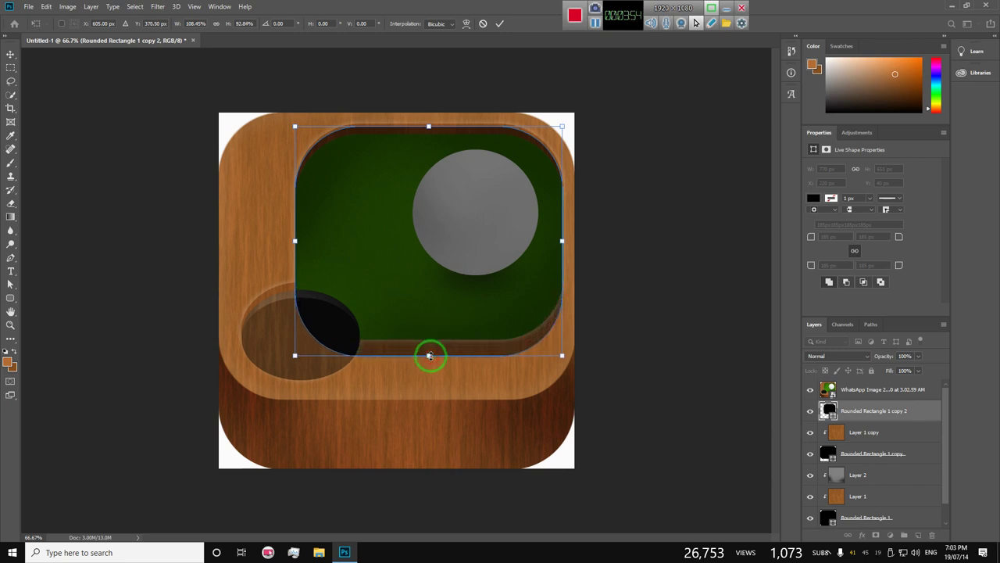
left_click(810, 390)
left_click(810, 390)
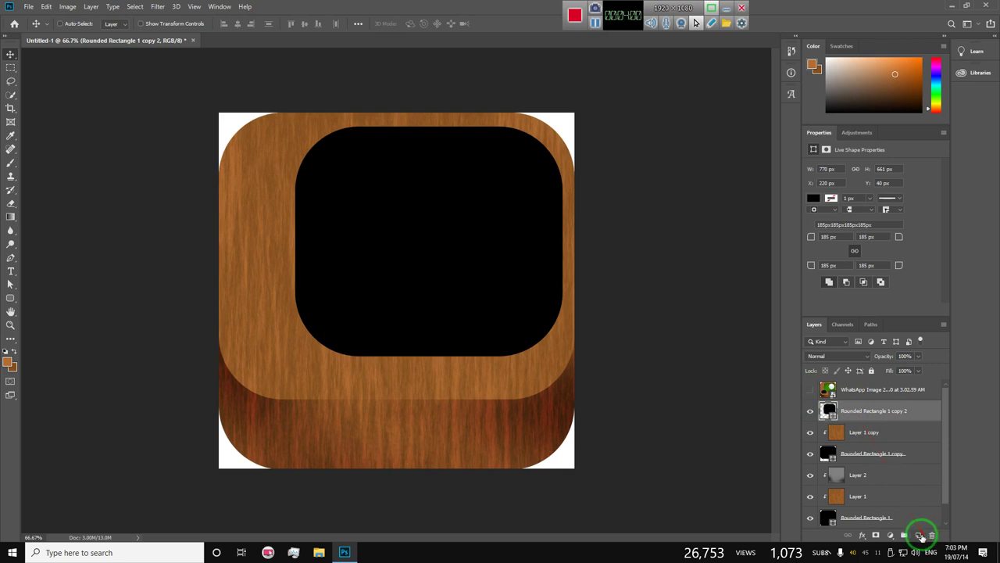
Draw a black-filled ellipse at the lower left of the icon
left_click(920, 536)
left_click(10, 298)
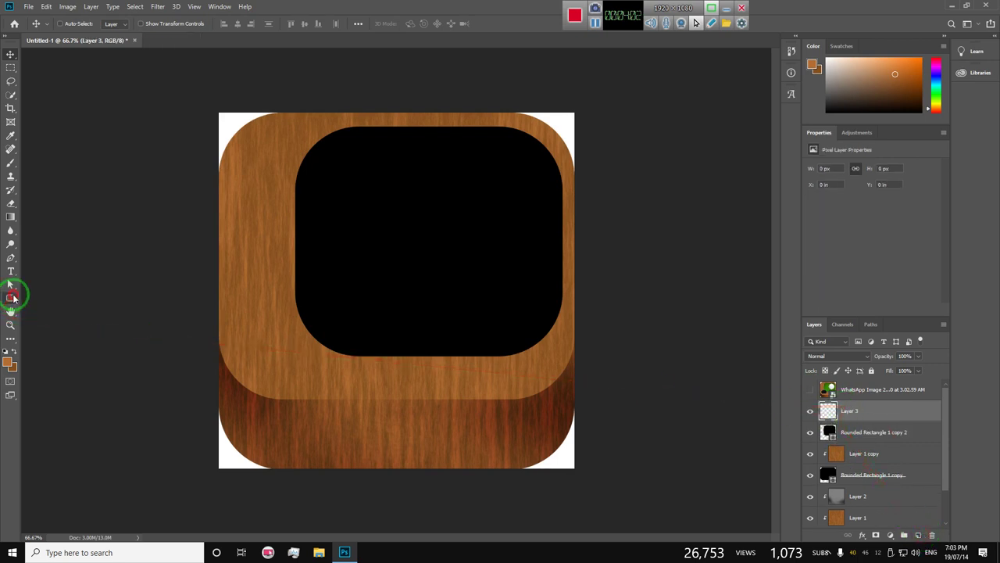
right_click(10, 298)
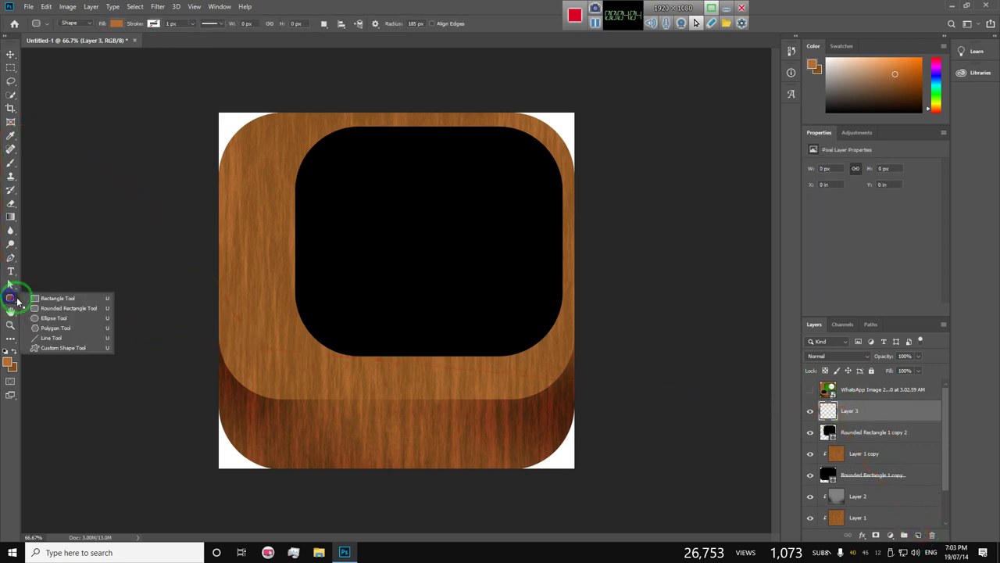
left_click(54, 319)
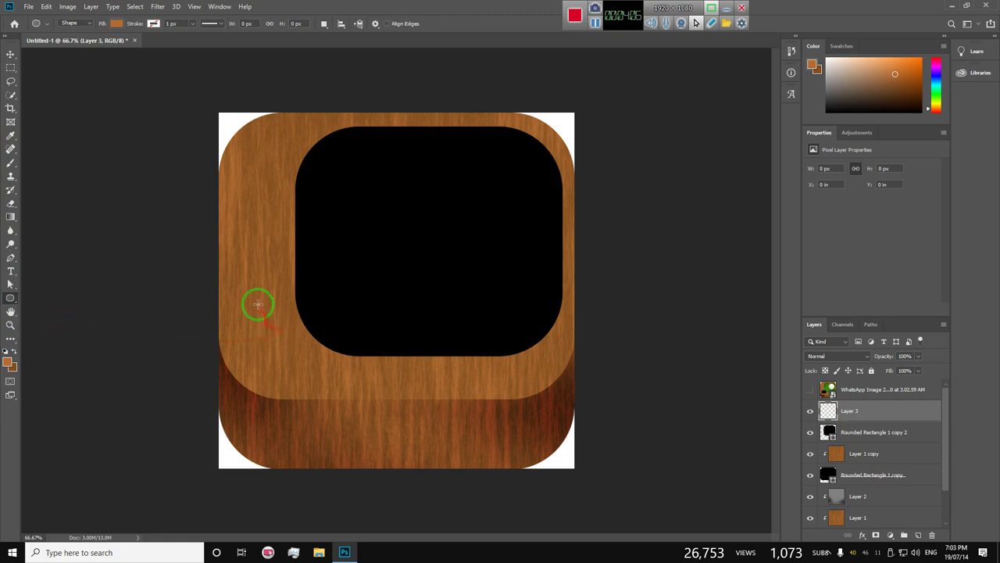
left_click_drag(259, 304, 360, 379)
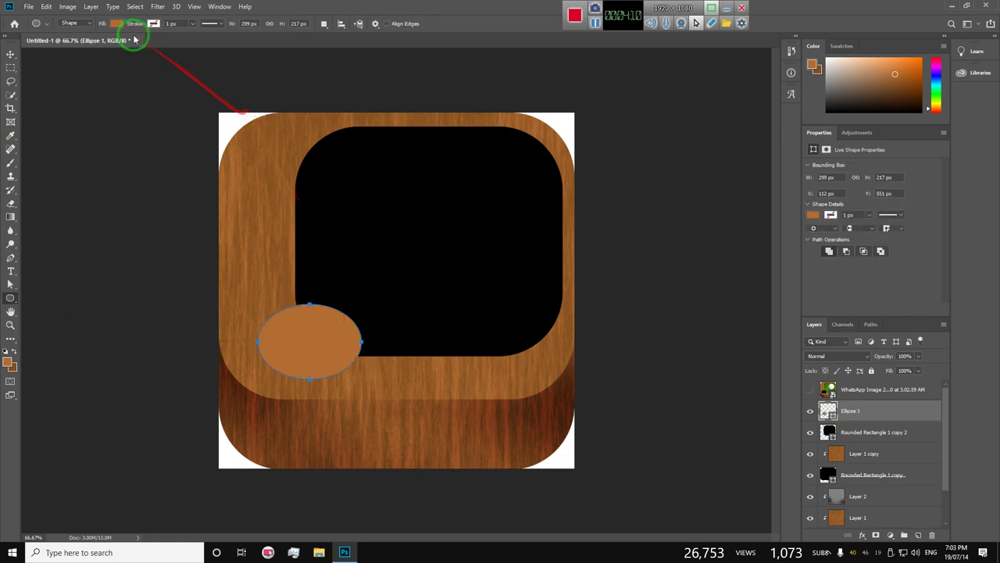
left_click(116, 22)
left_click(66, 78)
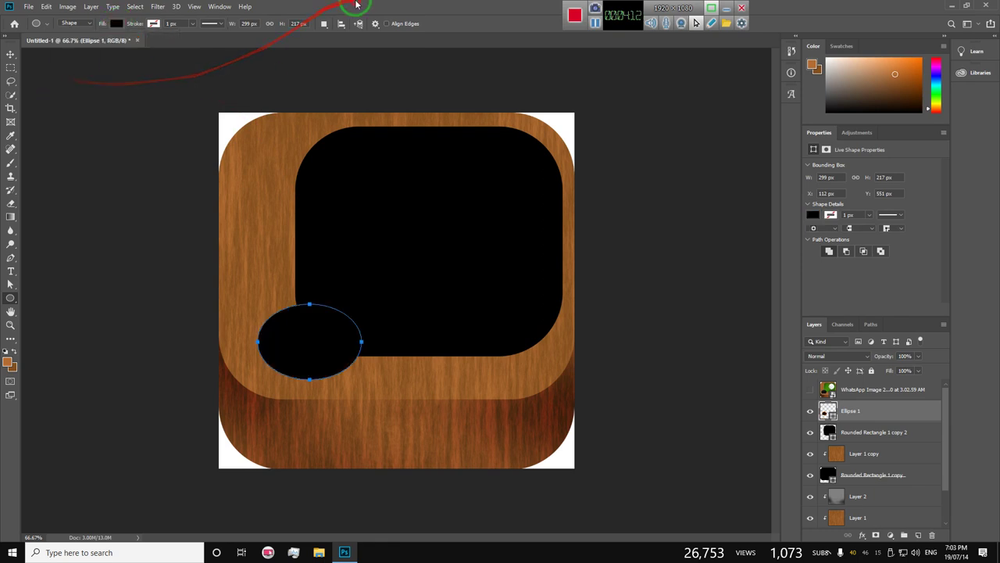
Move the ellipse up and left over the inset rectangle's corner, checking against the reference
left_click(8, 54)
left_click_drag(308, 353, 300, 348)
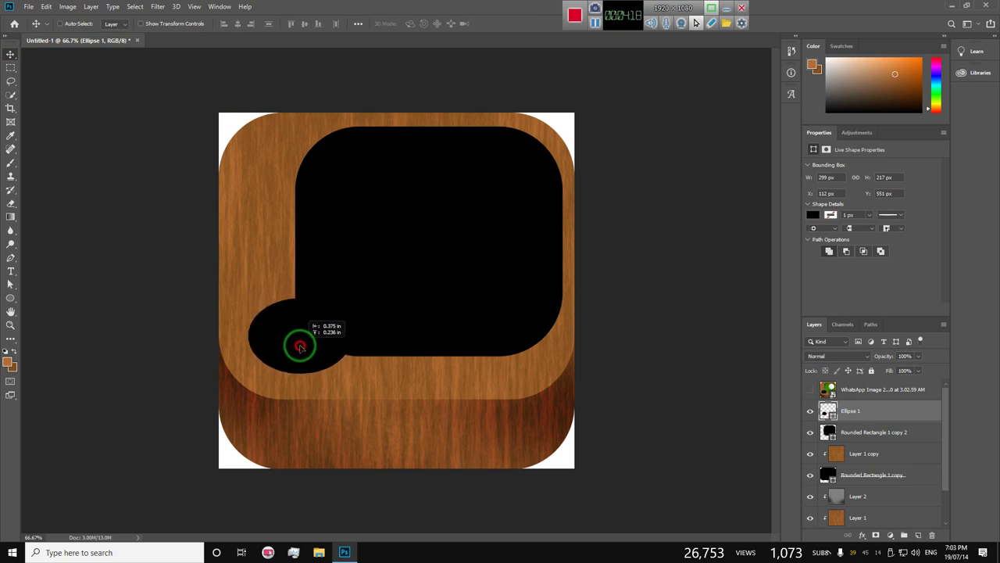
left_click_drag(300, 347, 301, 336)
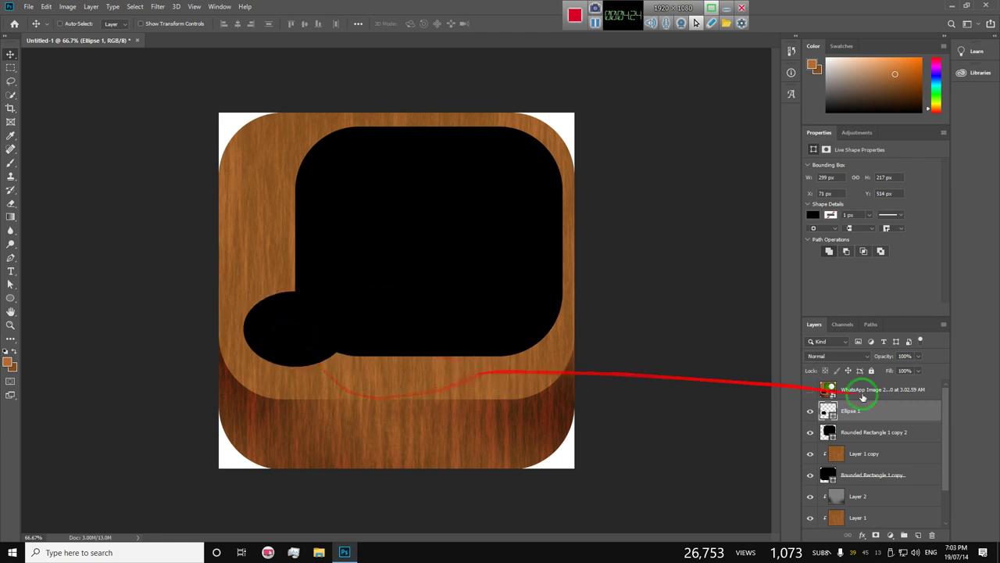
left_click(809, 389)
left_click(810, 390)
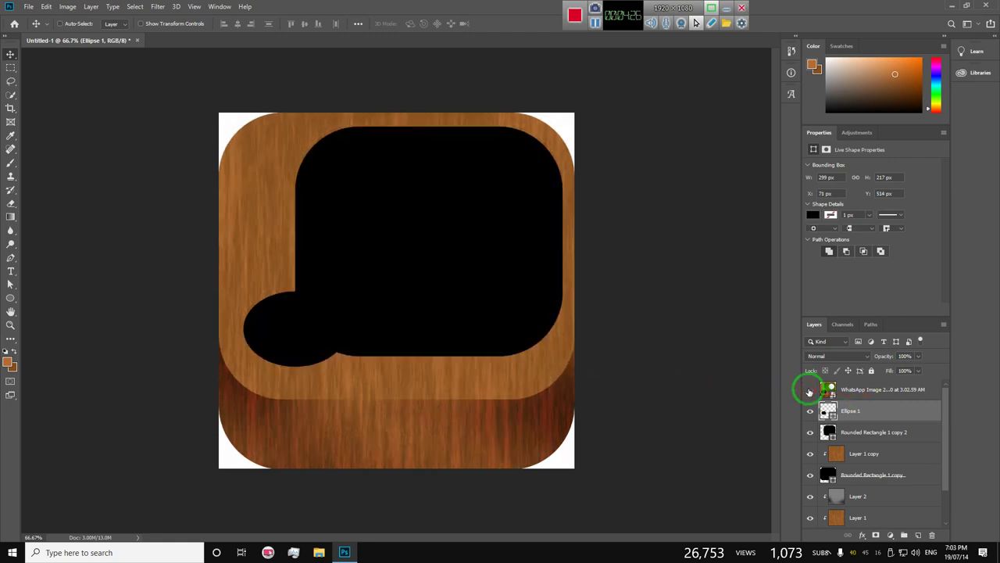
left_click(810, 389)
left_click(809, 390)
Enlarge the ellipse slightly to 317 × 227 px
key("ctrl+t")
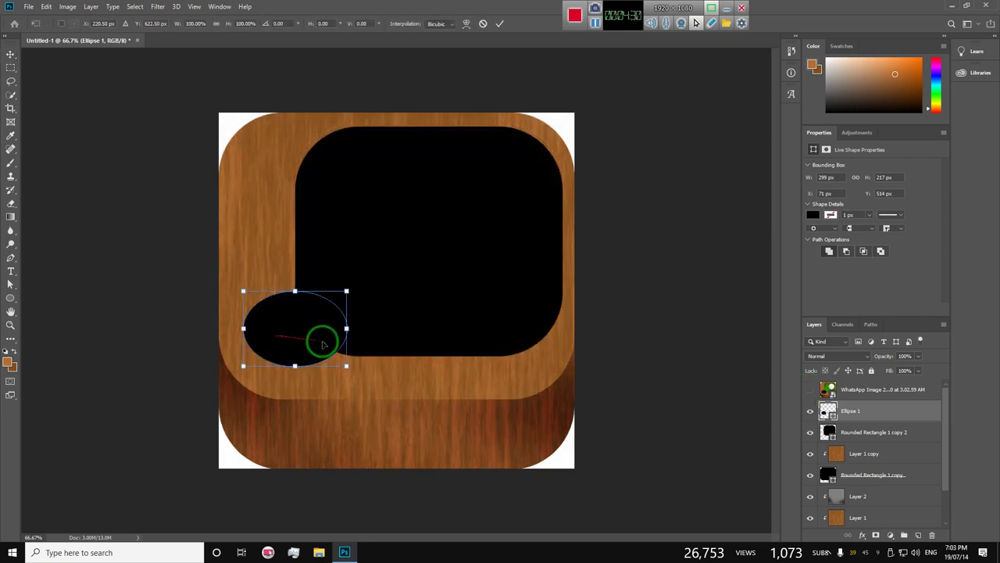
left_click_drag(346, 366, 353, 369)
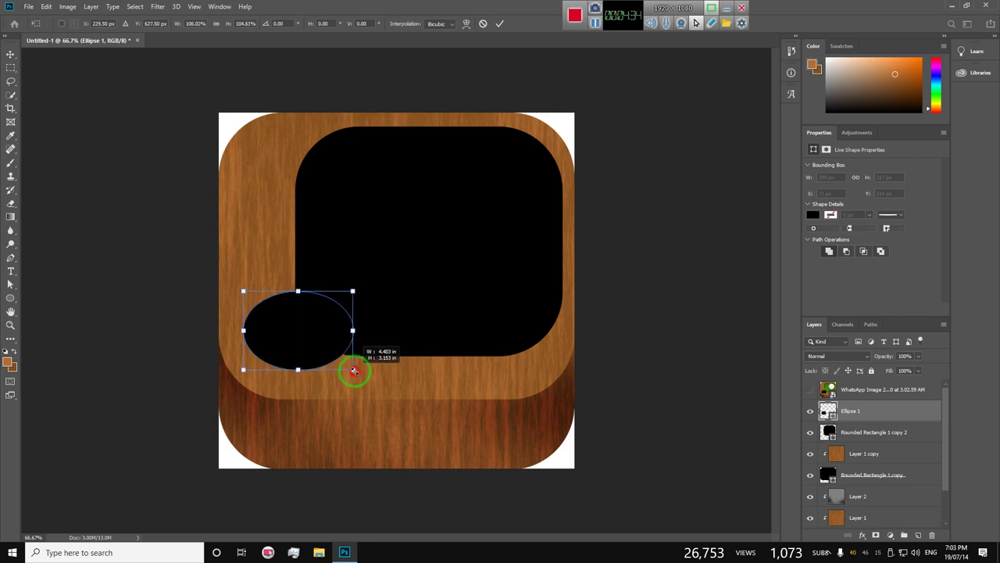
left_click_drag(353, 369, 353, 371)
double_click(349, 317)
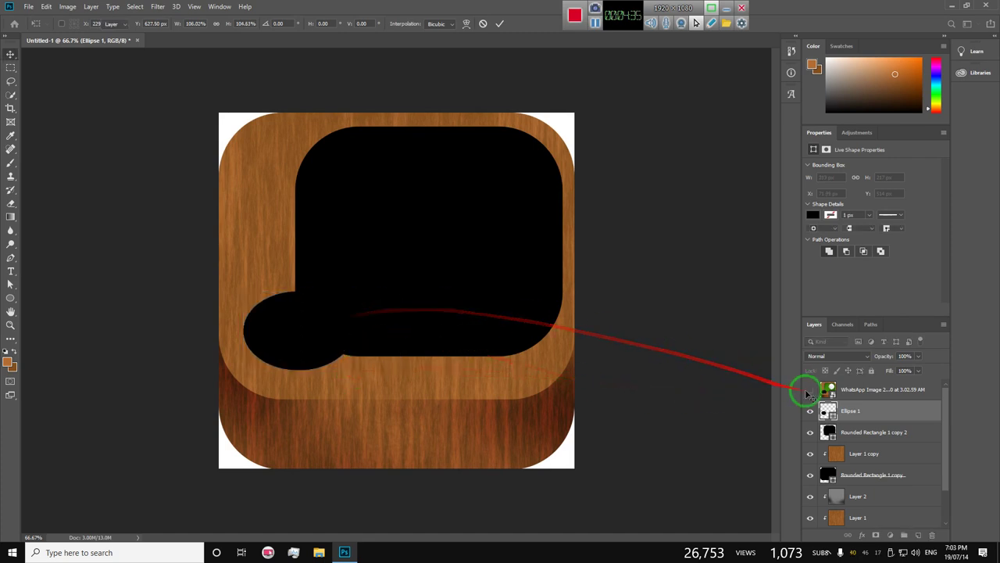
left_click(864, 435)
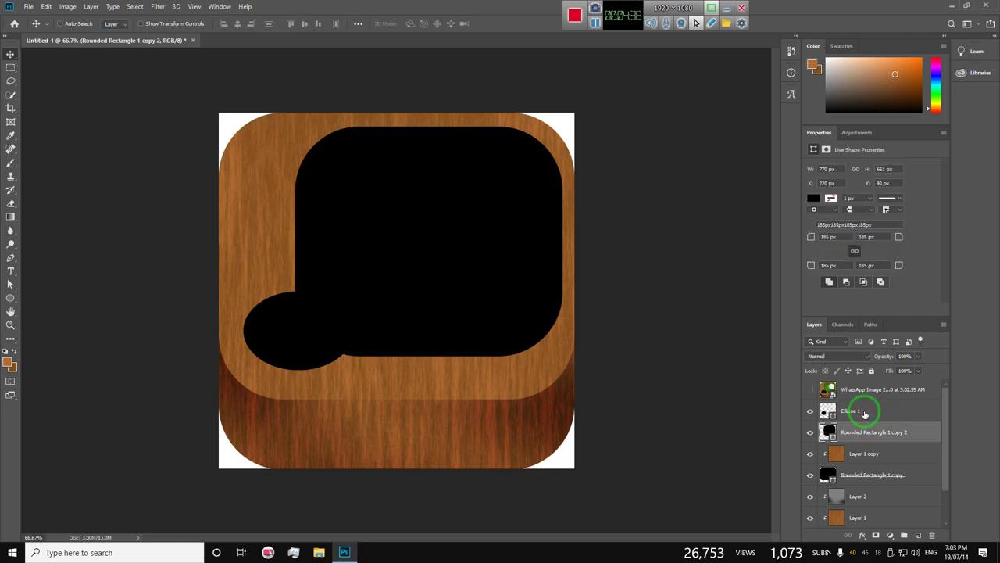
Group Ellipse 1 and the black rounded rectangle into Group 1, then hide the group
left_click(864, 414, "shift")
right_click(864, 414)
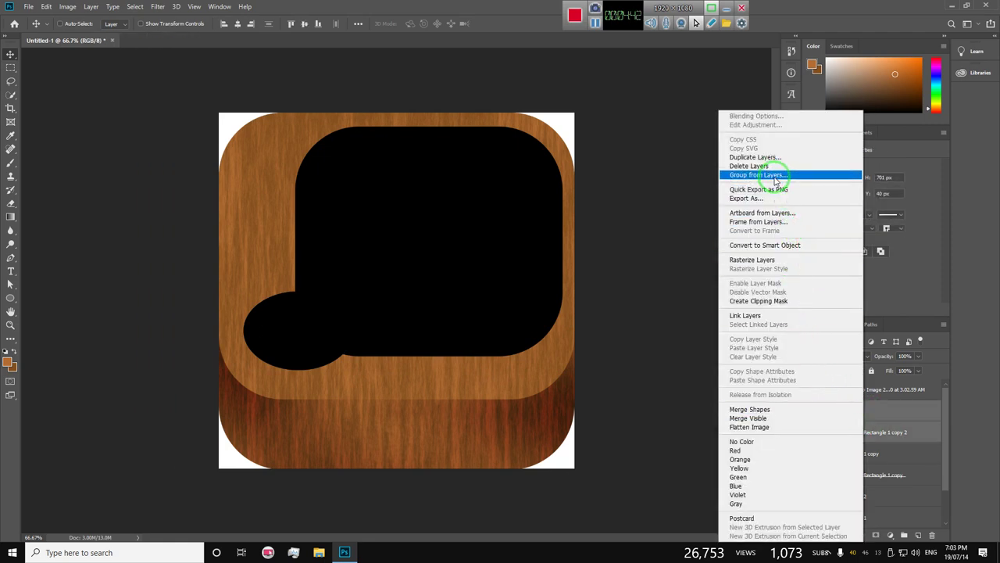
left_click(776, 175)
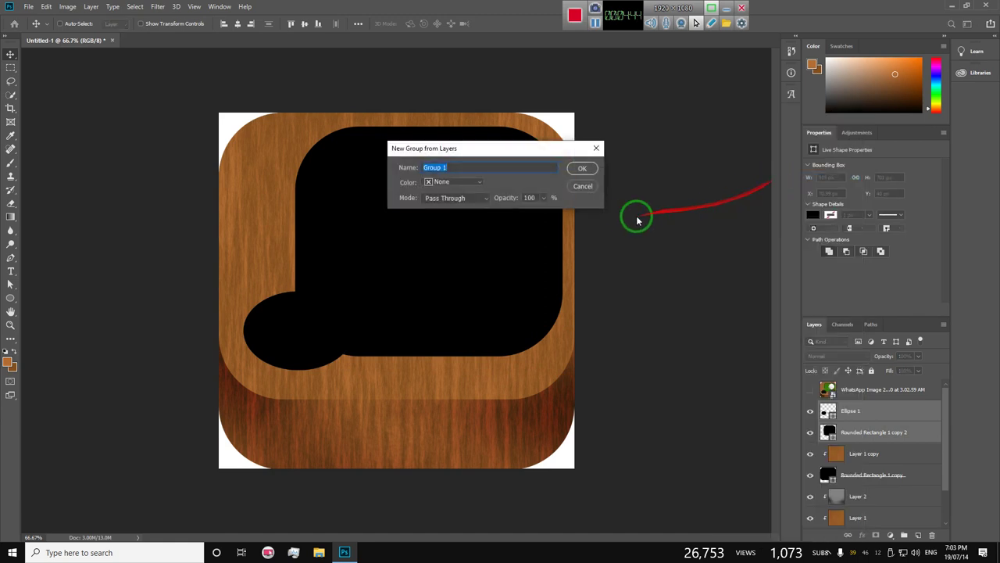
left_click(583, 170)
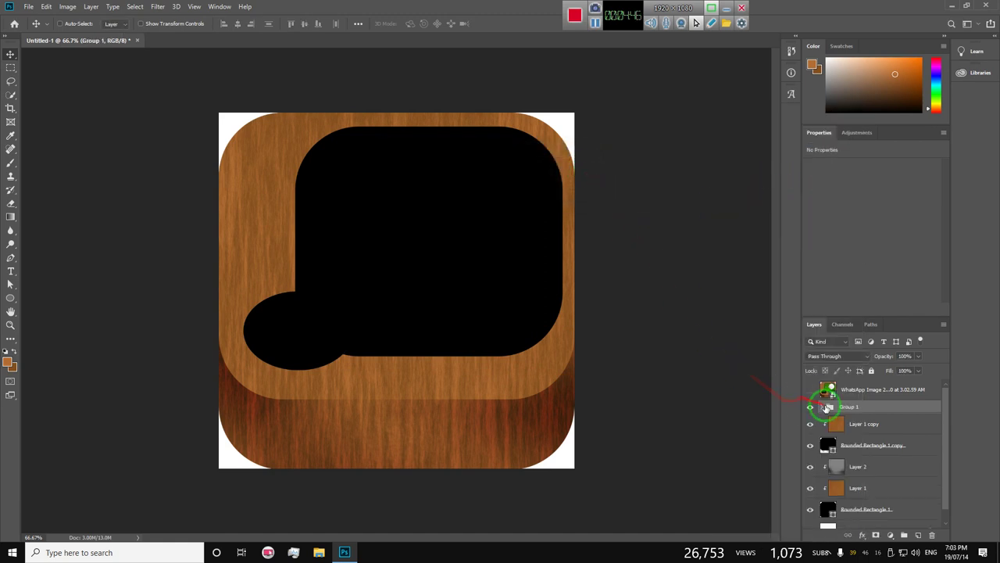
left_click(822, 407)
left_click_drag(855, 422, 836, 447)
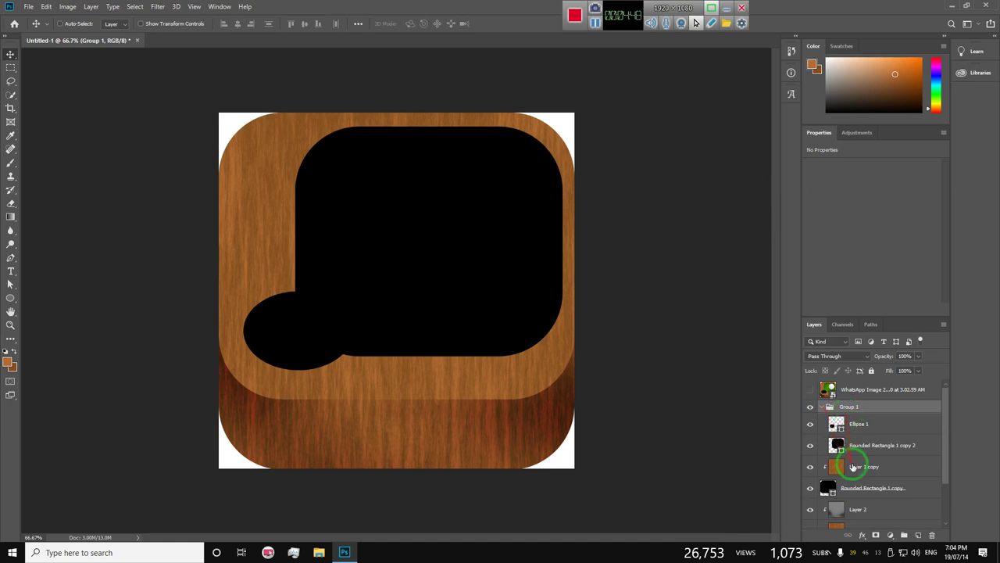
left_click(822, 407)
left_click(810, 408)
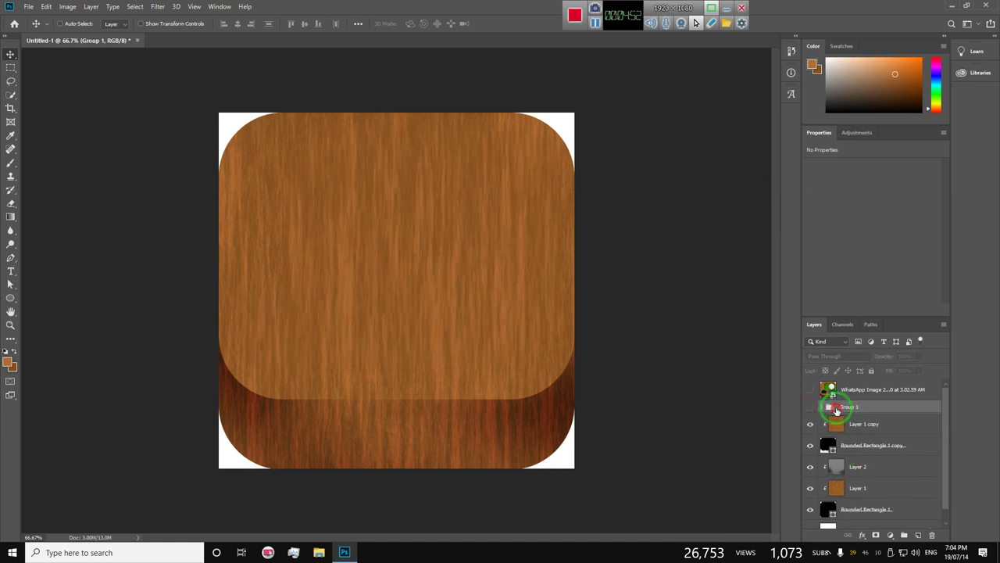
Merge a visible duplicate of Group 1 into one layer and duplicate the wood layer above it
right_click(844, 408)
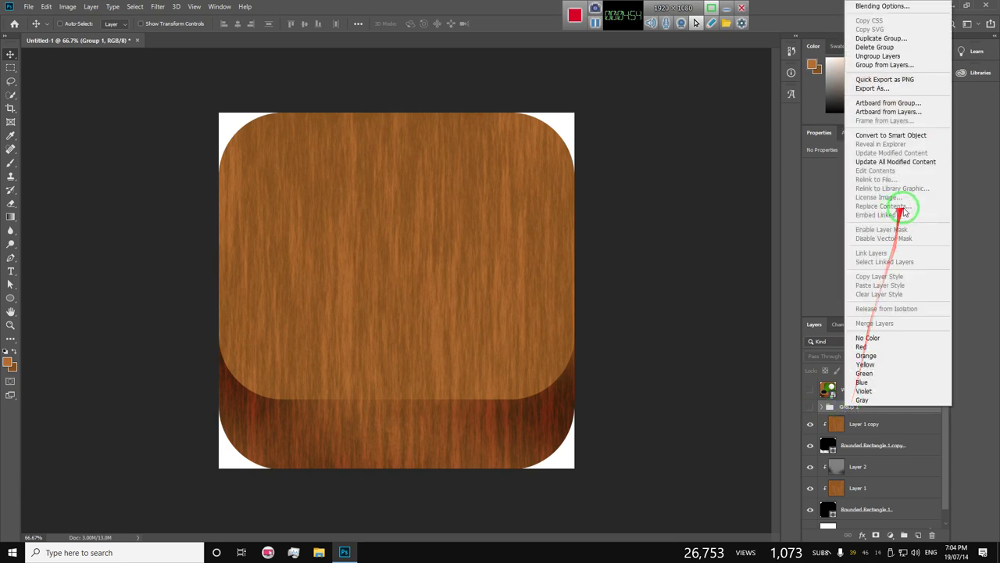
left_click(884, 38)
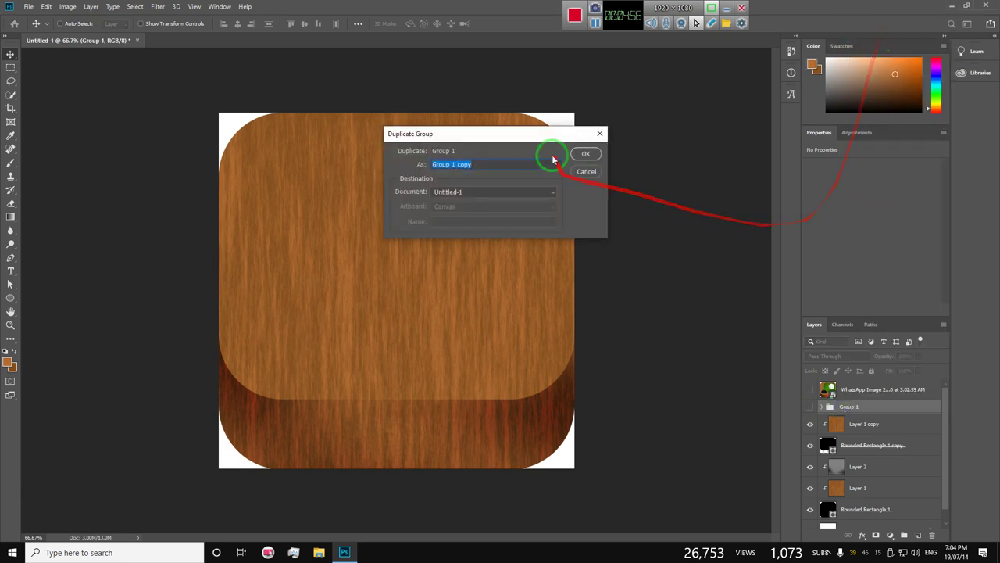
left_click(583, 153)
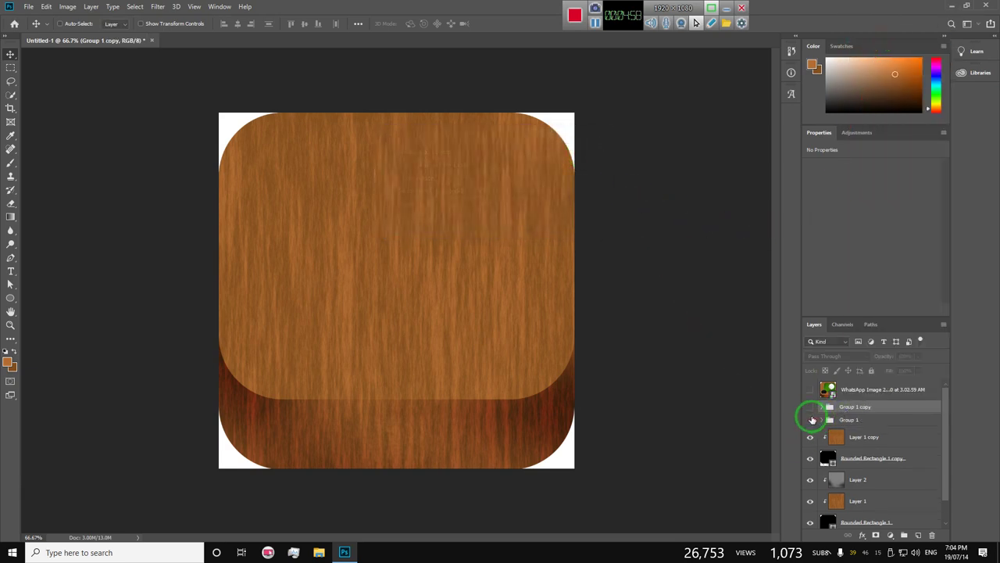
left_click(811, 407)
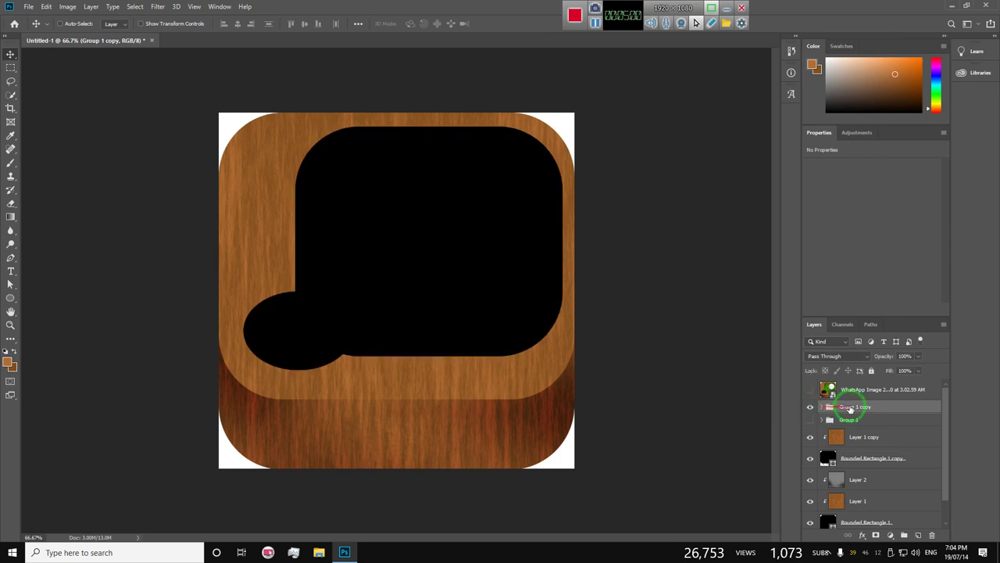
right_click(850, 408)
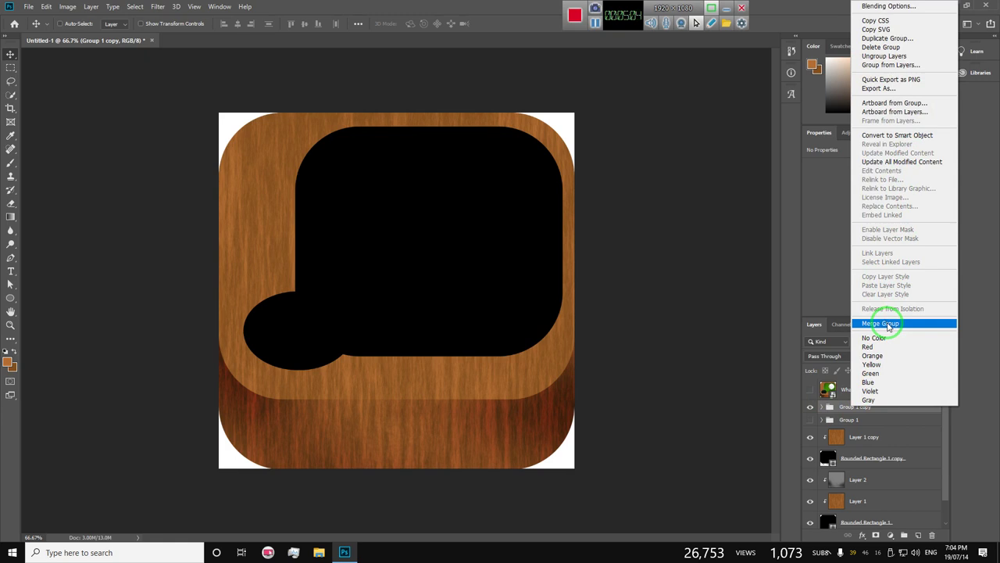
left_click(889, 327)
left_click(810, 412)
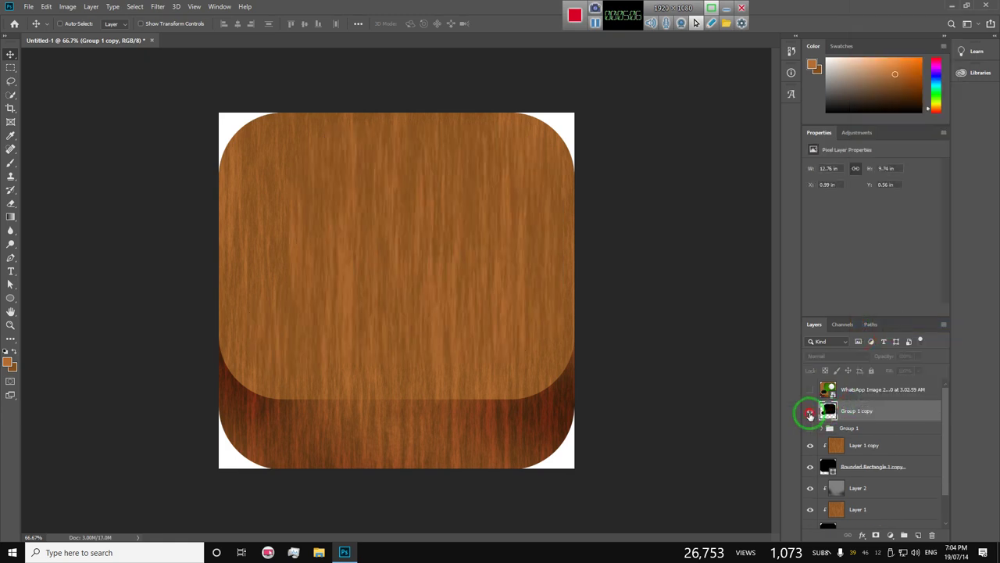
left_click(811, 412)
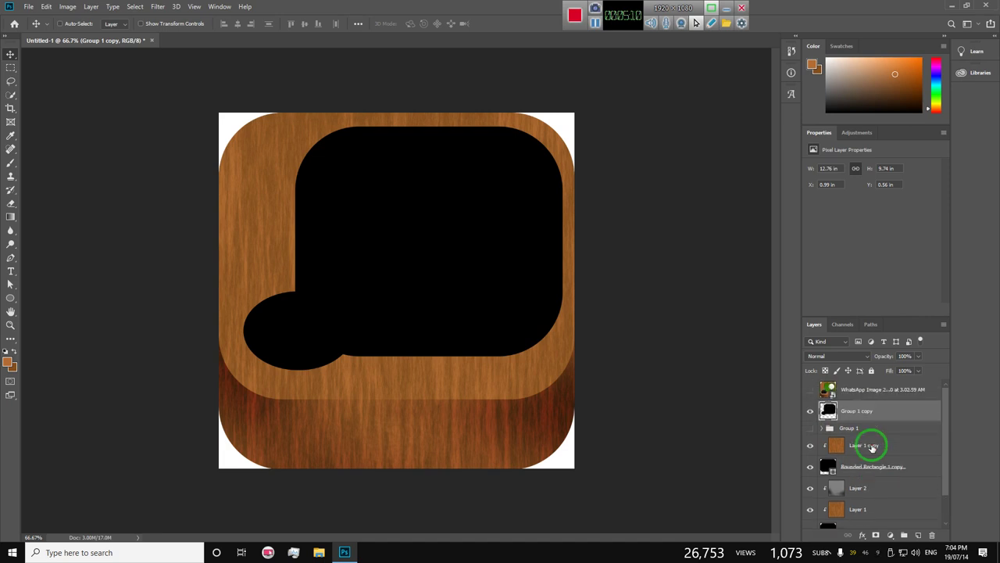
left_click(863, 510)
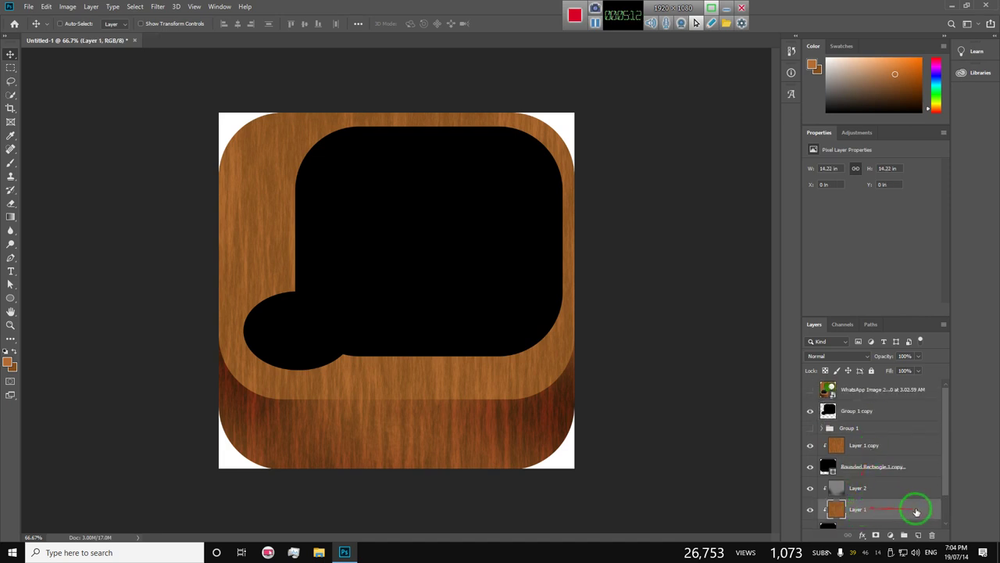
left_click_drag(884, 512, 860, 414)
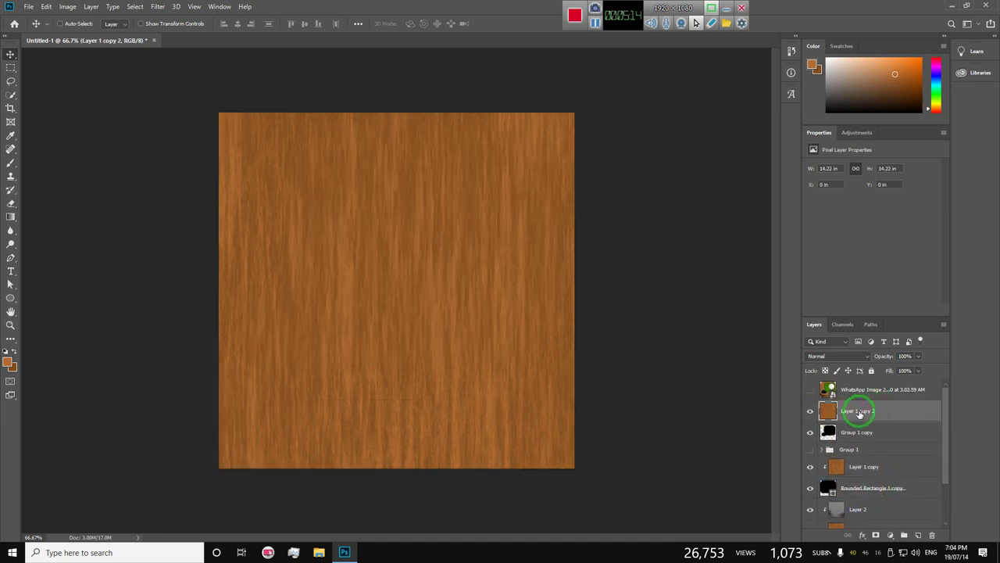
Clip the wood copy Layer 1 copy 2 to the rounded top face below it
right_click(860, 415)
left_click(782, 300)
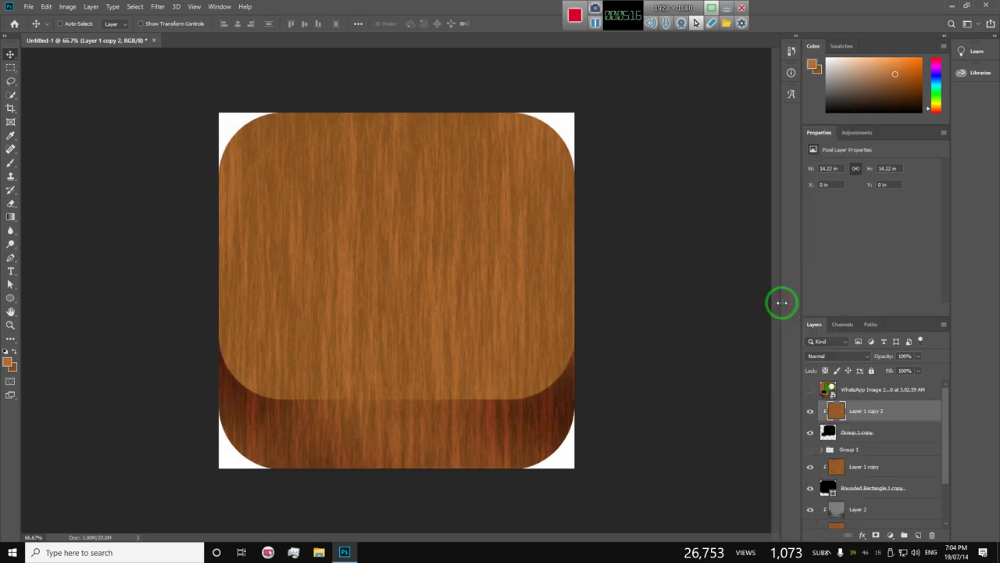
left_click(859, 426)
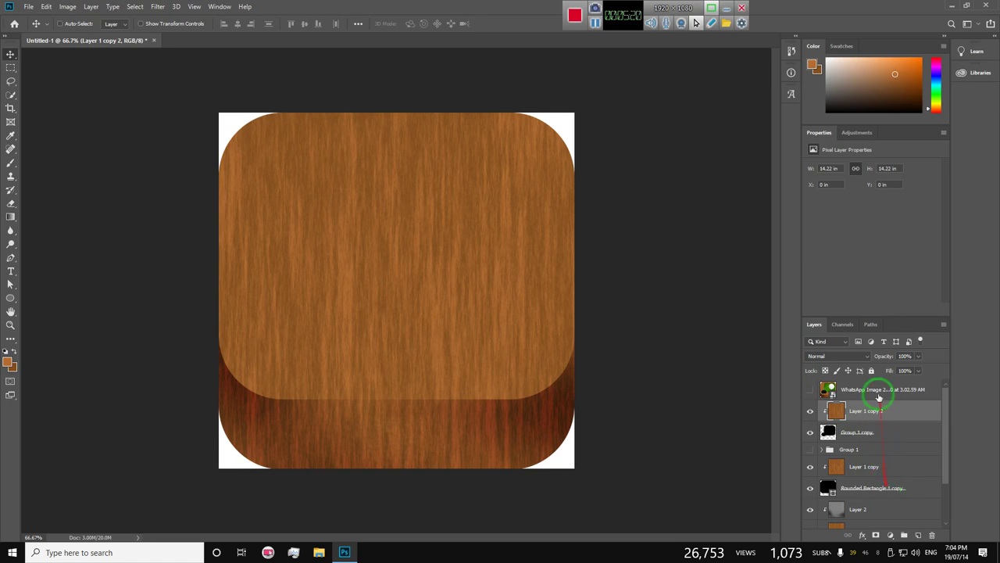
left_click_drag(872, 413, 667, 353)
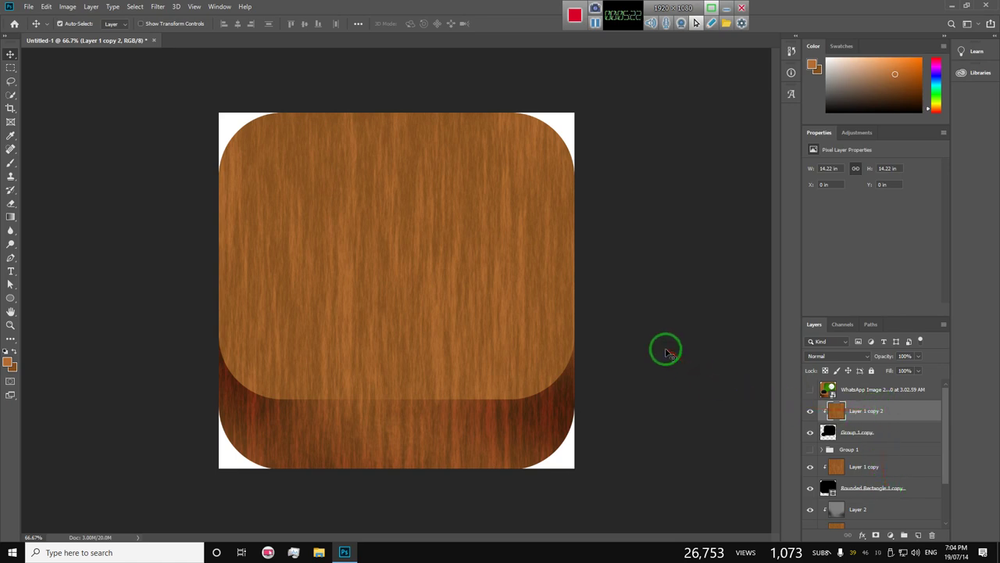
Add Layer 3, a 50% gray Overlay layer, clipped onto the wood copy
key("ctrl+shift+n")
left_click(450, 203)
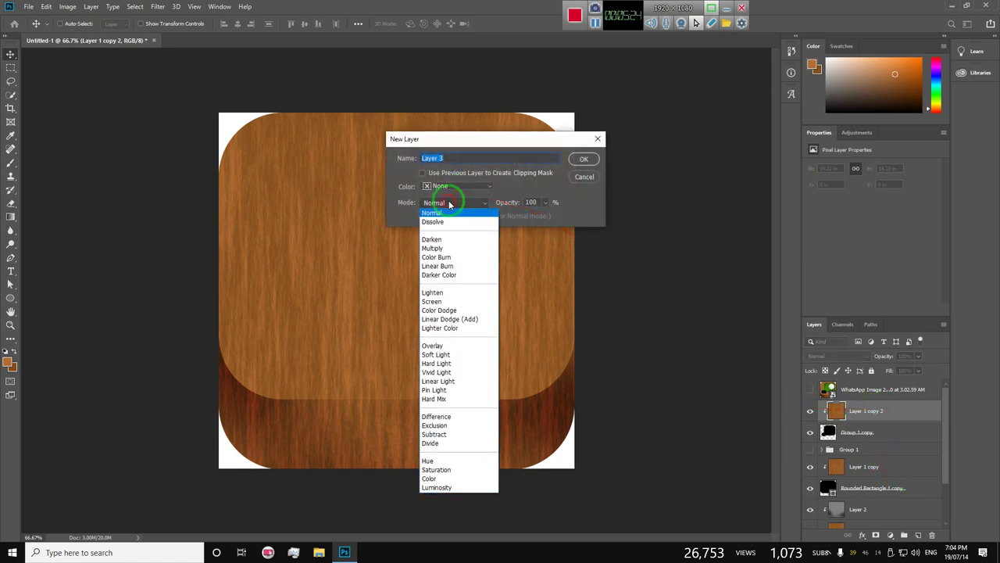
left_click(426, 346)
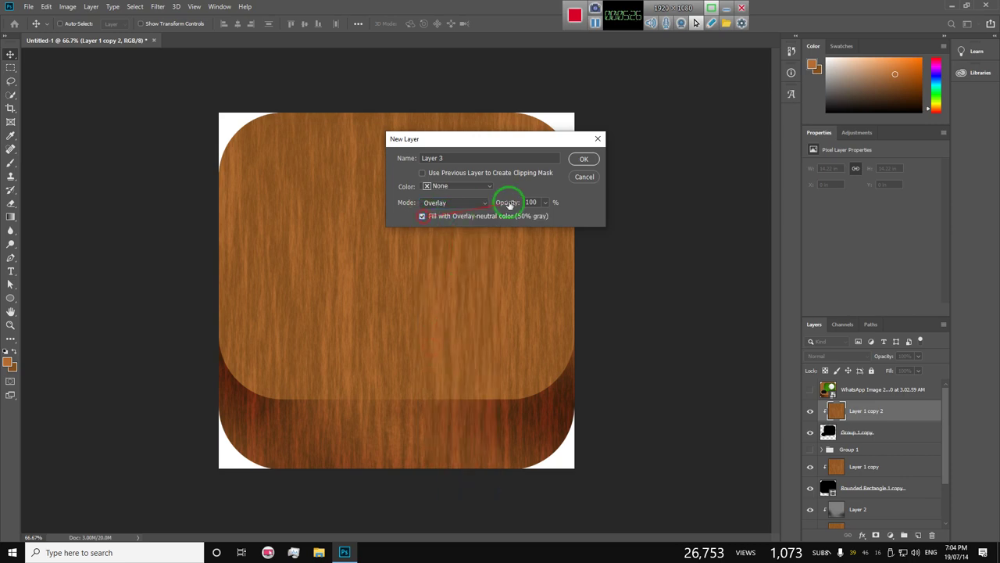
left_click(583, 160)
right_click(856, 412)
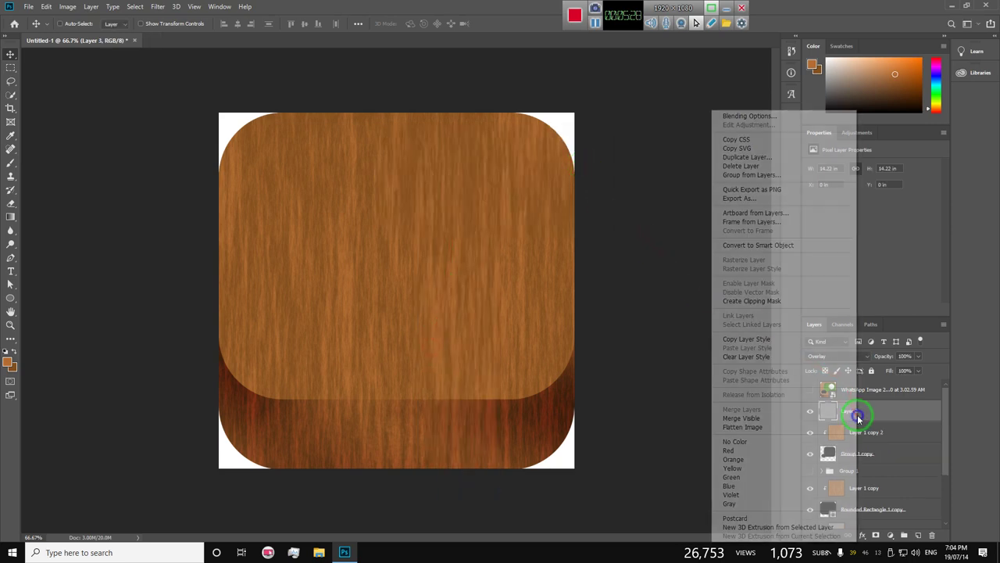
left_click(752, 301)
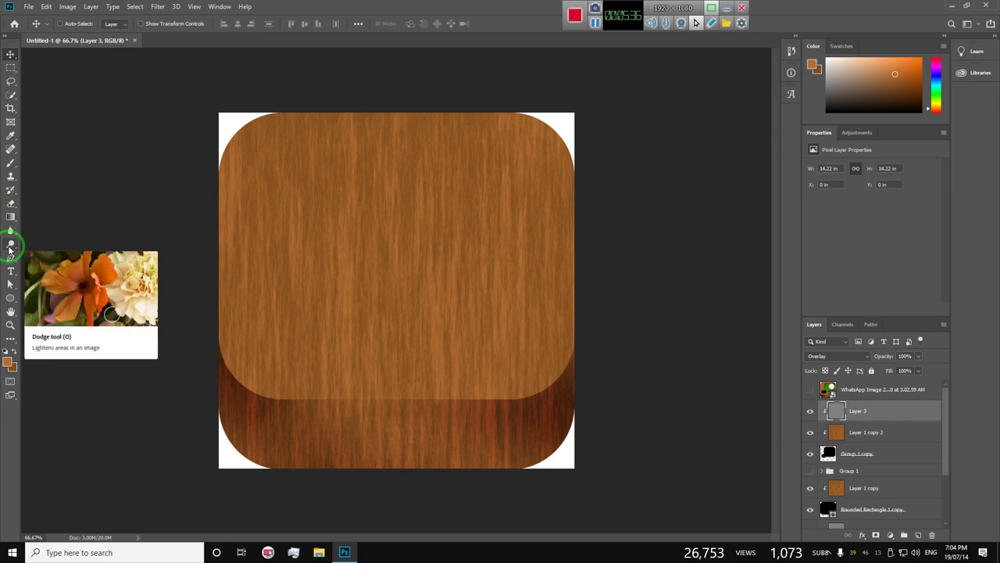
Burn the inner table outline's top and left edges on Layer 3 (Shadows range, 30% exposure)
key("o")
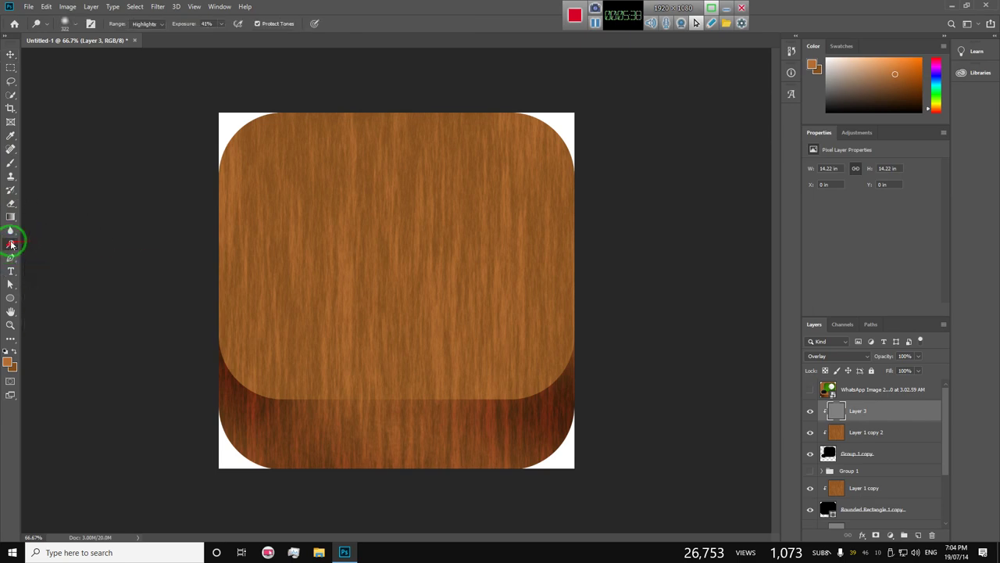
right_click(11, 243)
left_click(50, 254)
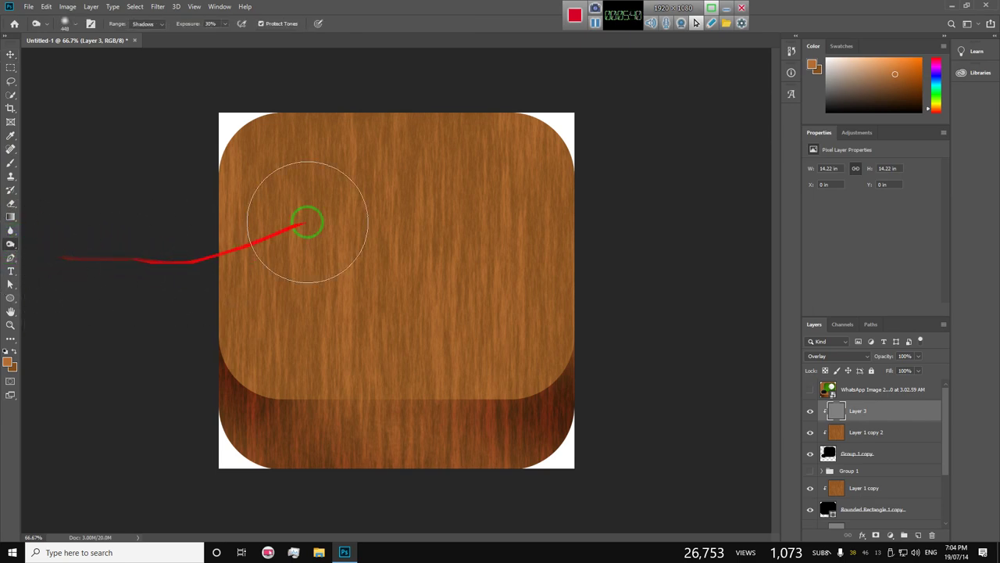
mouse_move(531, 148)
left_mouse_down()
mouse_move(445, 148)
mouse_move(525, 133)
mouse_move(263, 138)
mouse_move(351, 128)
mouse_move(310, 161)
mouse_move(292, 260)
mouse_move(257, 336)
mouse_move(273, 295)
mouse_move(253, 290)
mouse_move(314, 268)
mouse_move(292, 156)
mouse_move(384, 117)
mouse_move(557, 116)
mouse_move(580, 212)
mouse_move(580, 257)
mouse_move(560, 206)
mouse_move(264, 360)
mouse_move(242, 319)
mouse_move(290, 245)
mouse_move(268, 211)
mouse_move(573, 129)
left_mouse_up()
left_click(10, 54)
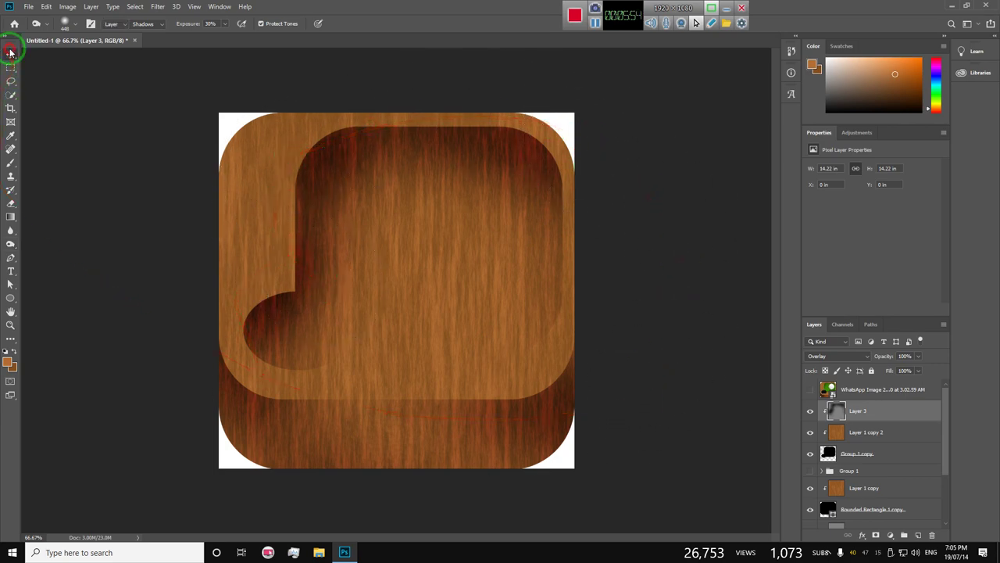
Duplicate Group 1 copy above Layer 3, nudge it down slightly, and load its outline
left_click(899, 456)
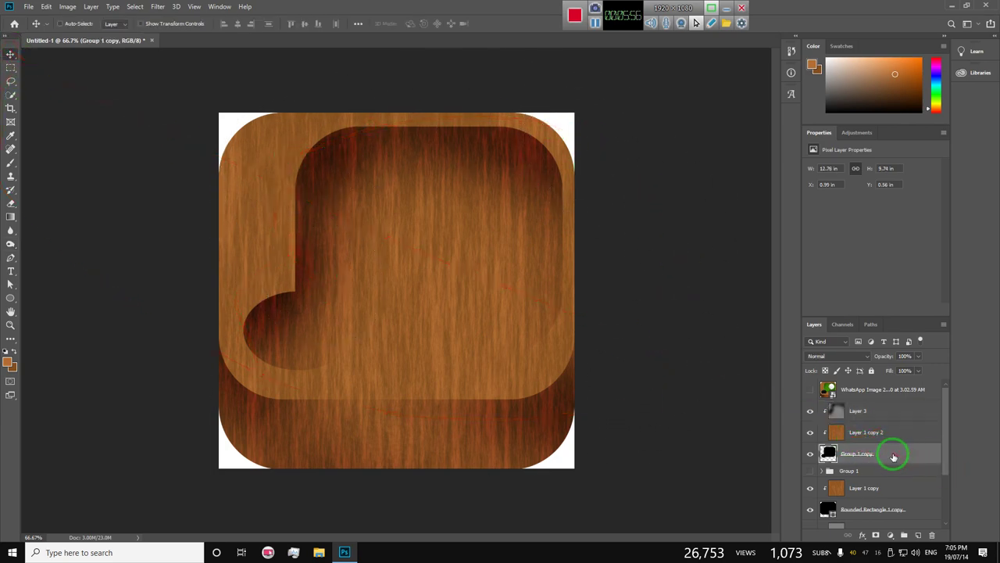
left_click_drag(906, 459, 902, 406)
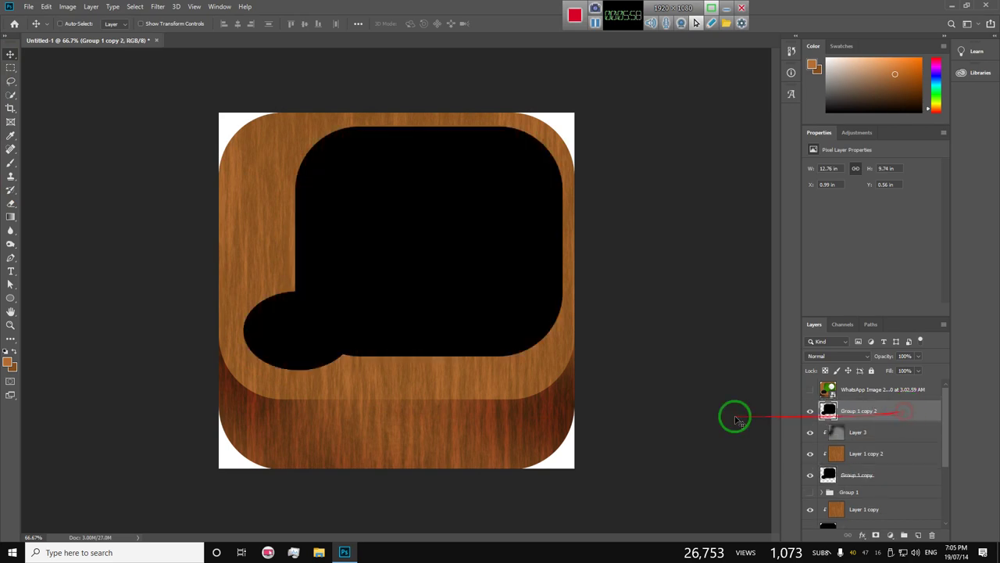
mouse_move(435, 179)
left_mouse_down()
mouse_move(435, 196)
mouse_move(435, 185)
left_mouse_up()
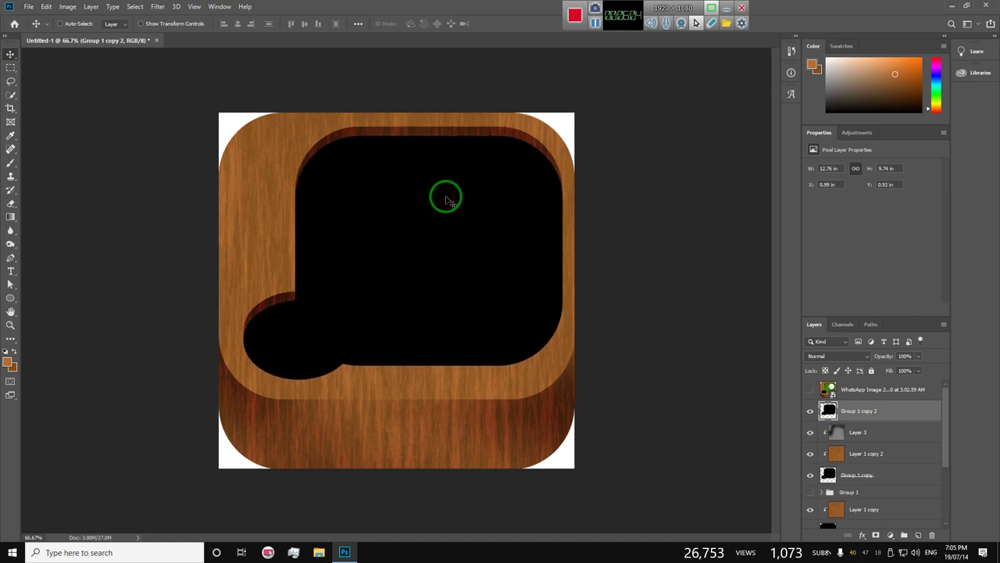
key("Up")
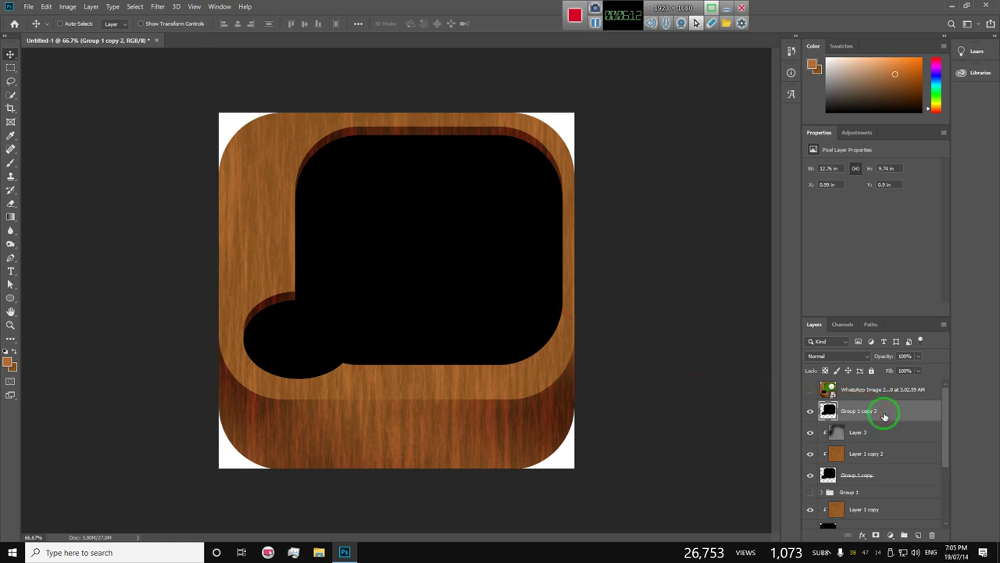
left_click(828, 411, "ctrl")
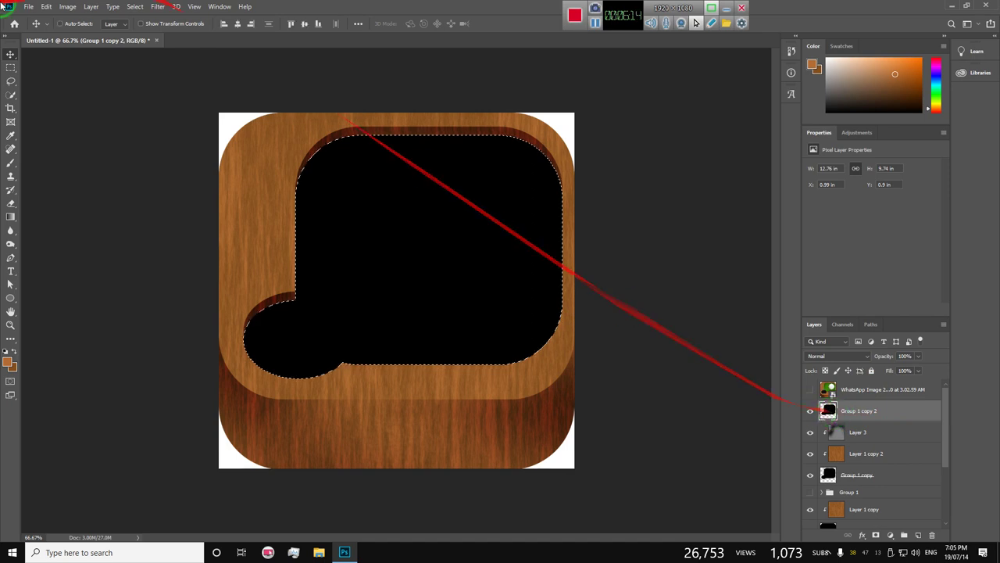
Set the foreground colour to a deep green in the Color Picker
left_click(7, 361)
left_click_drag(506, 248, 500, 209)
left_click(457, 188)
left_click(451, 186)
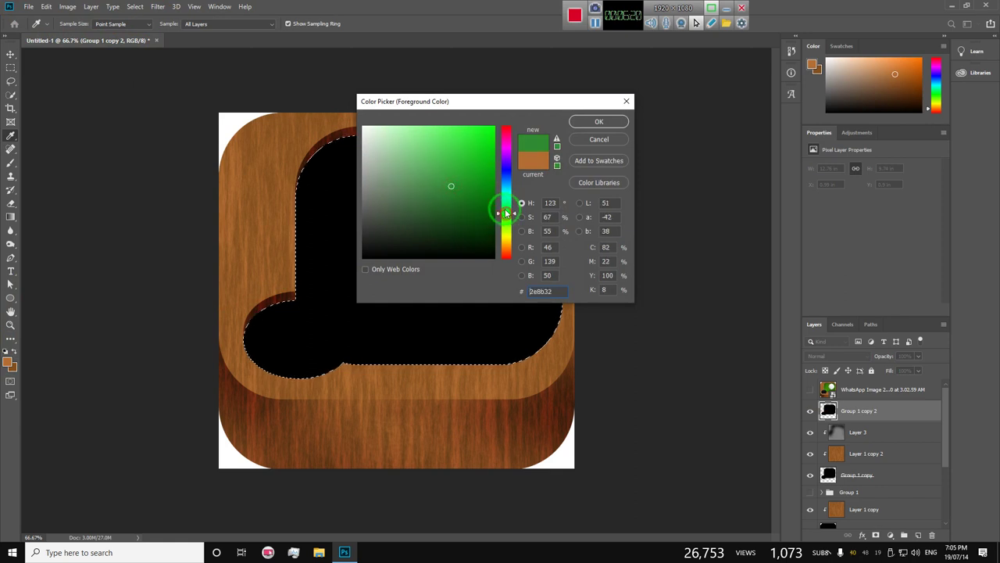
left_click(453, 188)
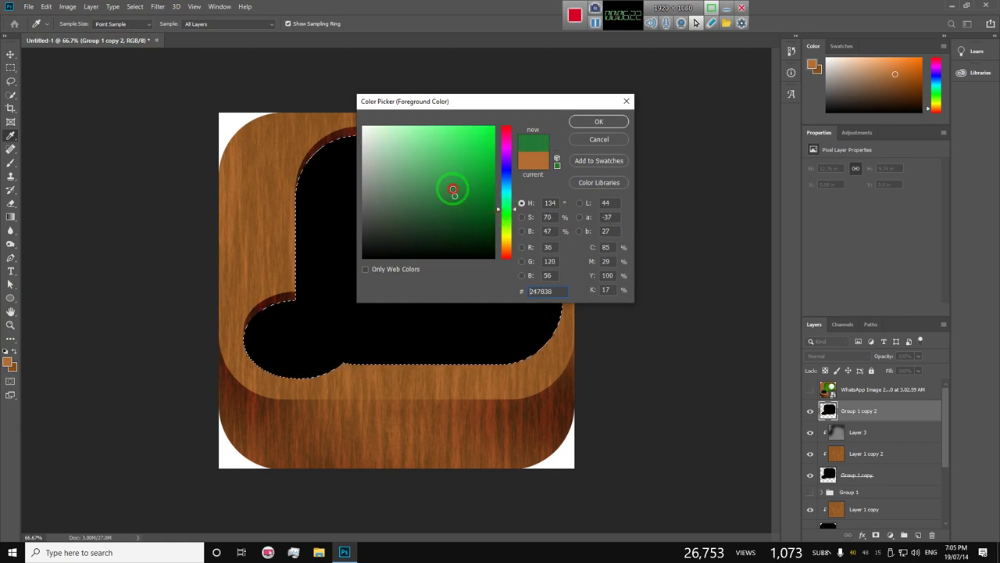
left_click(554, 141)
left_click(595, 121)
key("v")
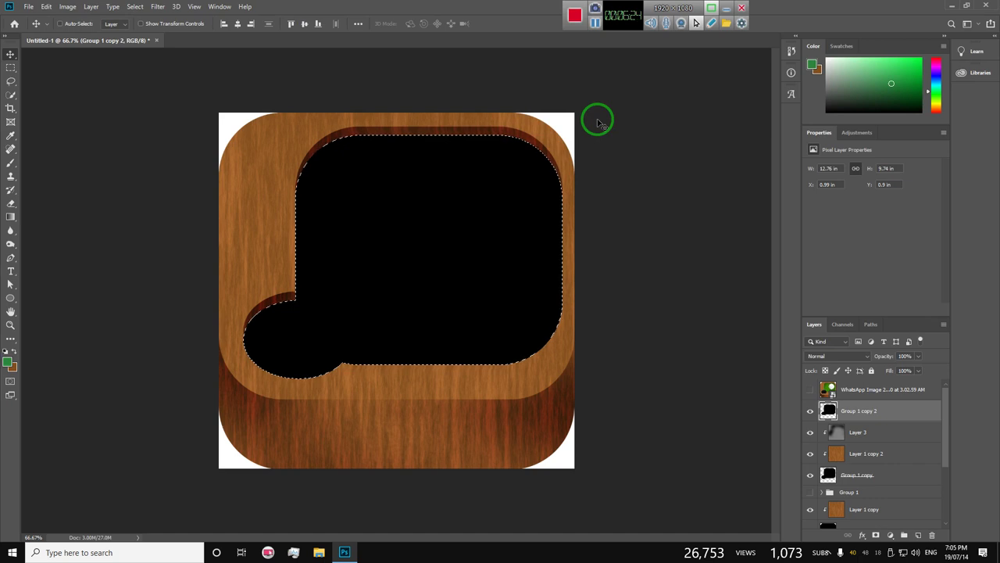
Fill Group 1 copy 2 with green, deselect, and apply Add Noise for felt texture
key("alt+BackSpace")
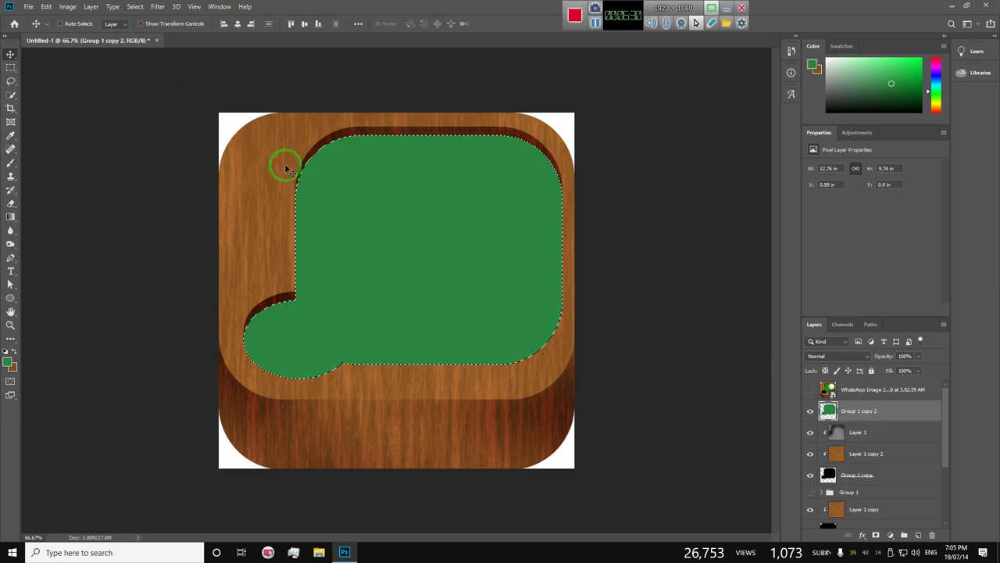
key("ctrl+d")
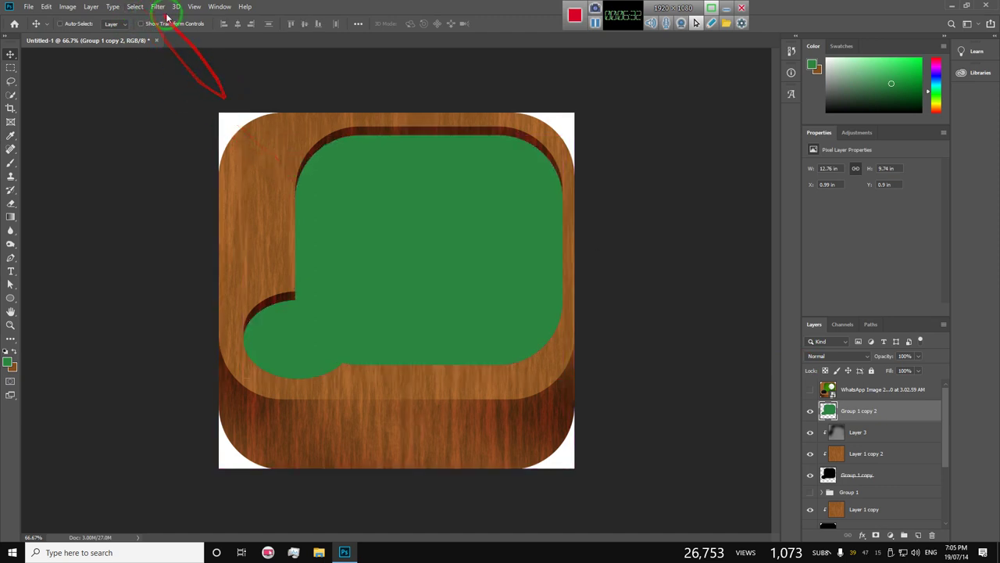
left_click(159, 7)
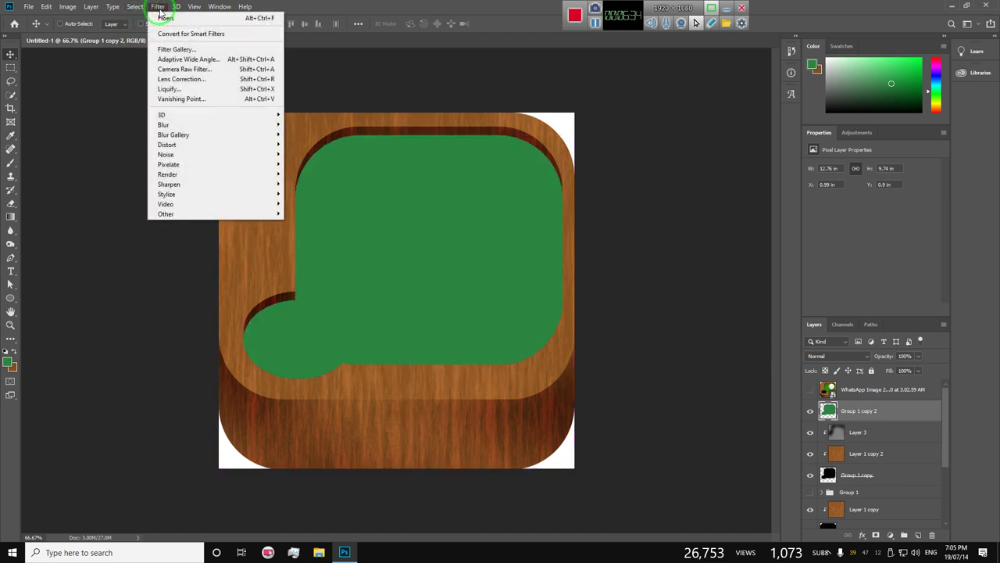
mouse_move(167, 154)
left_click(304, 154)
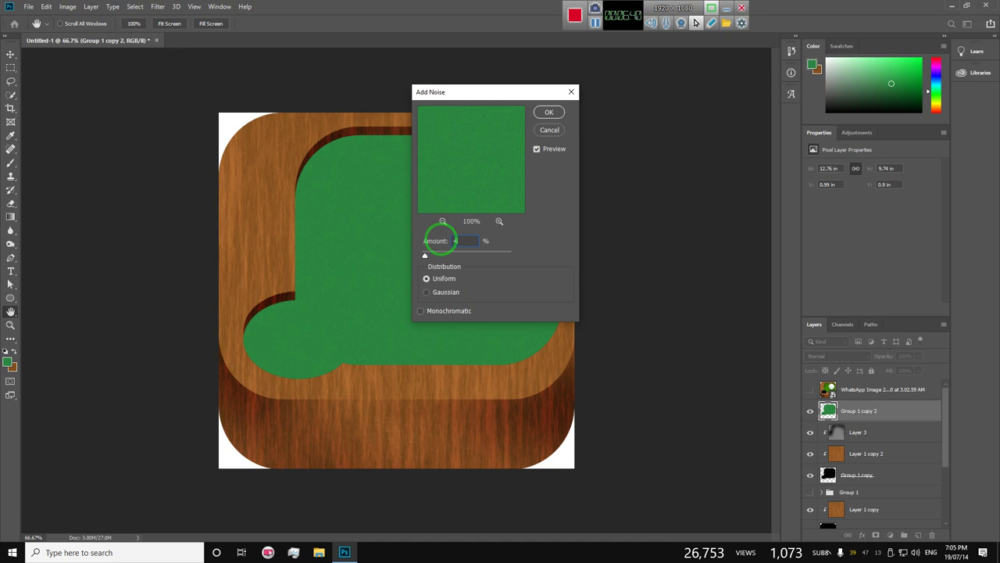
left_click(548, 112)
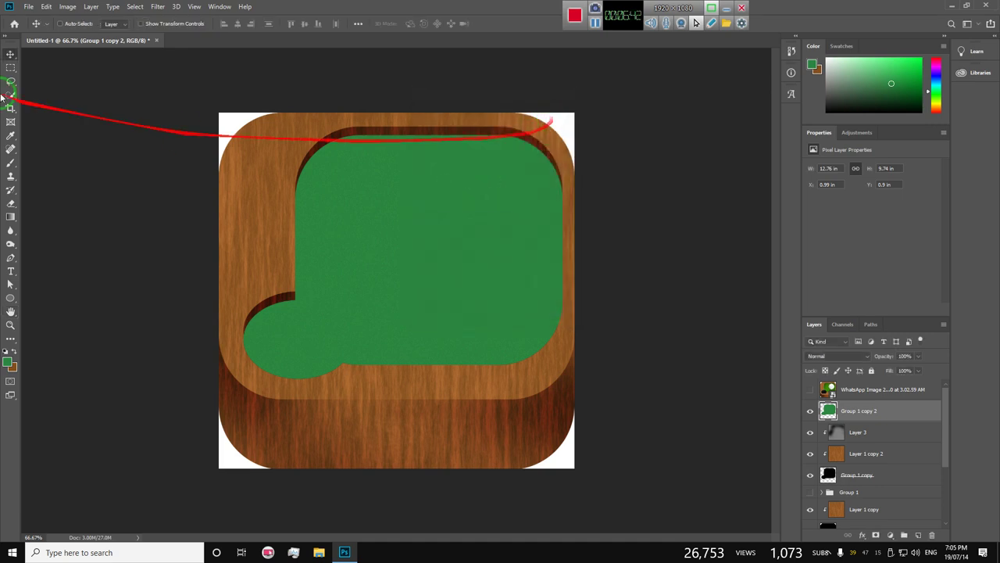
left_click(10, 57)
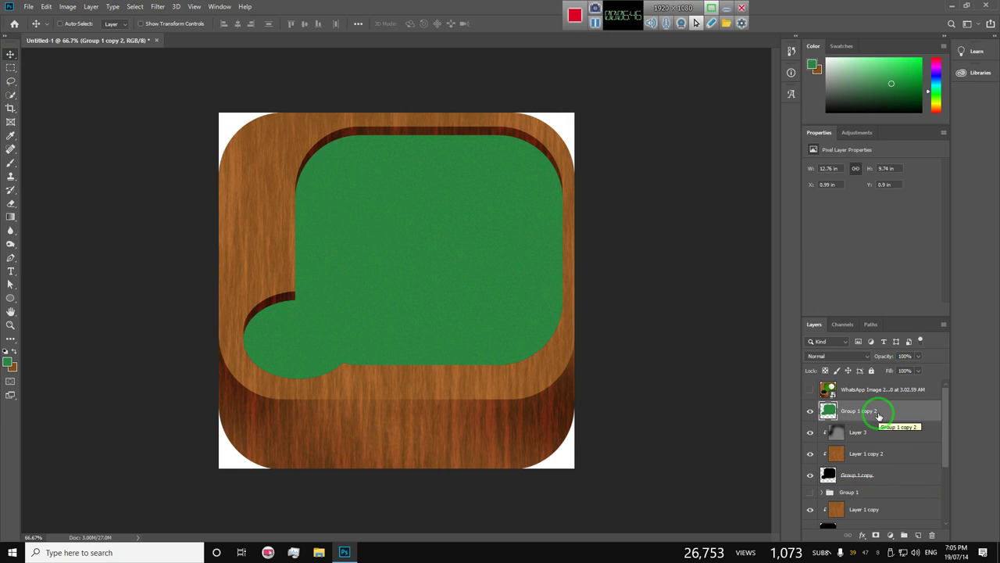
Draw Ellipse 2, a 318 × 233 px light ellipse, over the felt's lower-left corner
left_click(811, 389)
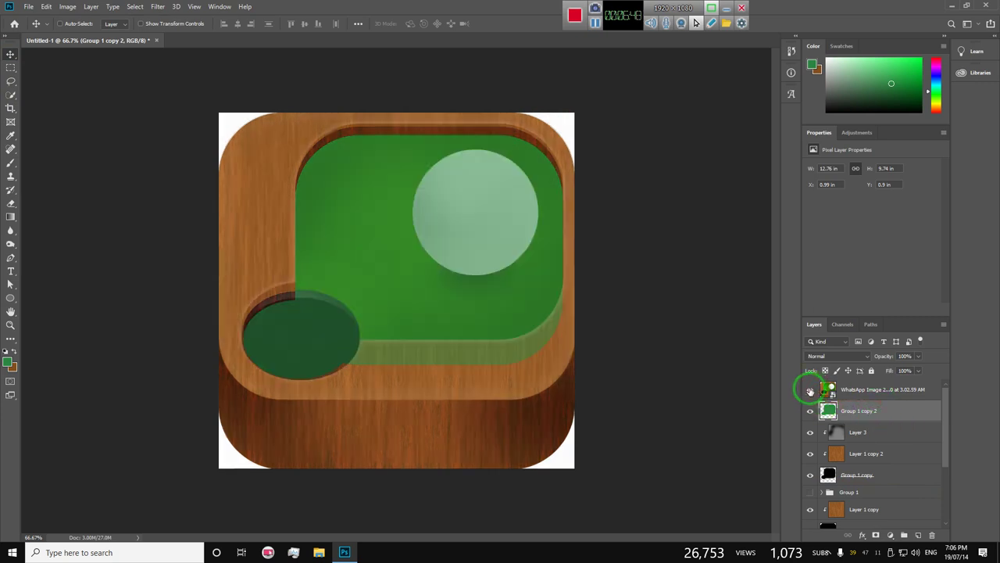
left_click(810, 390)
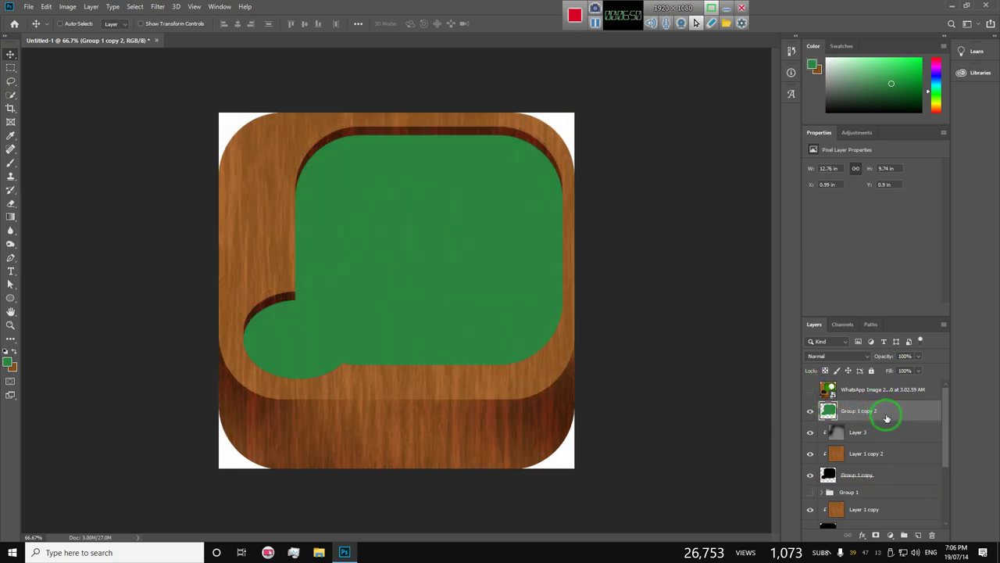
left_click(918, 536)
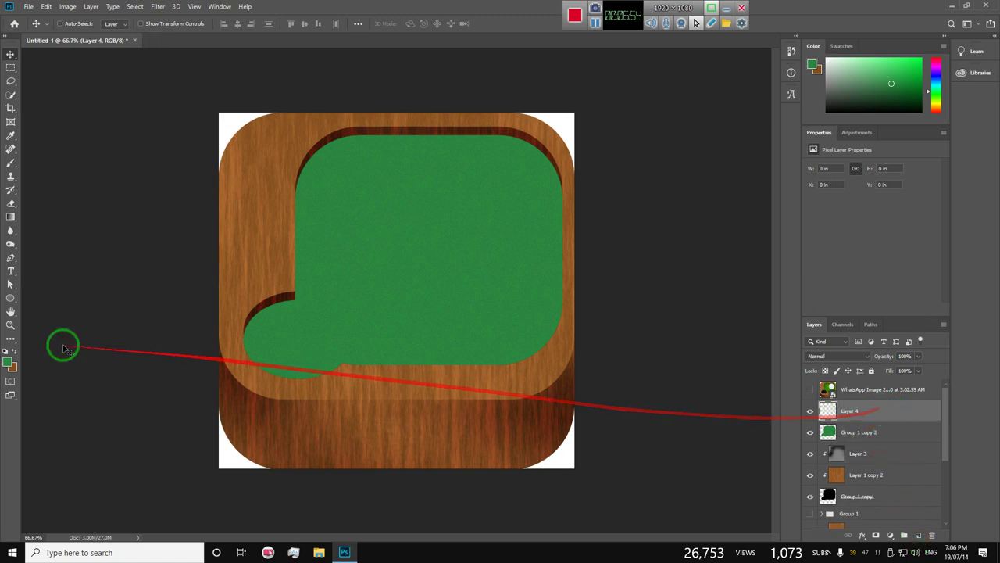
left_click(11, 299)
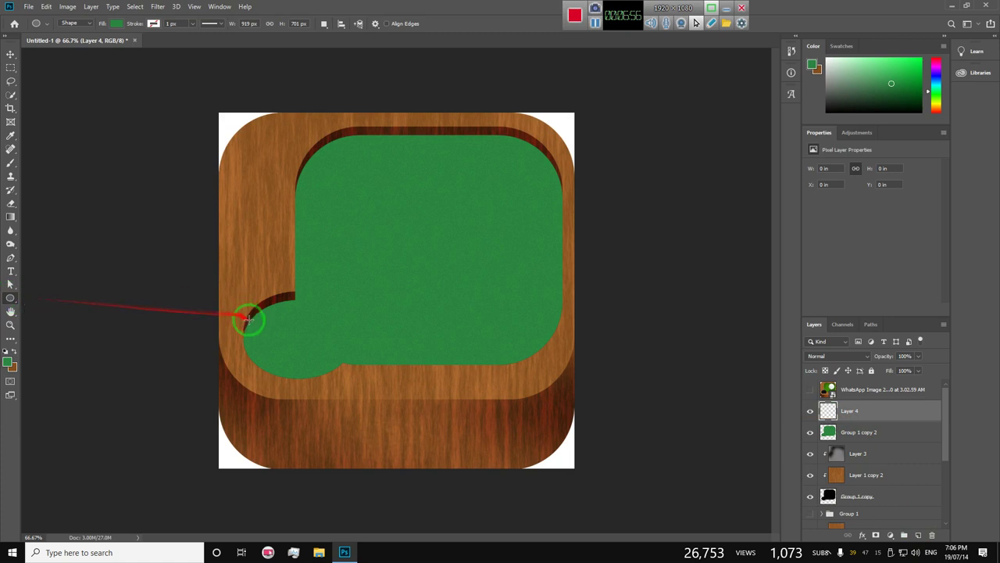
left_click_drag(239, 300, 349, 383)
left_click(116, 23)
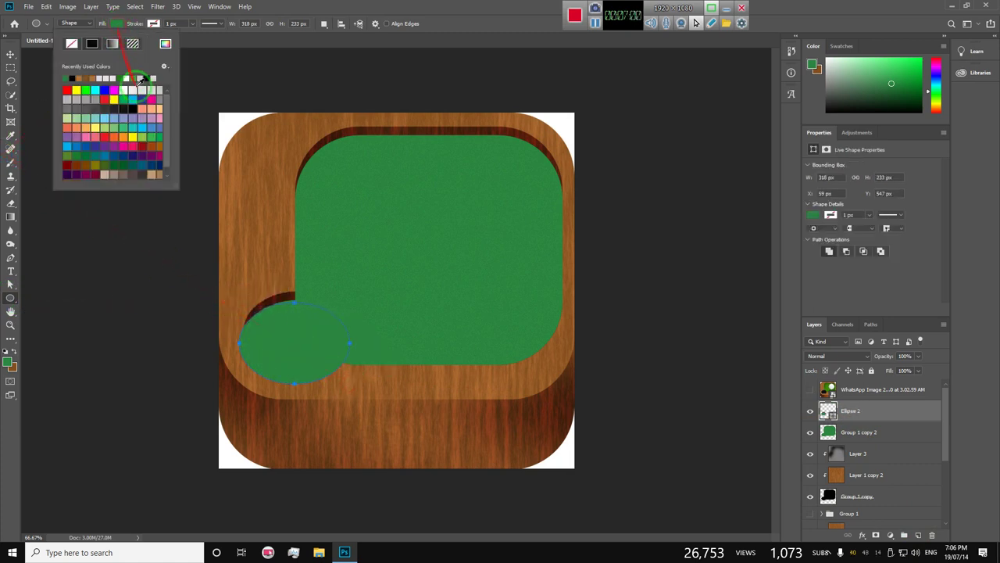
left_click(154, 86)
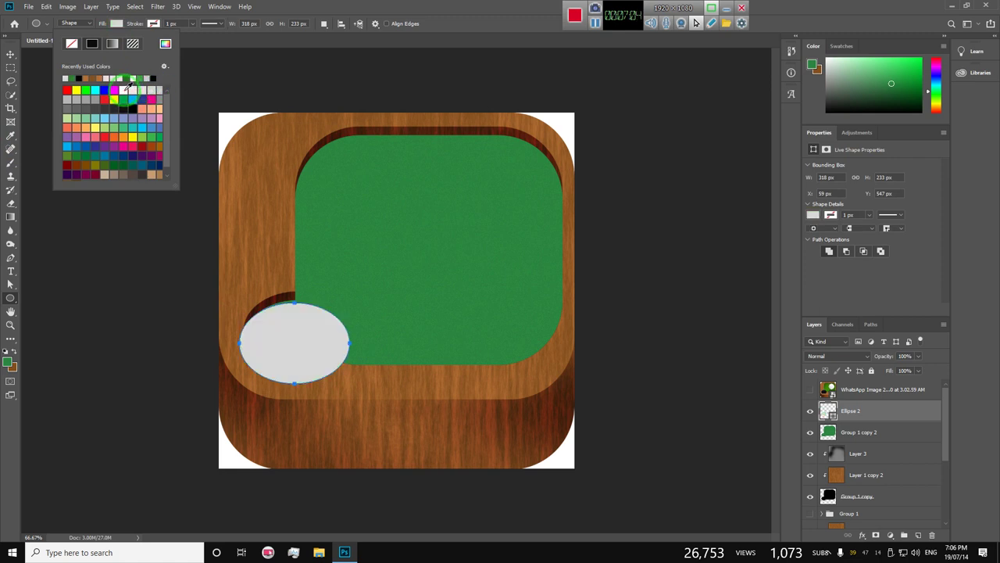
left_click(132, 88)
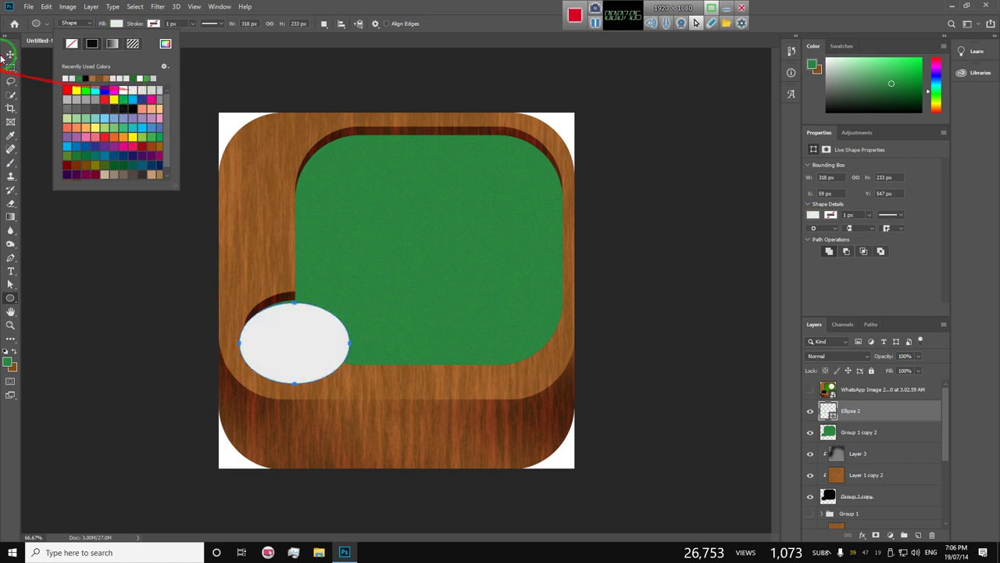
left_click(11, 53)
left_click_drag(275, 334, 280, 325)
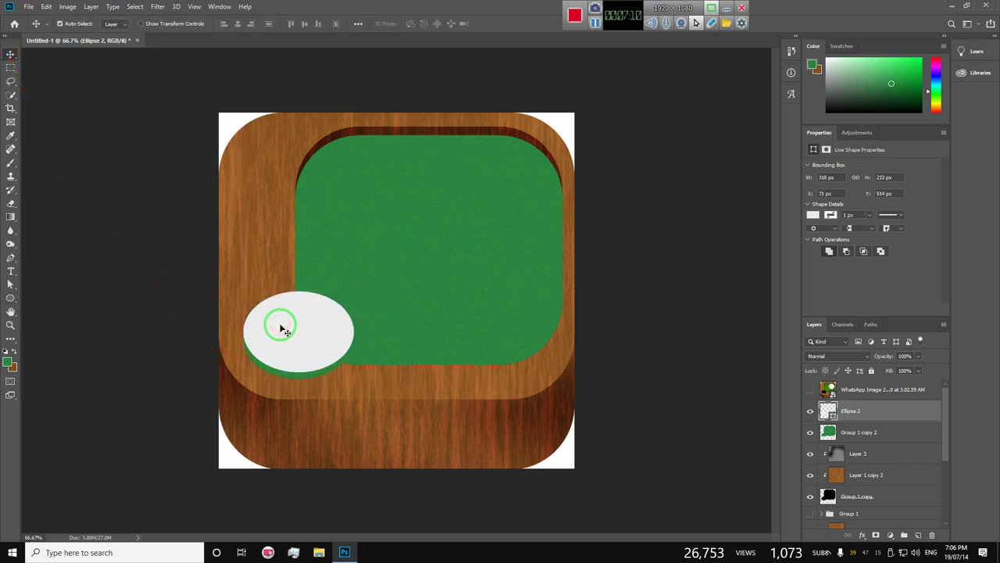
Free-transform Ellipse 2, moving and stretching it over the felt's lower-left edge
key("ctrl+t")
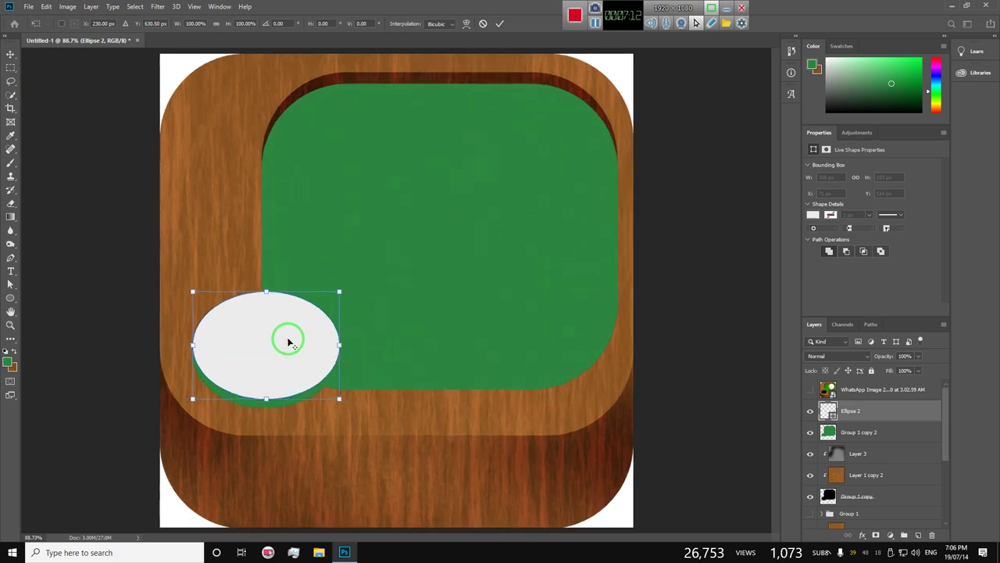
scroll(289, 339, "up", 2)
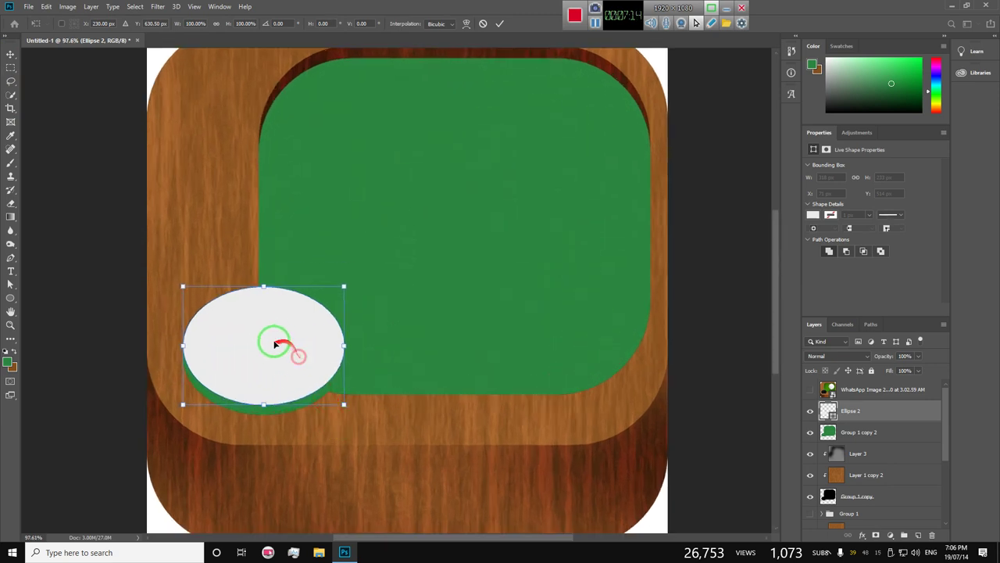
scroll(250, 340, "up", 1)
left_click_drag(234, 328, 248, 319)
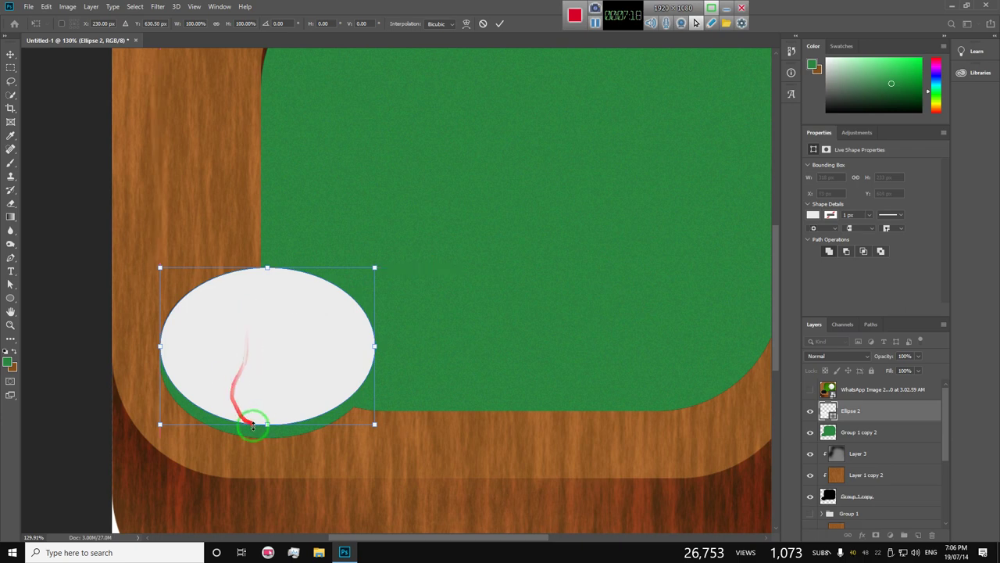
left_click_drag(267, 425, 267, 425)
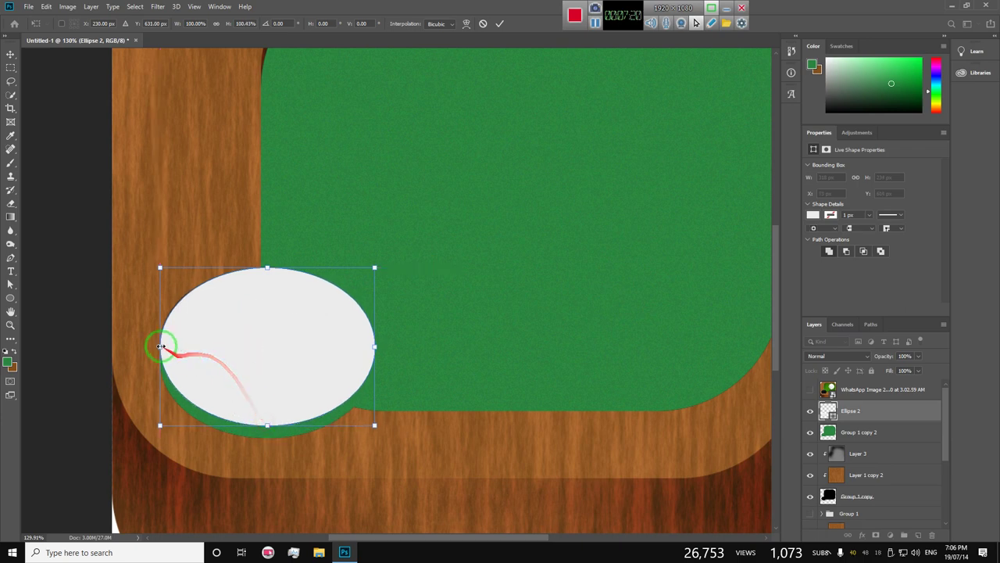
mouse_move(160, 348)
left_mouse_down()
mouse_move(139, 348)
mouse_move(160, 349)
left_mouse_up()
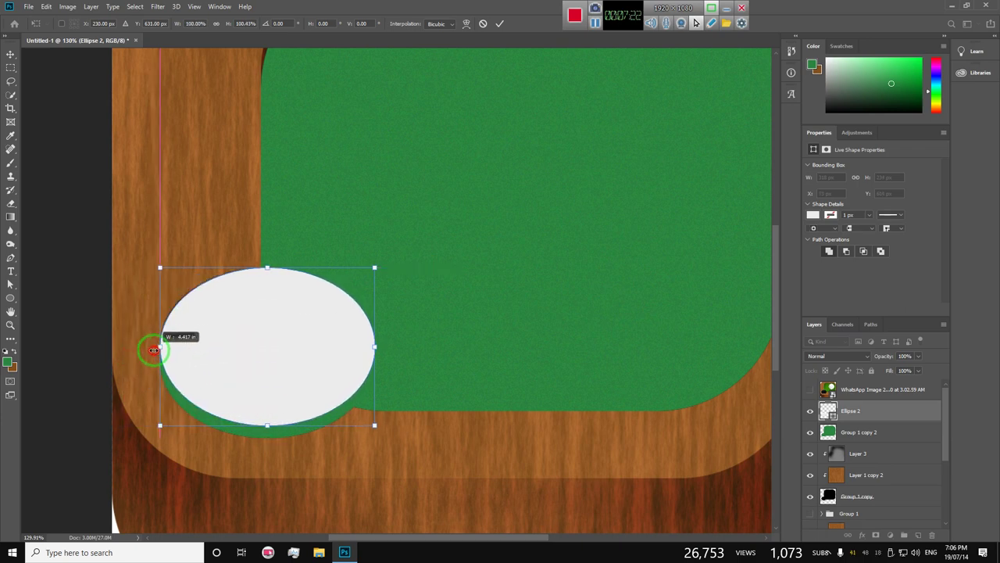
left_click_drag(374, 346, 371, 346)
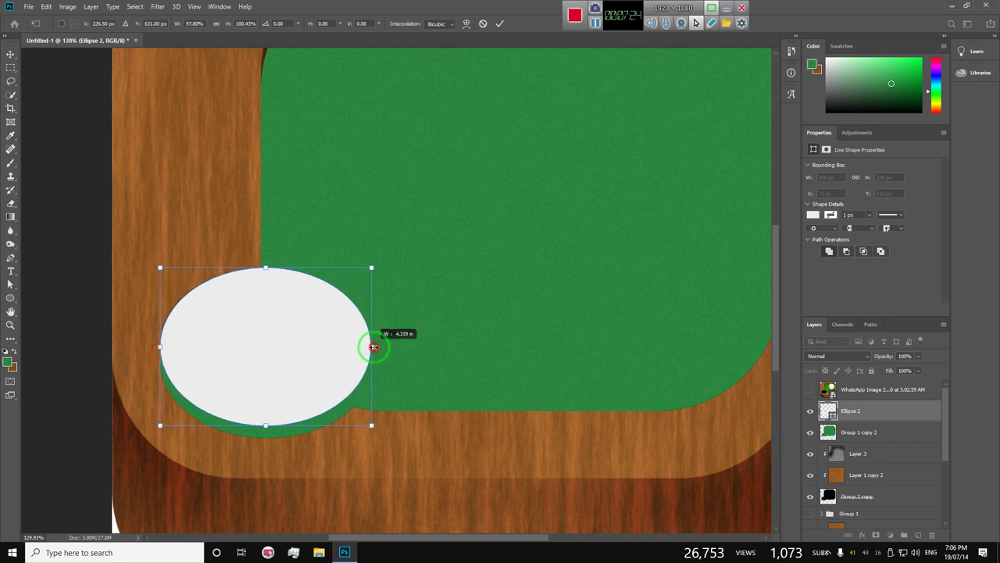
left_click_drag(296, 350, 297, 361)
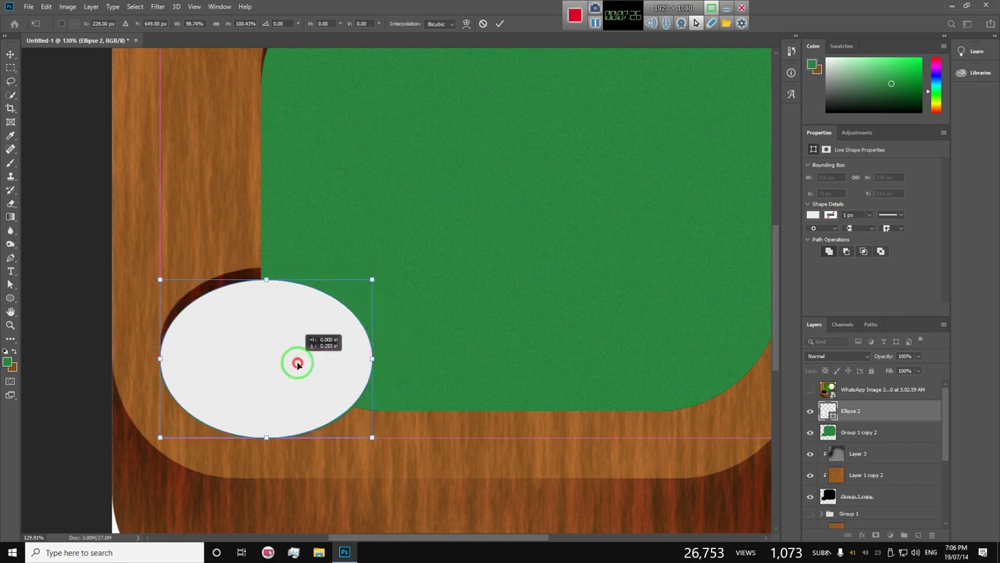
left_click_drag(372, 358, 377, 360)
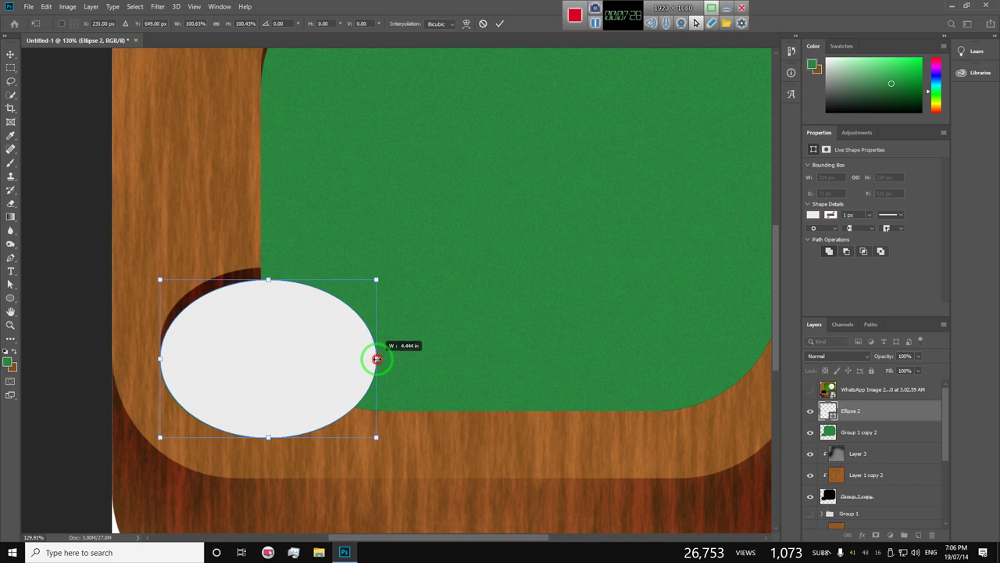
left_click_drag(261, 383, 261, 372)
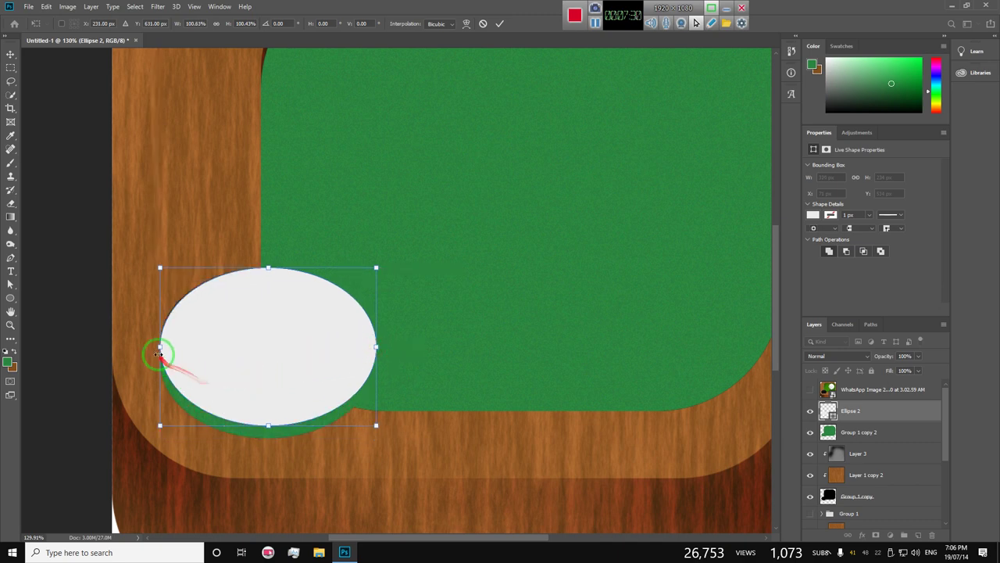
Fine-tune Ellipse 2 to 310 × 227 px at X 89, Y 515 and commit
left_click_drag(160, 347, 159, 346)
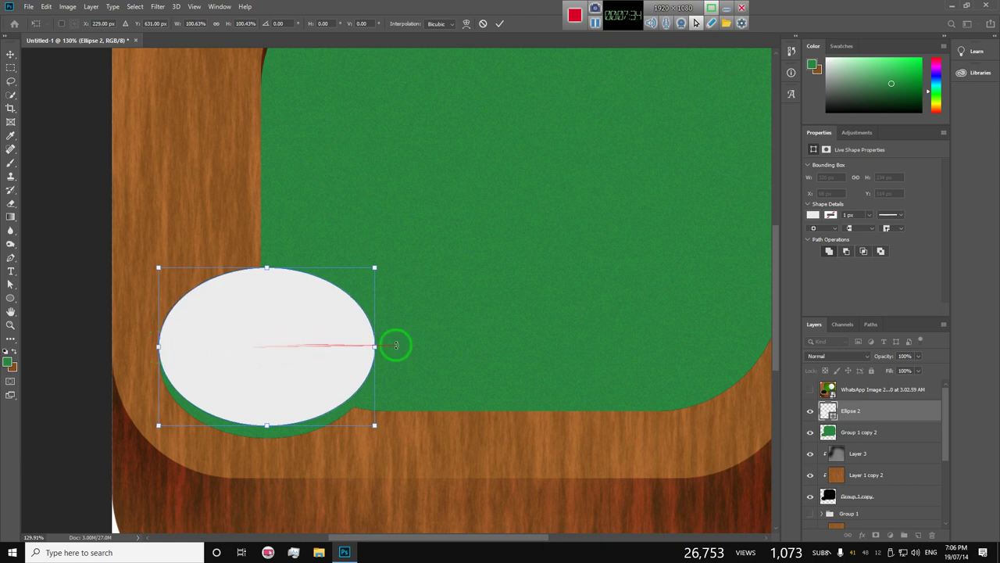
mouse_move(342, 346)
left_mouse_down()
mouse_move(325, 346)
mouse_move(357, 356)
left_mouse_up()
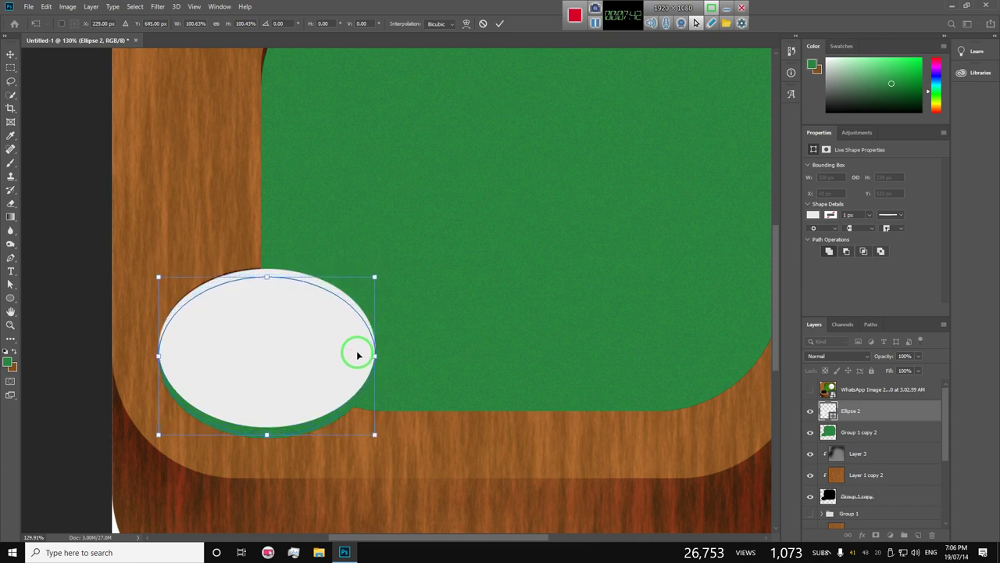
key("Down")
key("Down")
key("Down")
key("Down")
key("Down")
key("Down")
key("Down")
key("Down")
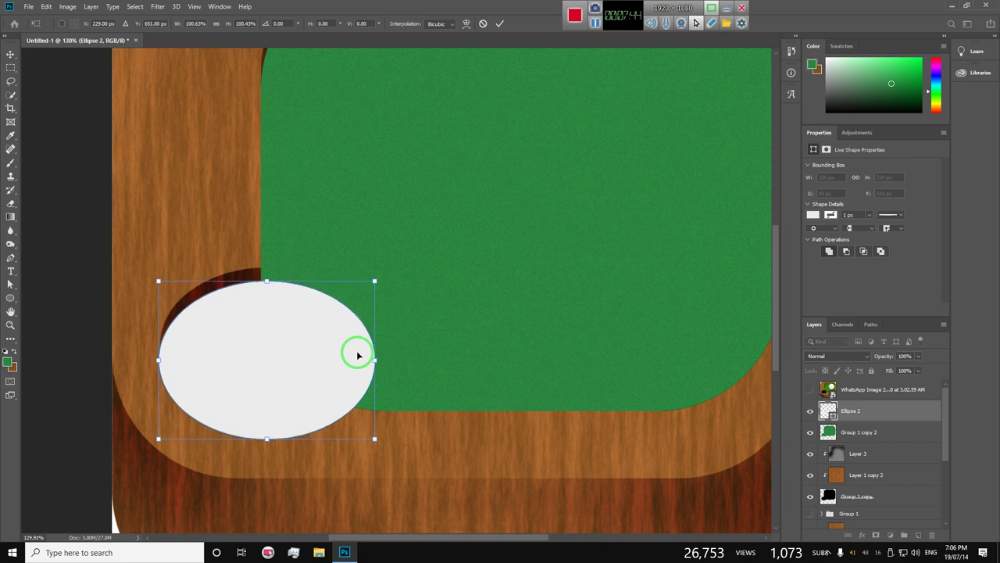
key("Up")
key("Up")
key("Up")
key("Up")
key("Up")
key("Up")
key("Up")
key("Up")
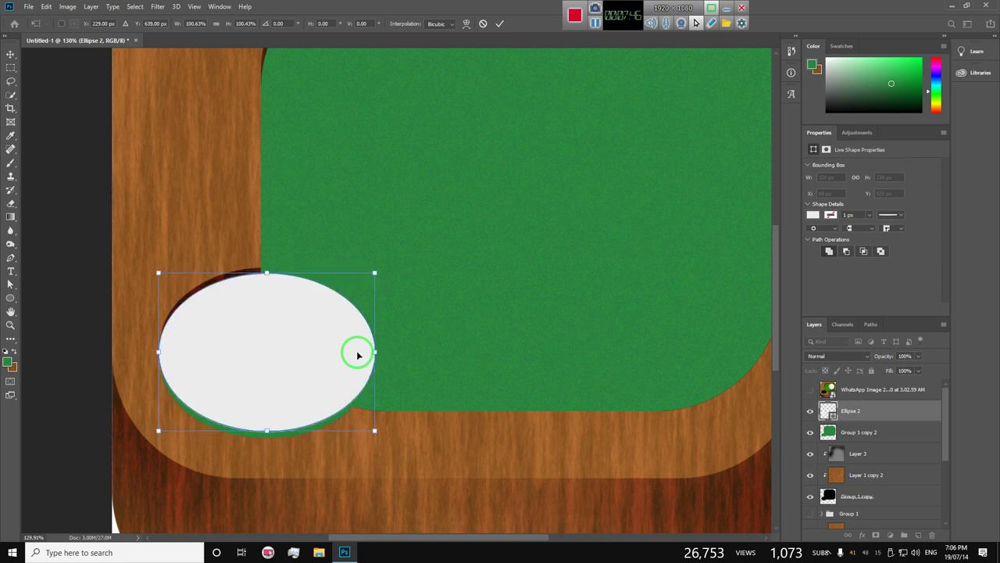
key("Up")
key("Up")
key("Up")
key("Up")
key("Up")
key("Up")
key("Up")
key("Up")
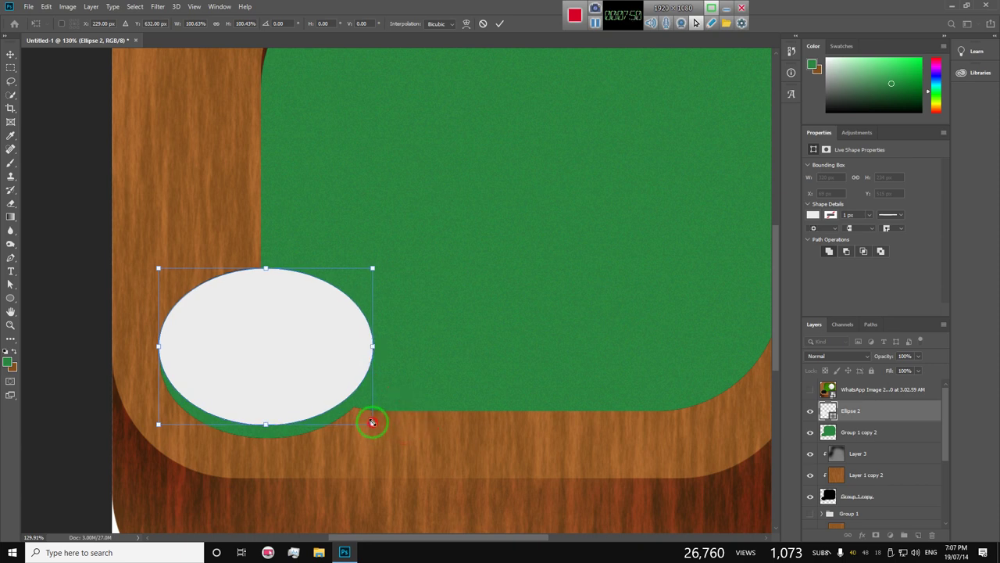
left_click_drag(375, 427, 368, 421)
double_click(275, 373)
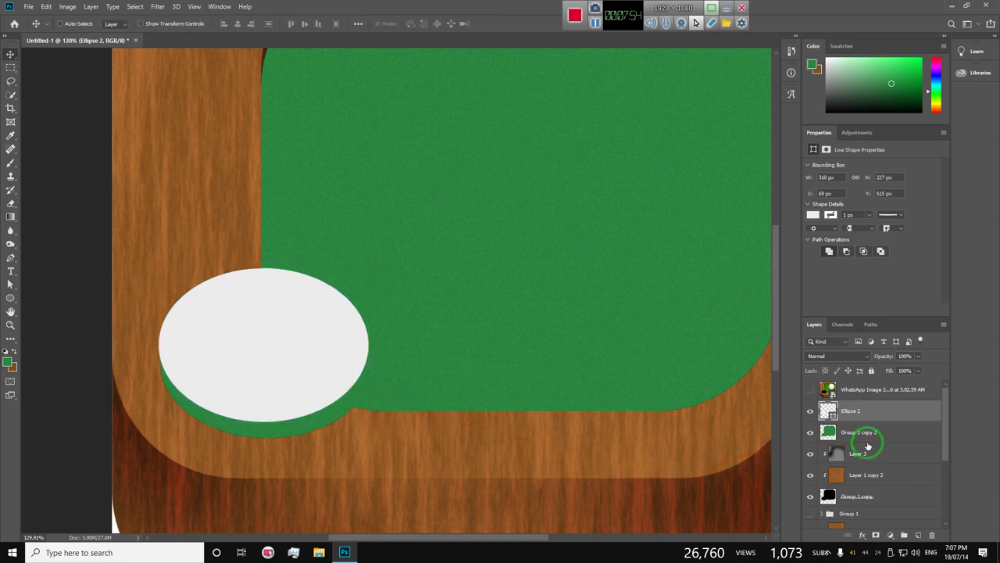
left_click(808, 413)
left_click(811, 415)
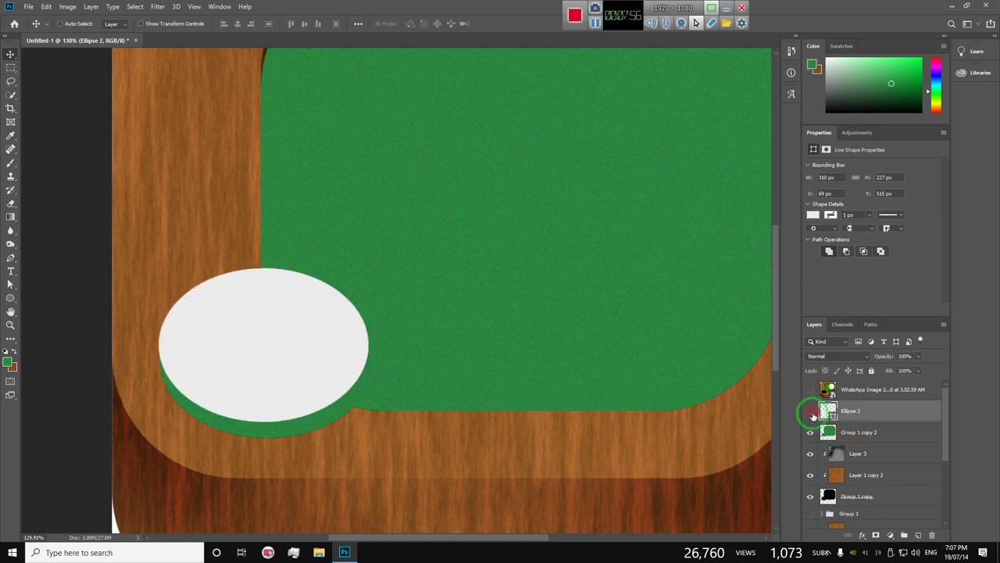
Hide Ellipse 2 and check the Group 1 copy shape layer
left_click(810, 413)
scroll(483, 328, "down", 3)
scroll(435, 251, "down", 1)
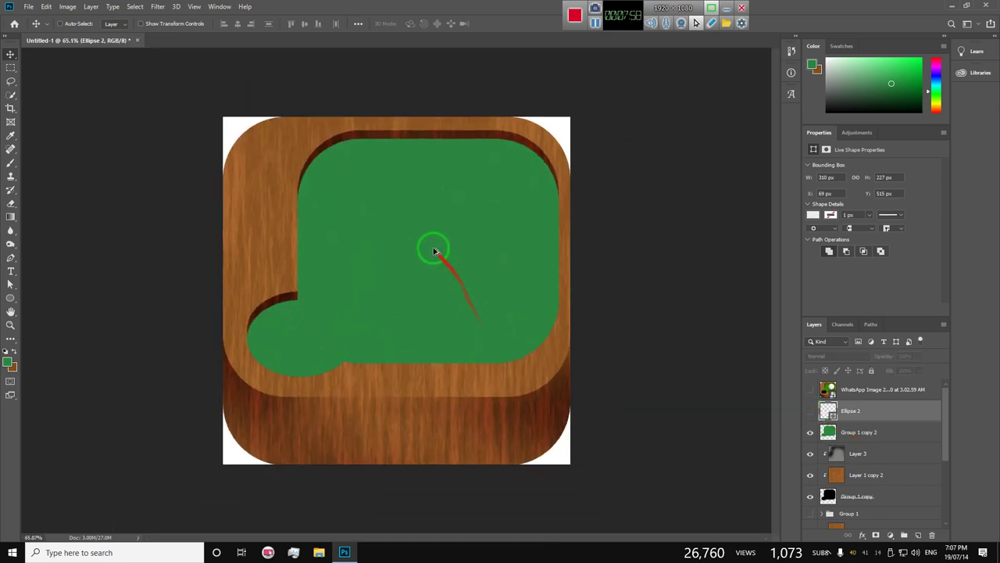
scroll(435, 251, "up", 1)
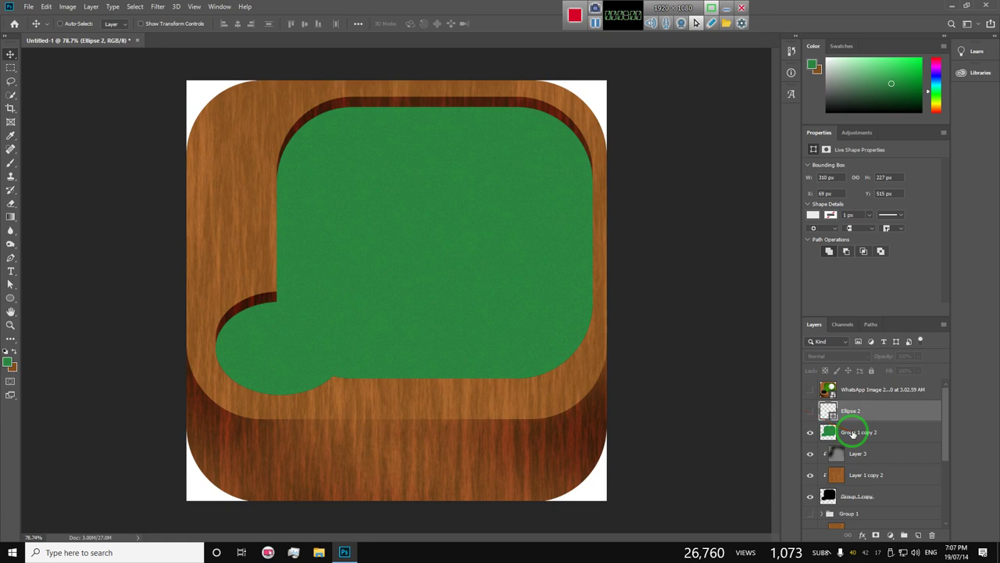
left_click(857, 434)
left_click(827, 498)
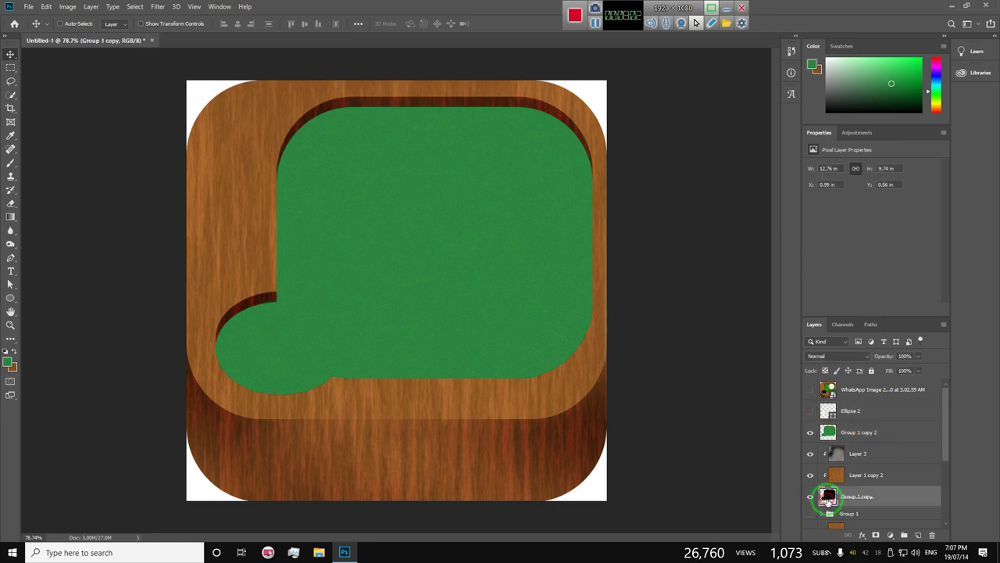
left_click(810, 497)
left_click(810, 497)
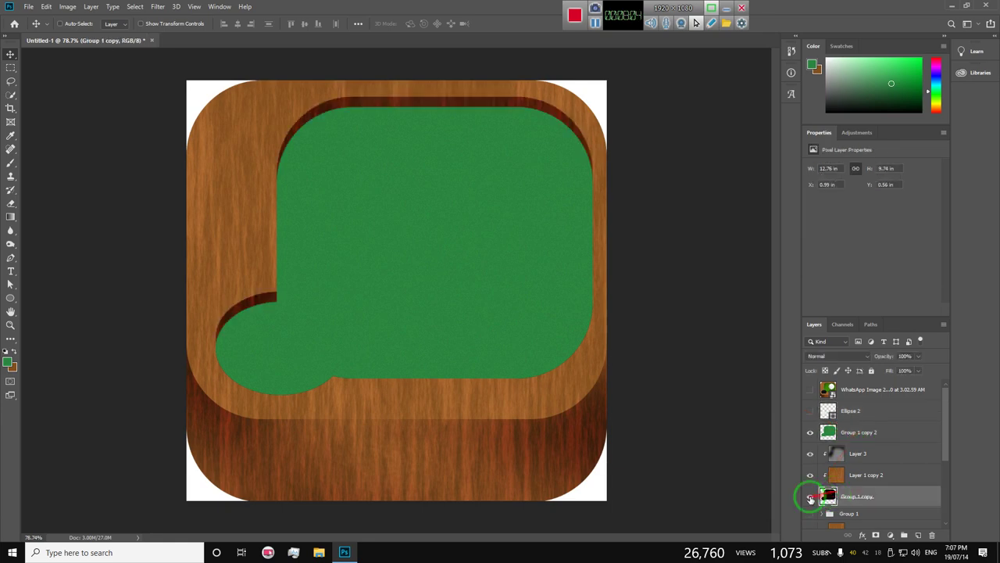
Delete the felt on Group 1 copy 2 lying outside the Group 1 copy outline
left_click(827, 499, "ctrl")
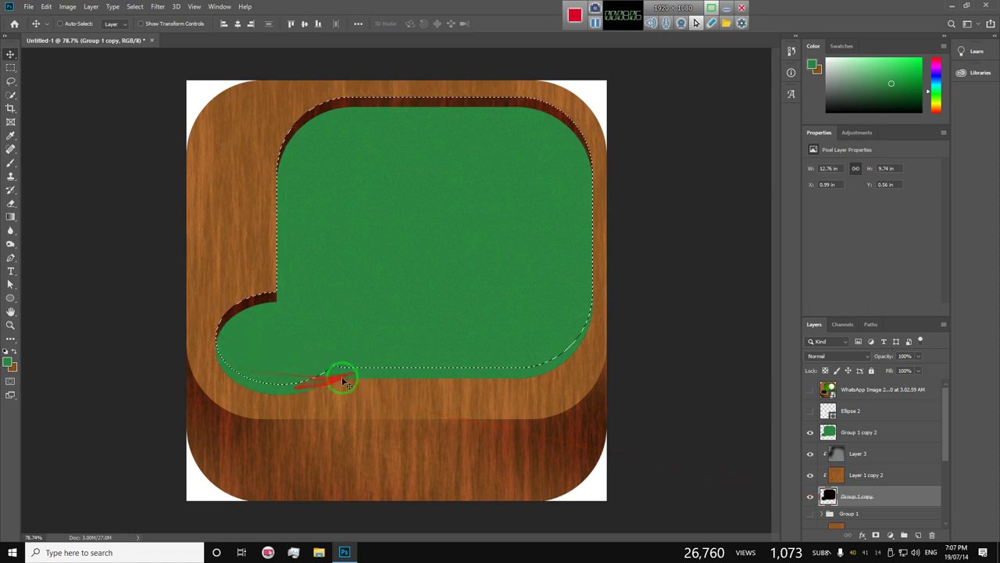
left_click(828, 435)
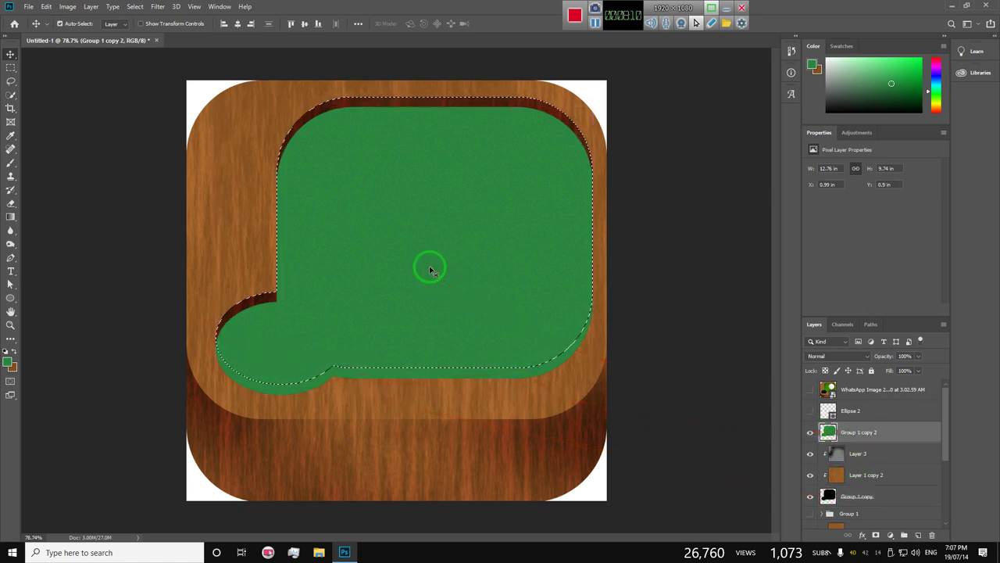
key("ctrl+shift+i")
key("Delete")
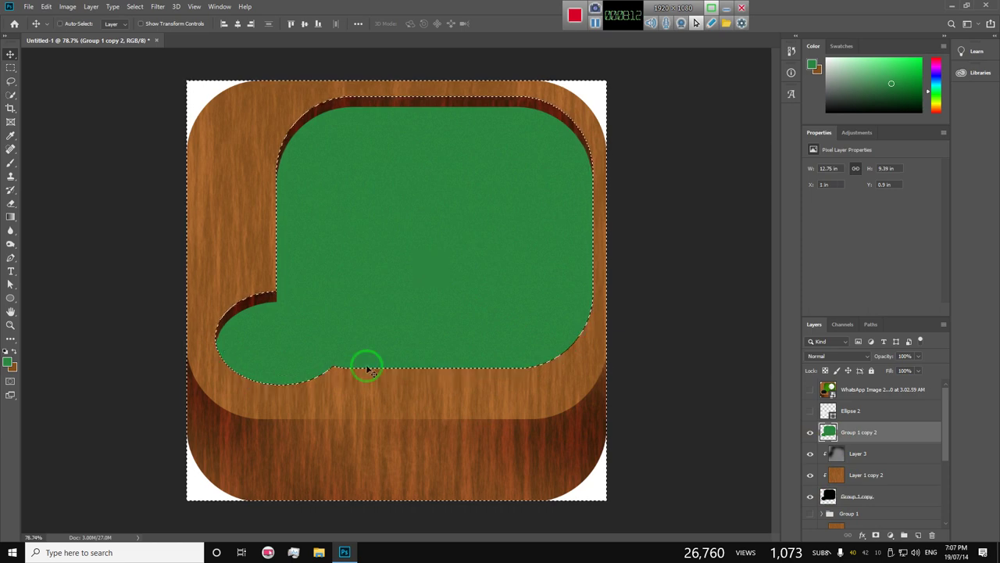
key("ctrl+d")
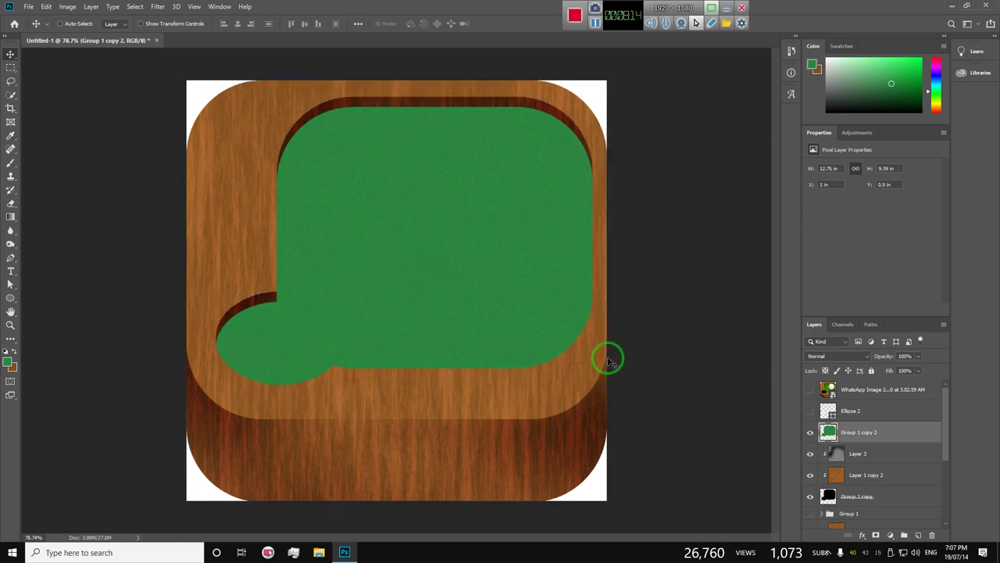
Show Ellipse 2 again, shift it down slightly, and dismiss the could-not-complete error
left_click(810, 411)
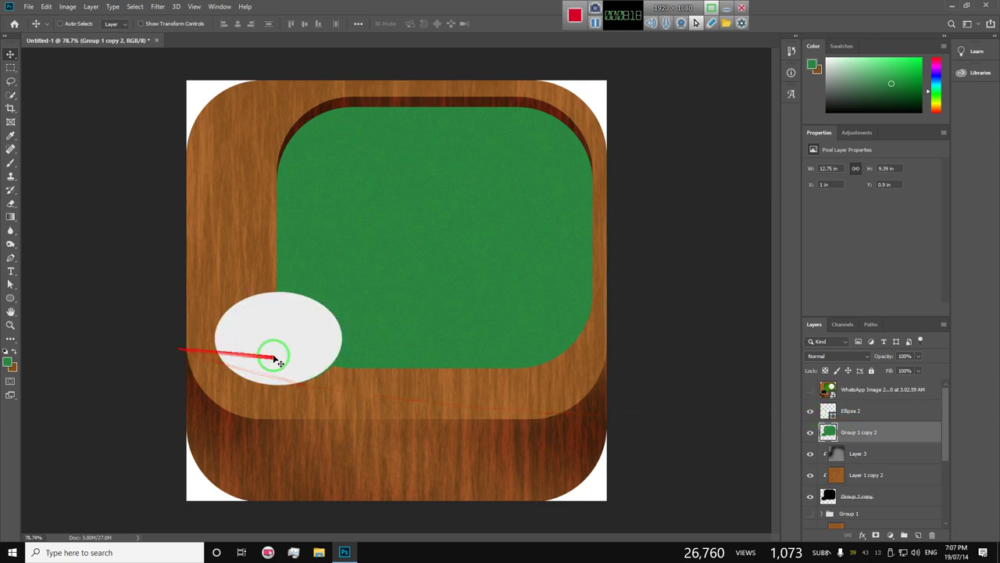
left_click(848, 414)
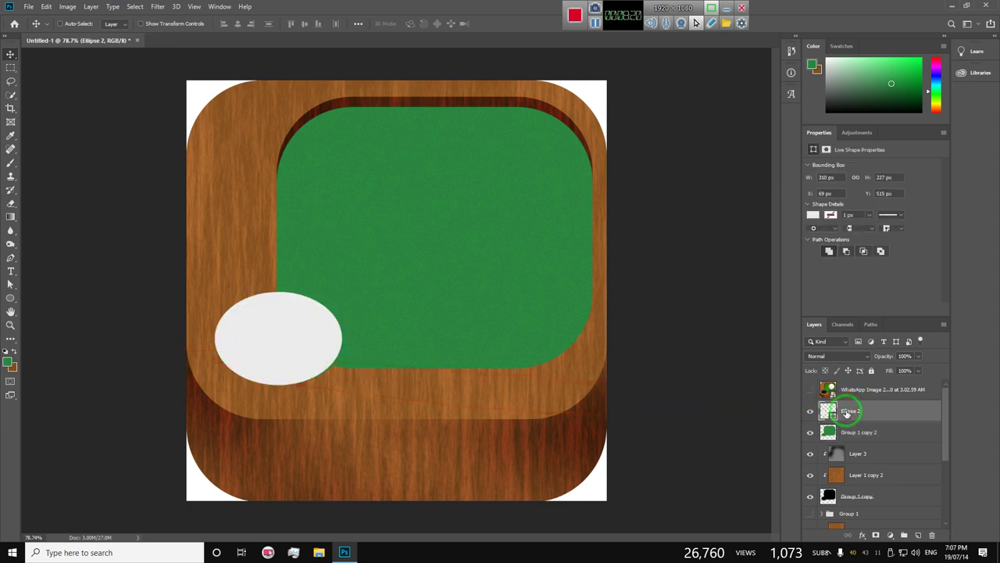
left_click_drag(847, 414, 828, 498)
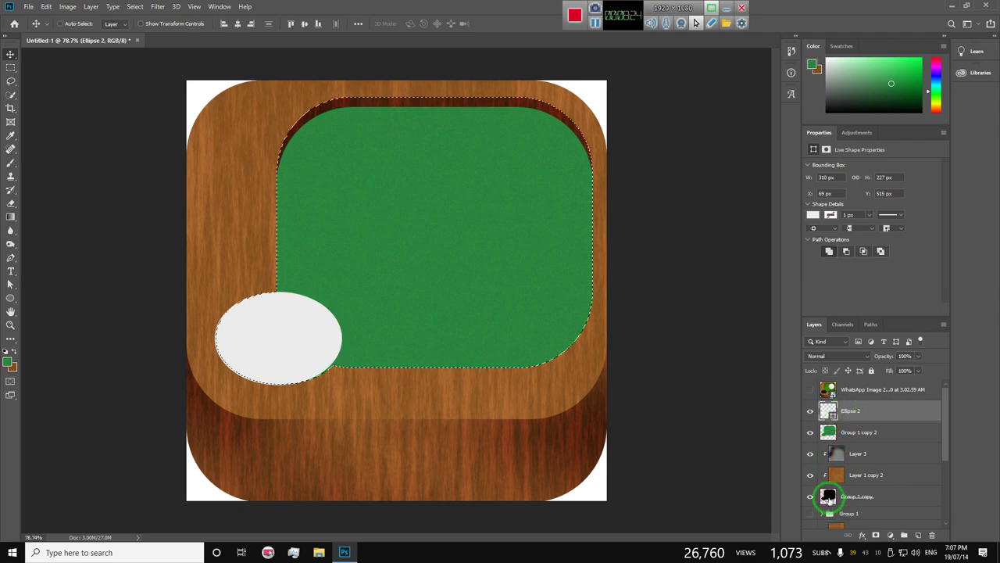
left_click_drag(828, 497, 13, 53)
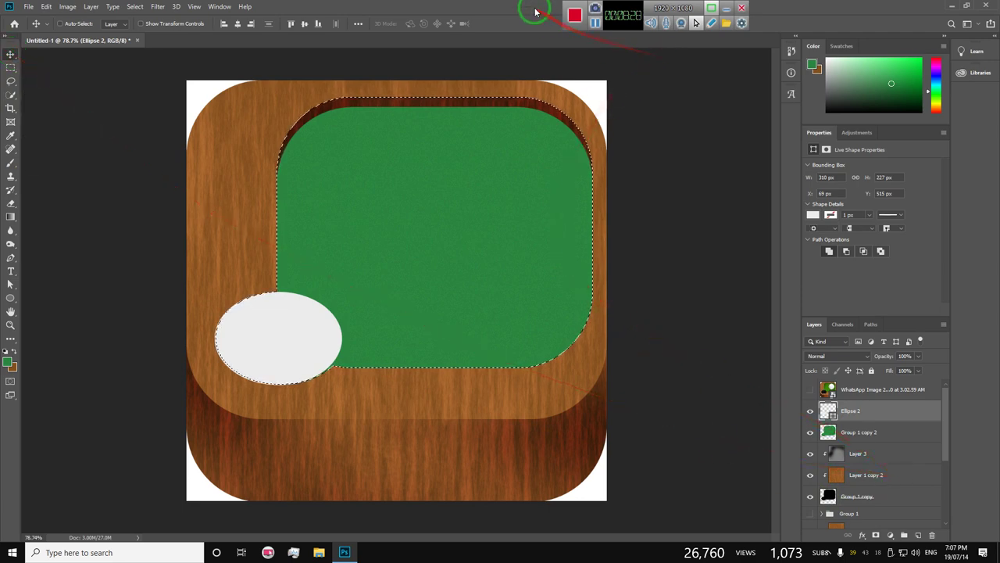
key("ctrl+d")
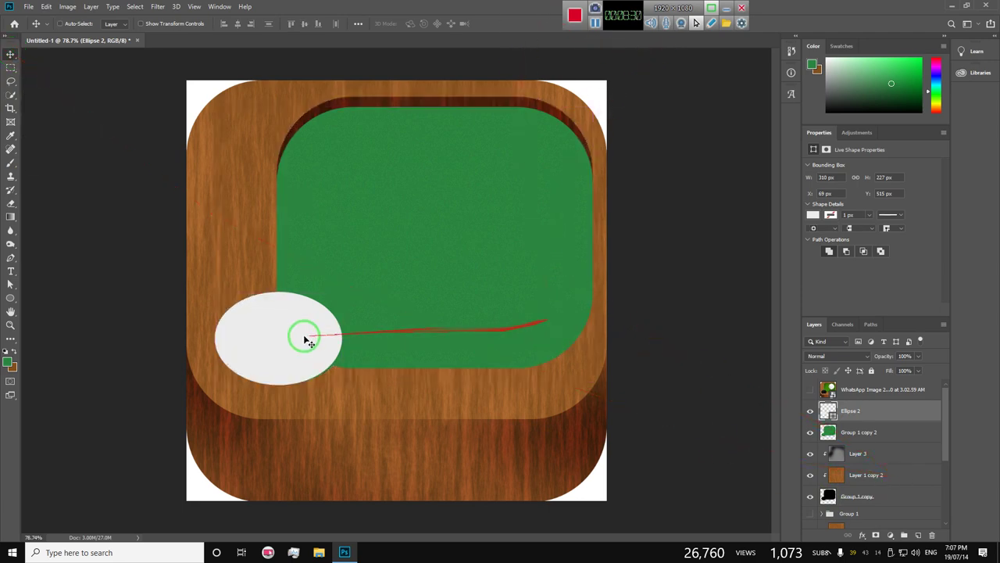
left_click_drag(269, 328, 272, 342)
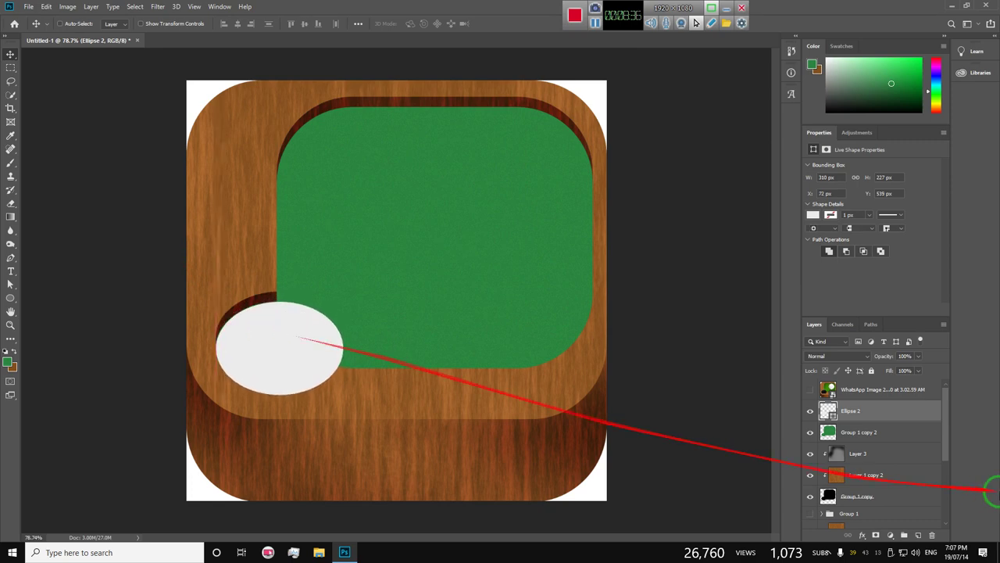
left_click(827, 495, "ctrl")
left_click(363, 370)
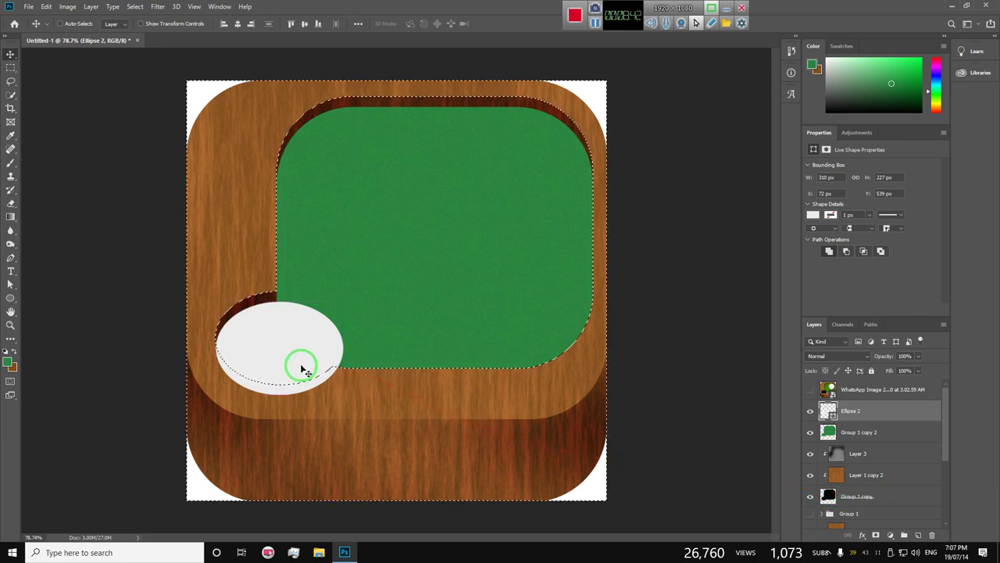
left_click(485, 206)
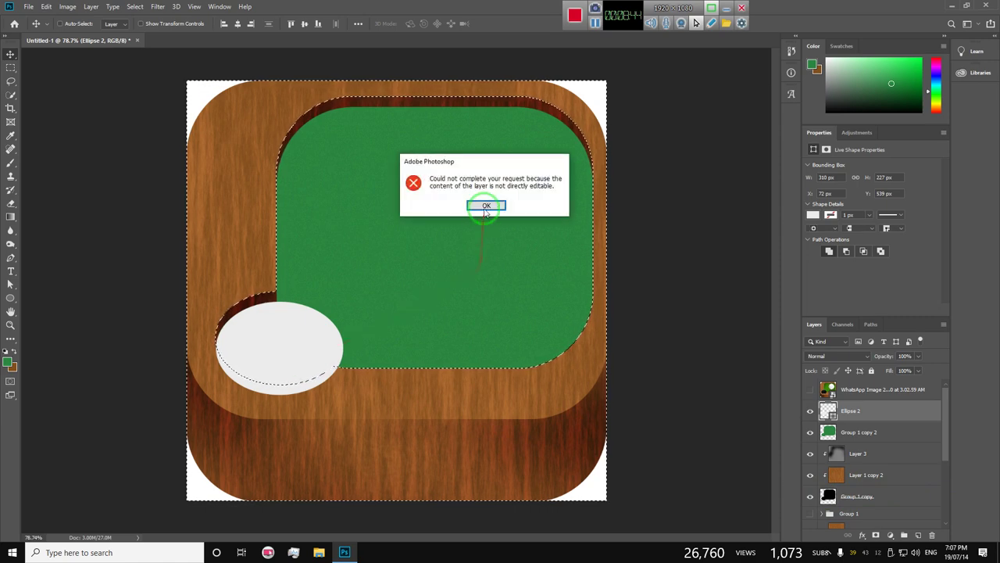
left_click(855, 410)
Duplicate Ellipse 2 as Ellipse 2 copy and select the copy
right_click(856, 410)
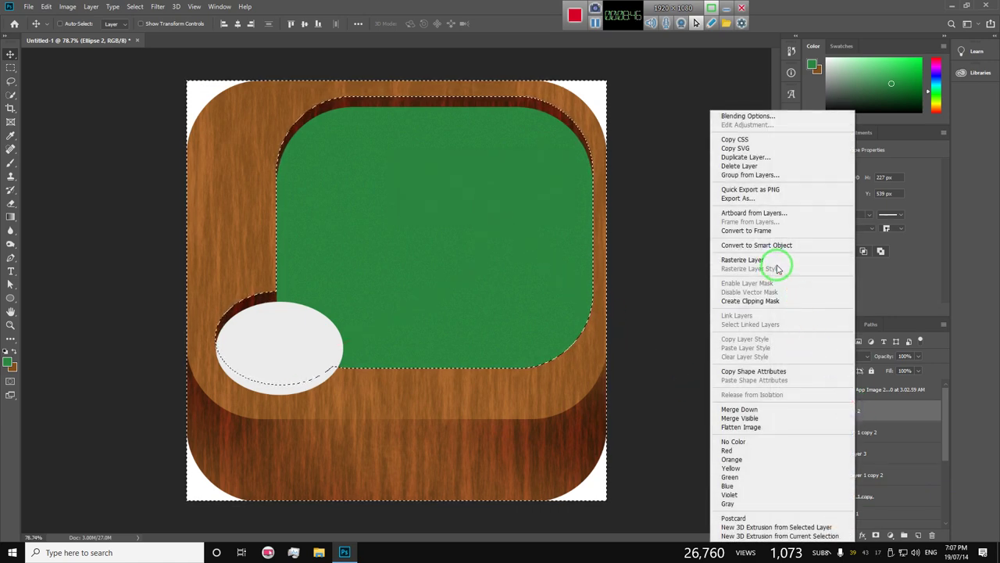
left_click(4, 36)
left_click(290, 357)
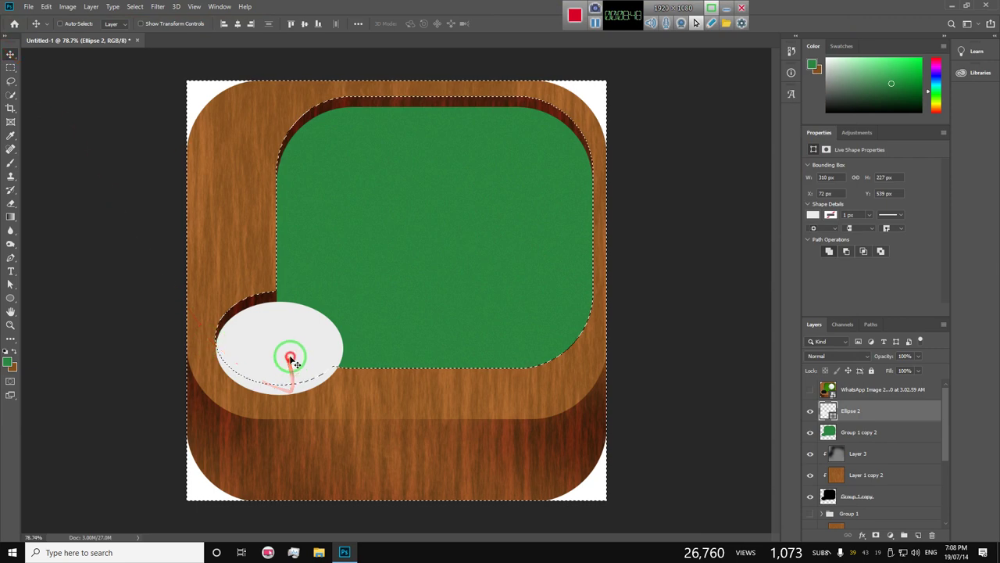
left_click(865, 415)
key("ctrl+j")
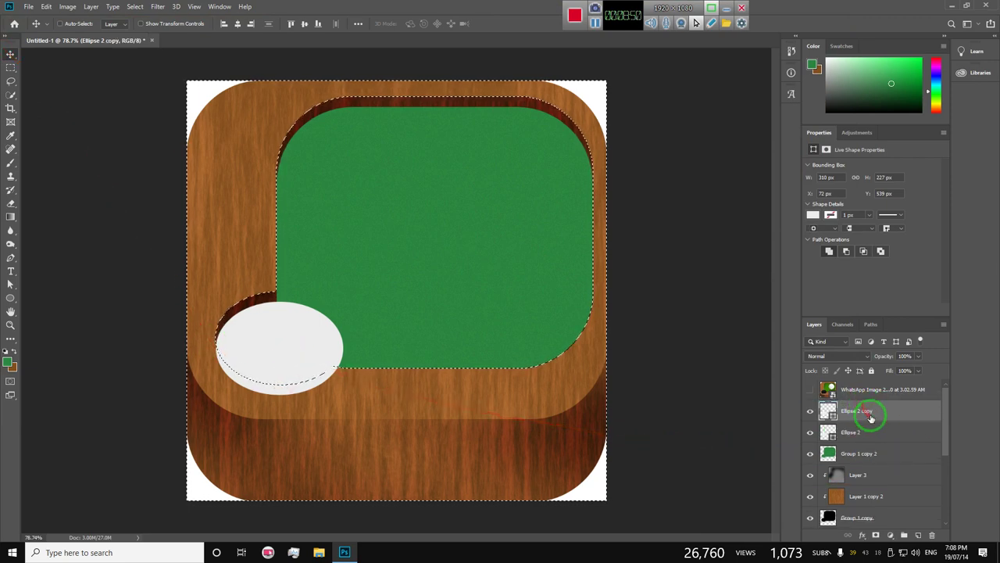
left_click(878, 433)
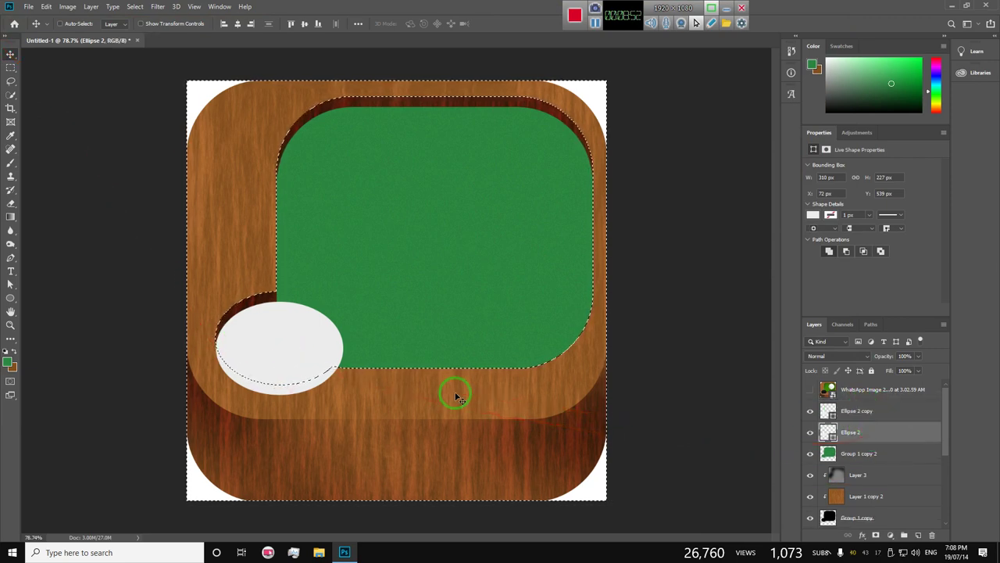
left_click(887, 411)
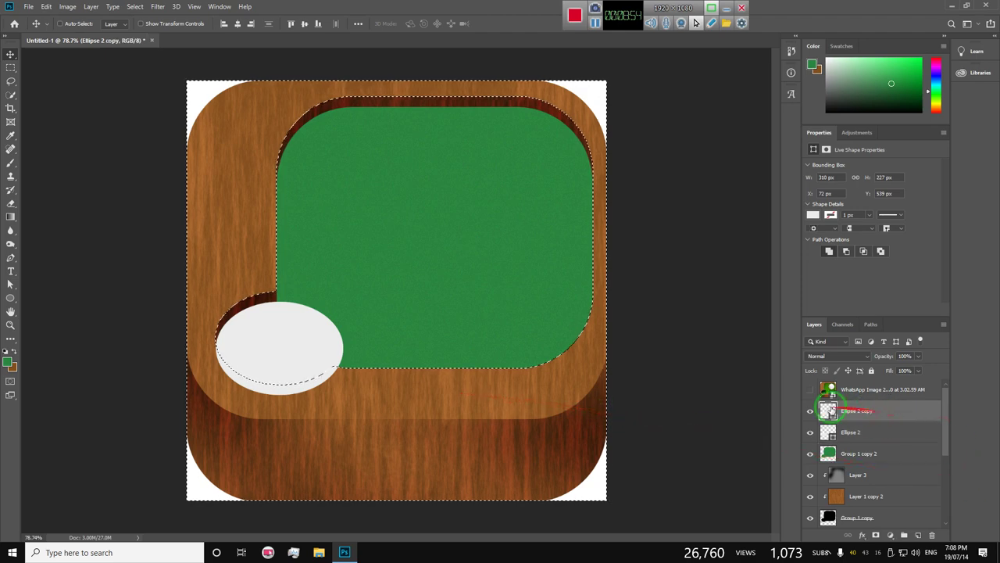
Fill Ellipse 2 copy with black and shift it slightly down, leaving a white rim
key("u")
left_click(116, 23)
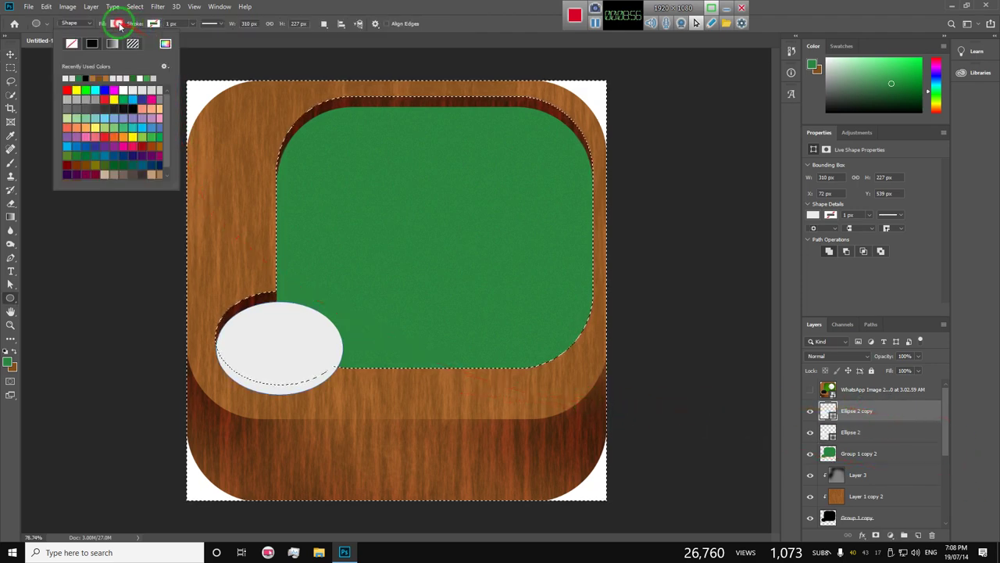
left_click(84, 77)
left_click(11, 53)
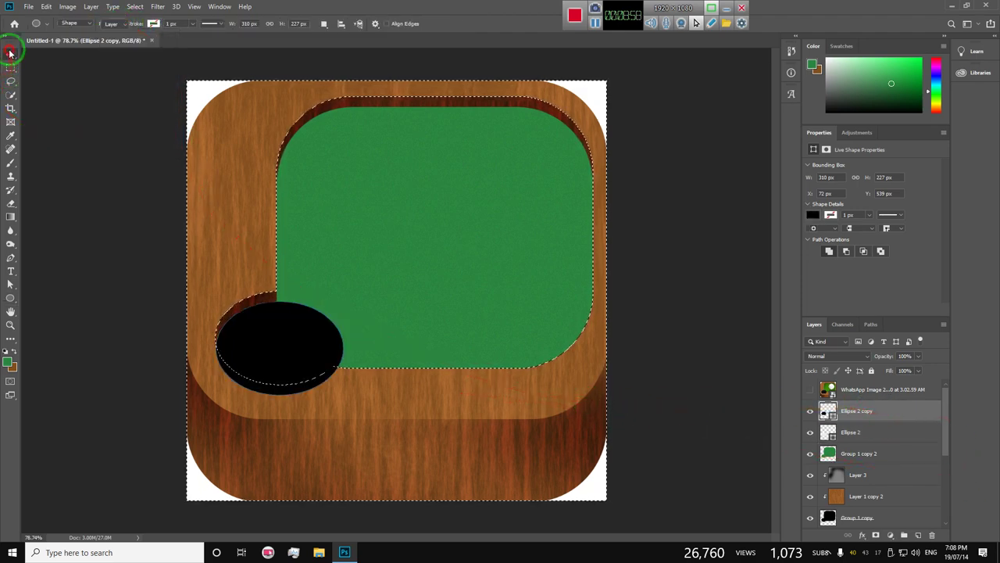
left_click_drag(282, 328, 283, 334)
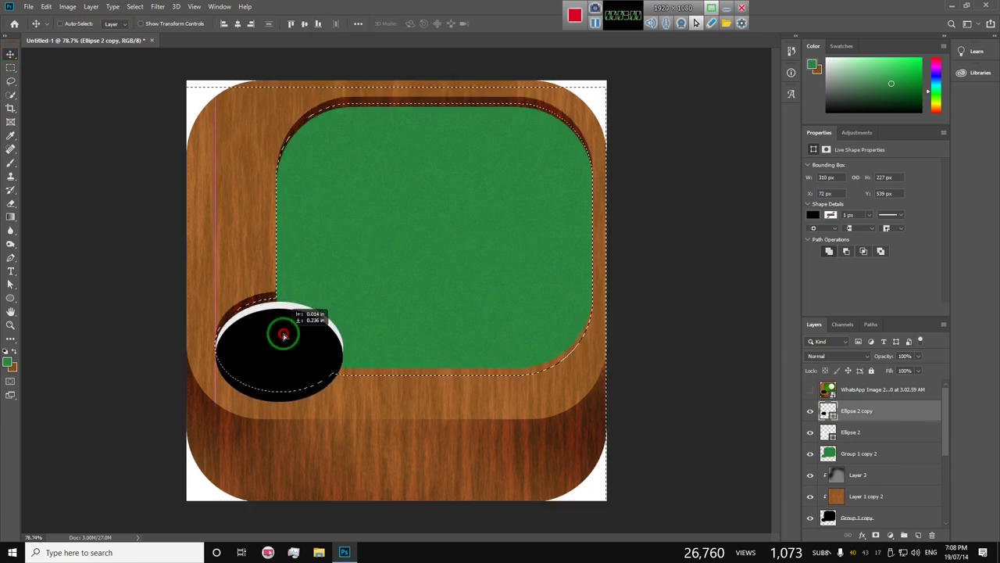
left_click_drag(283, 335, 283, 332)
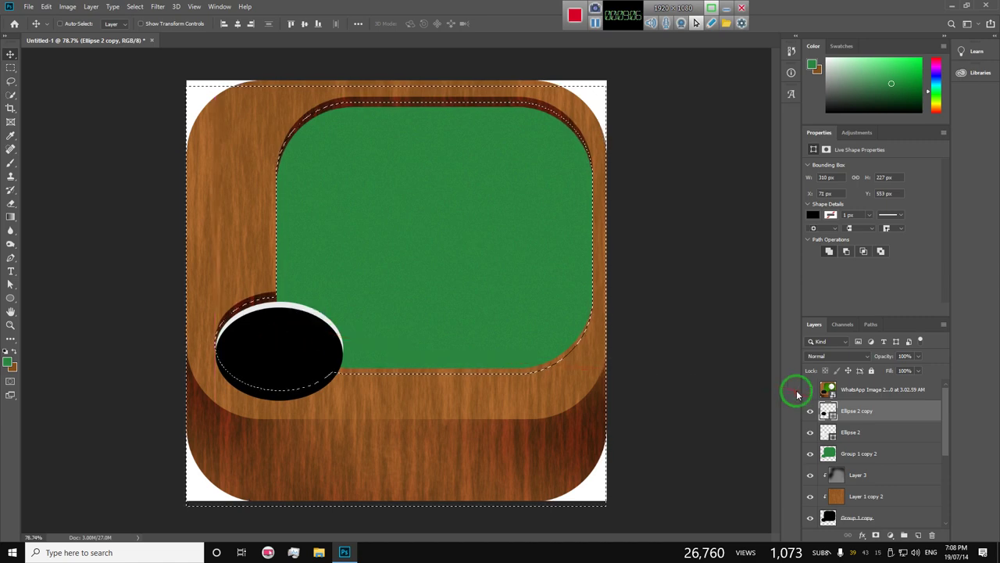
Rasterize both the white Ellipse 2 and black Ellipse 2 copy layers
left_click(874, 434)
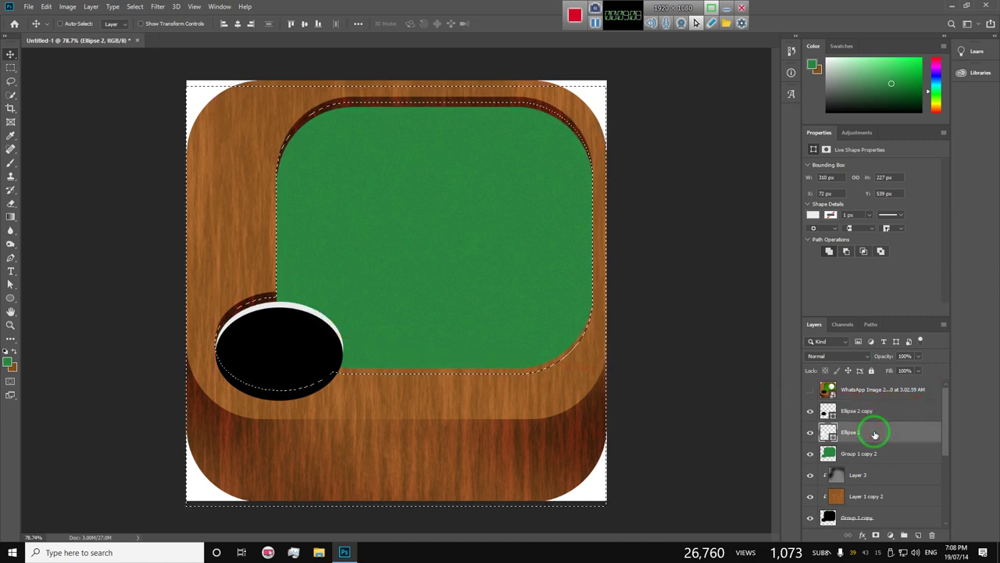
right_click(874, 432)
left_click(774, 261)
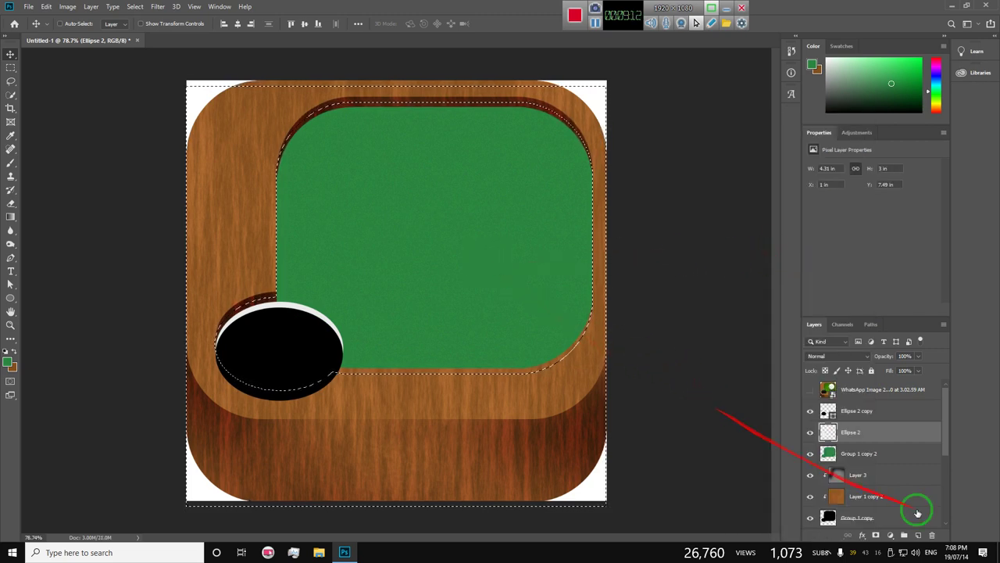
left_click(883, 411)
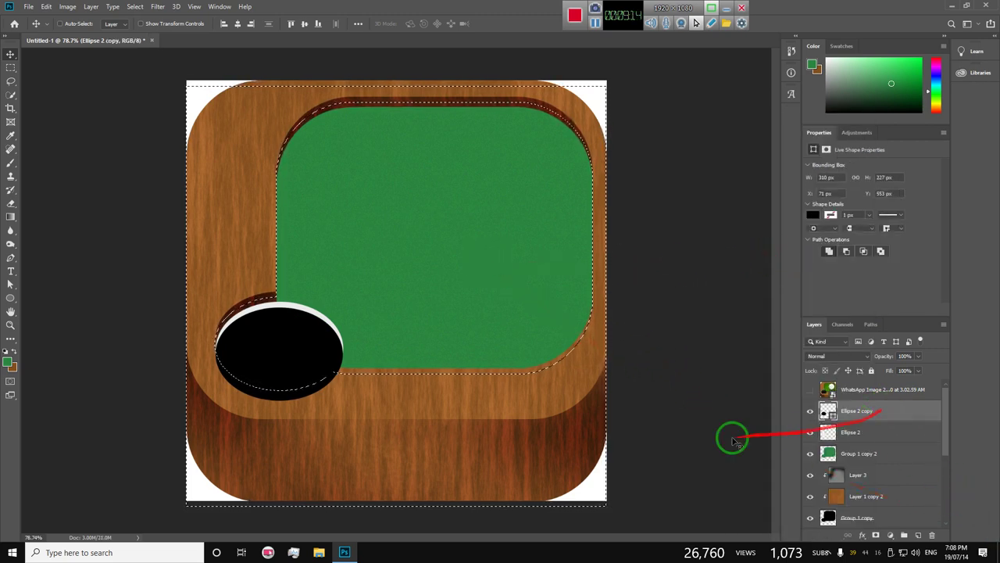
left_click_drag(883, 411, 428, 376)
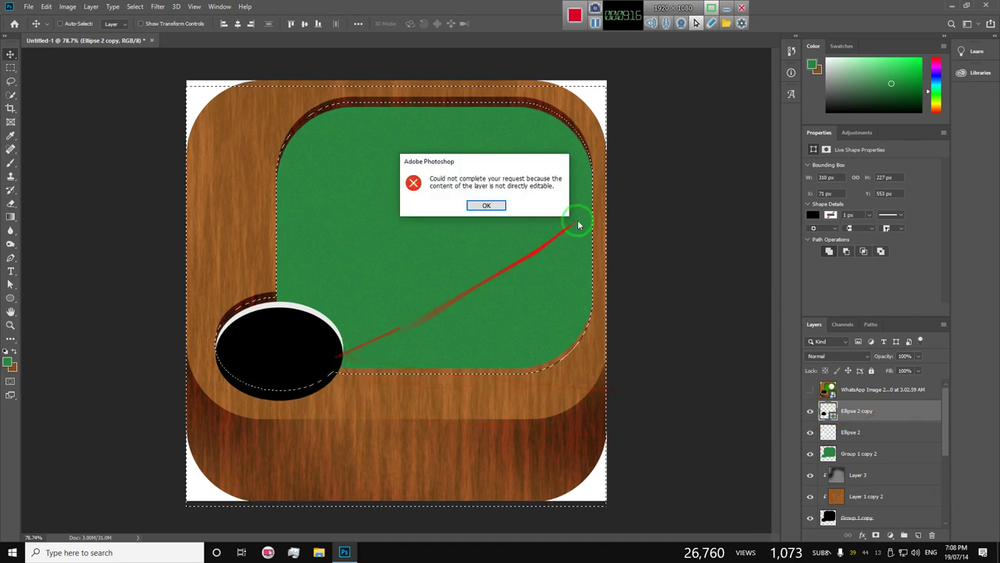
left_click(487, 204)
right_click(864, 411)
left_click(744, 259)
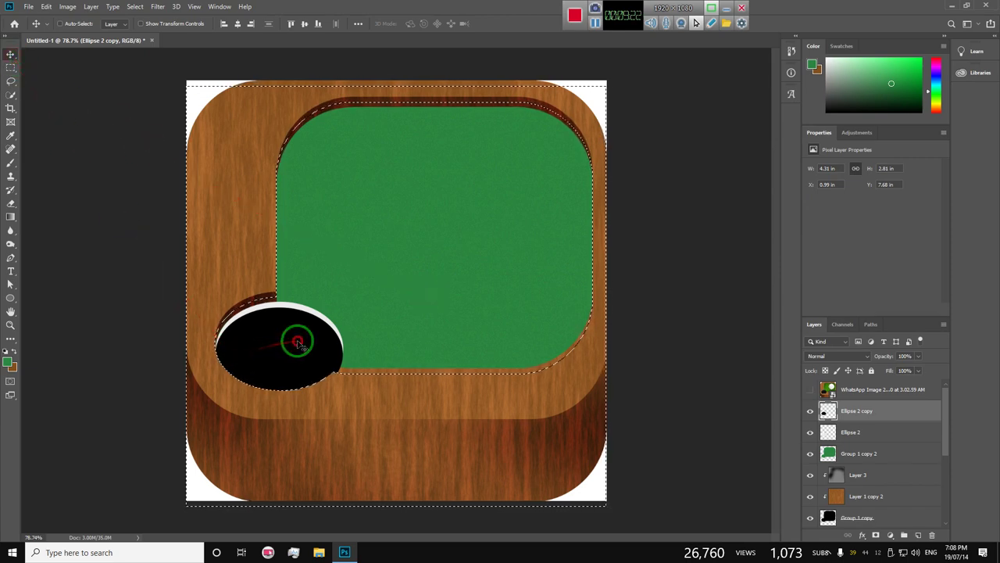
Clear the leftover selection, undo one change, and inspect the black hole
scroll(300, 344, "down", 3)
scroll(300, 342, "up", 2)
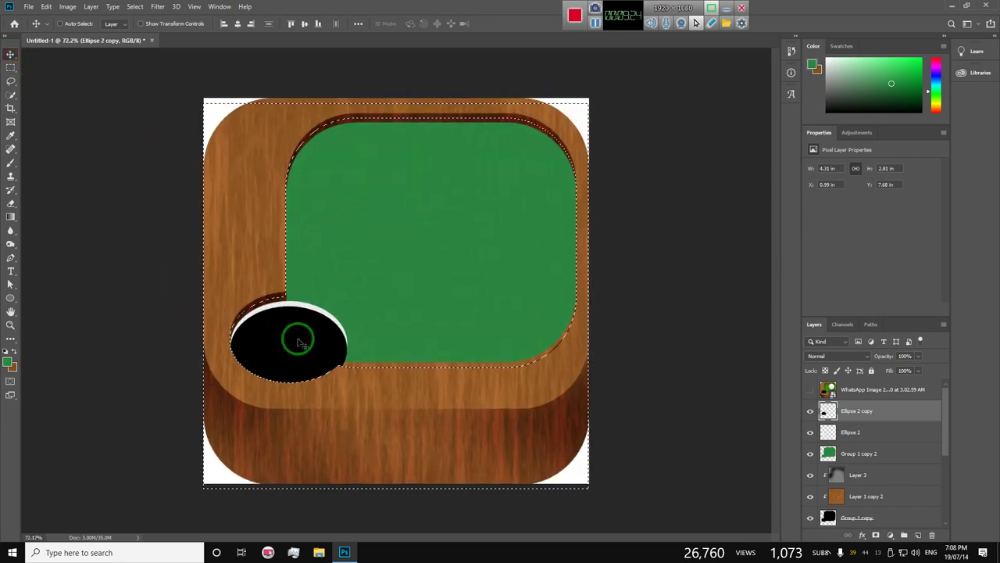
key("ctrl+d")
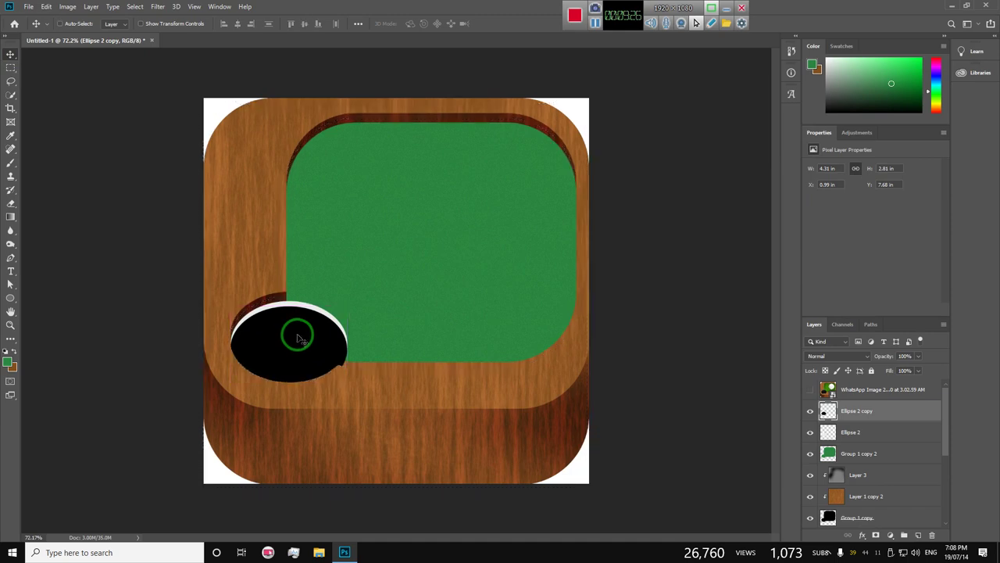
scroll(294, 309, "down", 2)
scroll(293, 309, "up", 1)
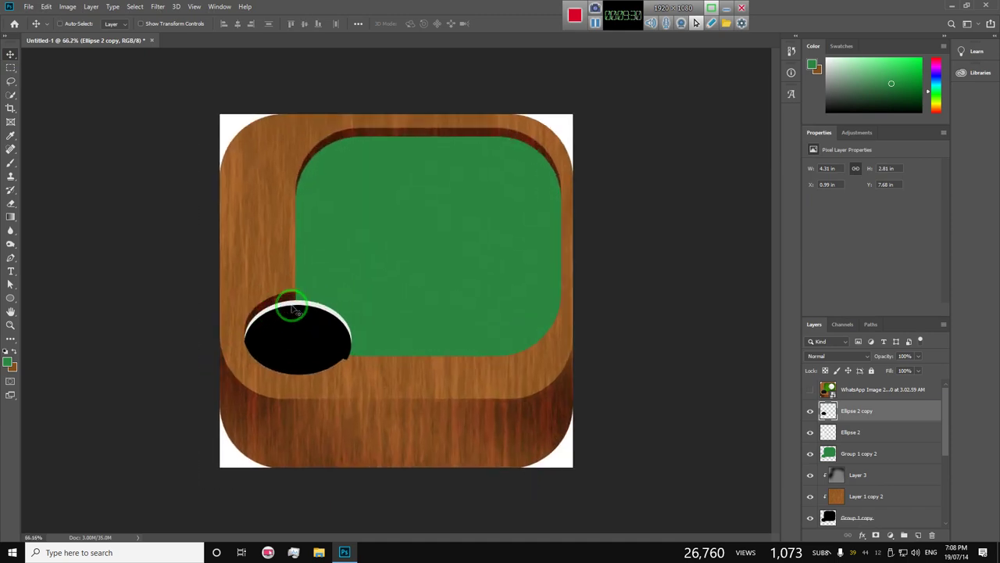
key("ctrl+z")
key("ctrl+z")
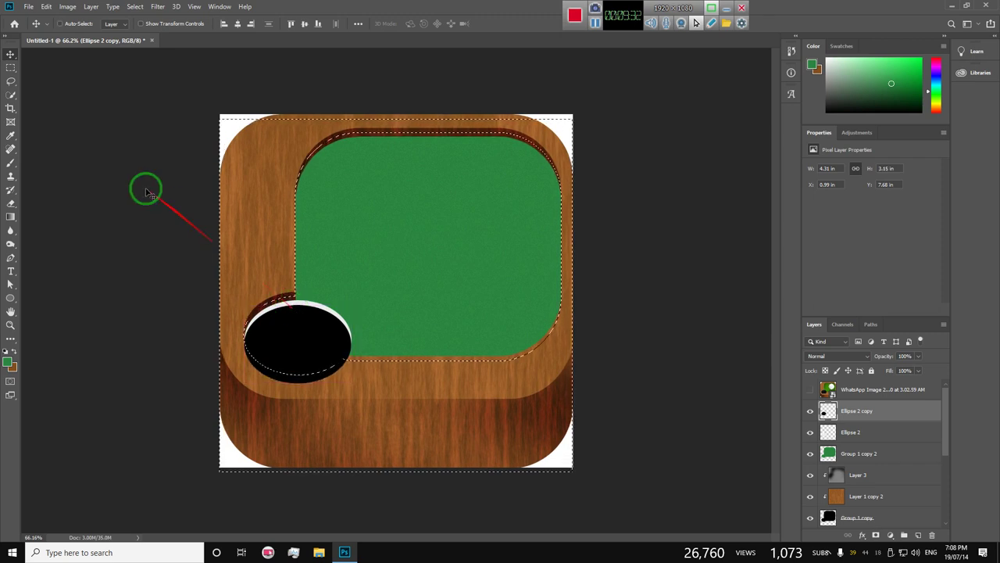
key("ctrl+d")
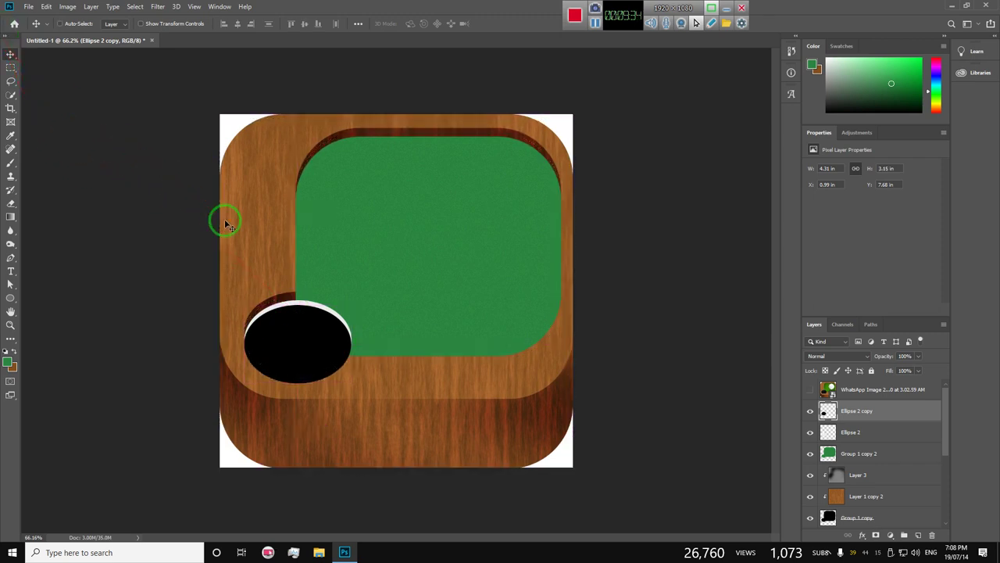
scroll(307, 291, "down", 1)
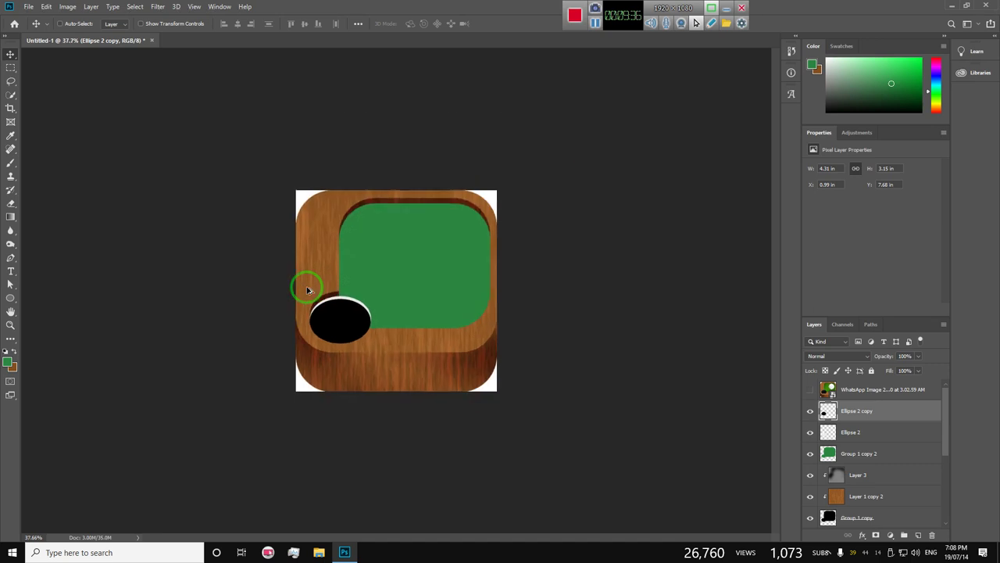
scroll(308, 284, "down", 1)
scroll(309, 283, "up", 4)
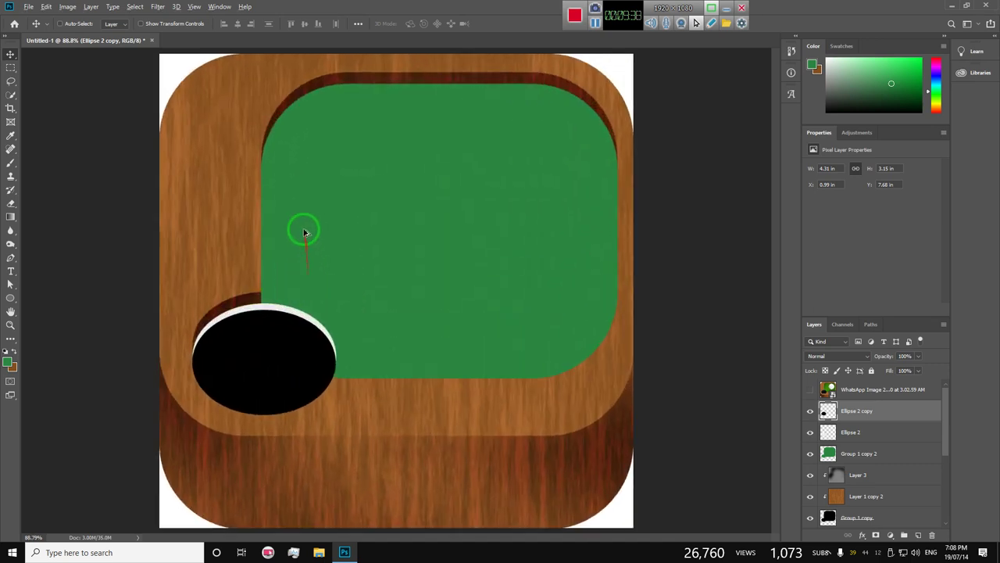
scroll(304, 232, "down", 2)
scroll(344, 258, "up", 1)
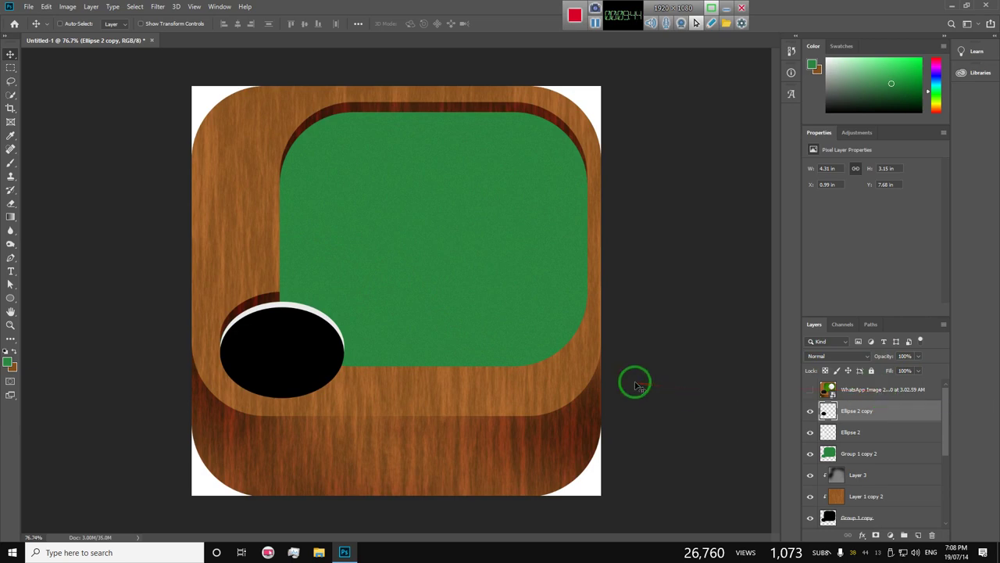
Draw a white 328 px circle, Ellipse 3, on the upper-right felt
left_click_drag(637, 385, 688, 312)
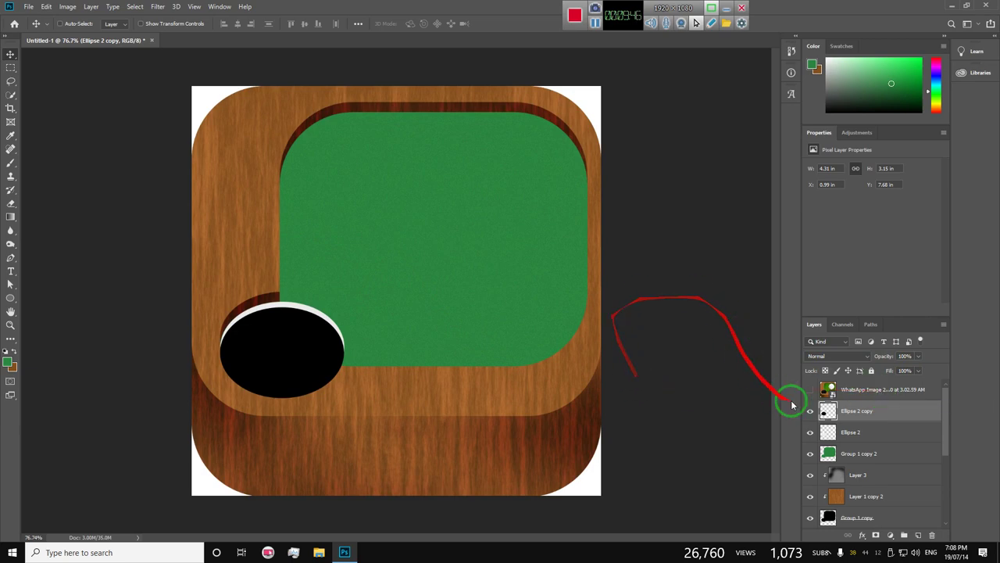
double_click(858, 412)
left_click(919, 536)
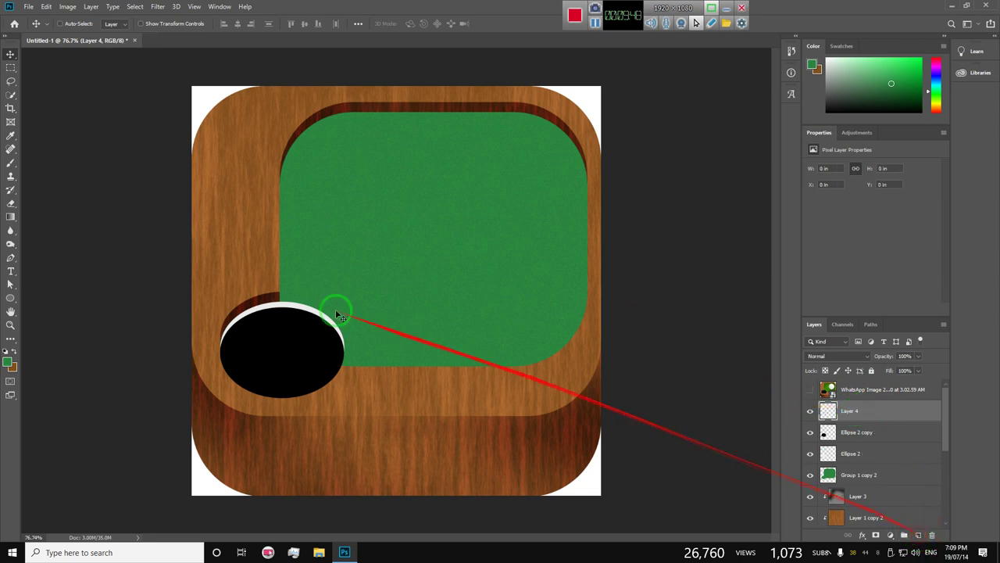
left_click(10, 297)
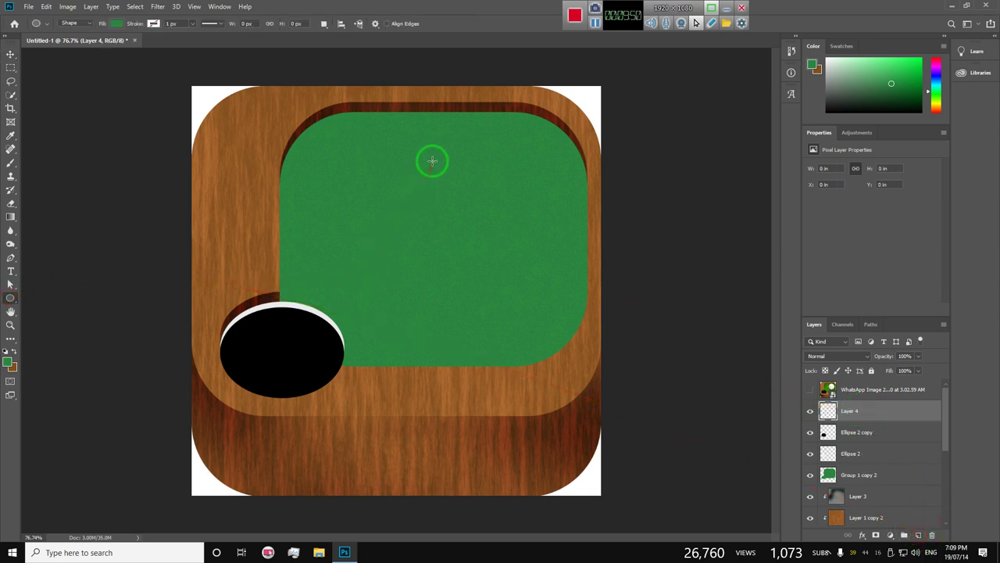
left_click_drag(423, 151, 561, 277)
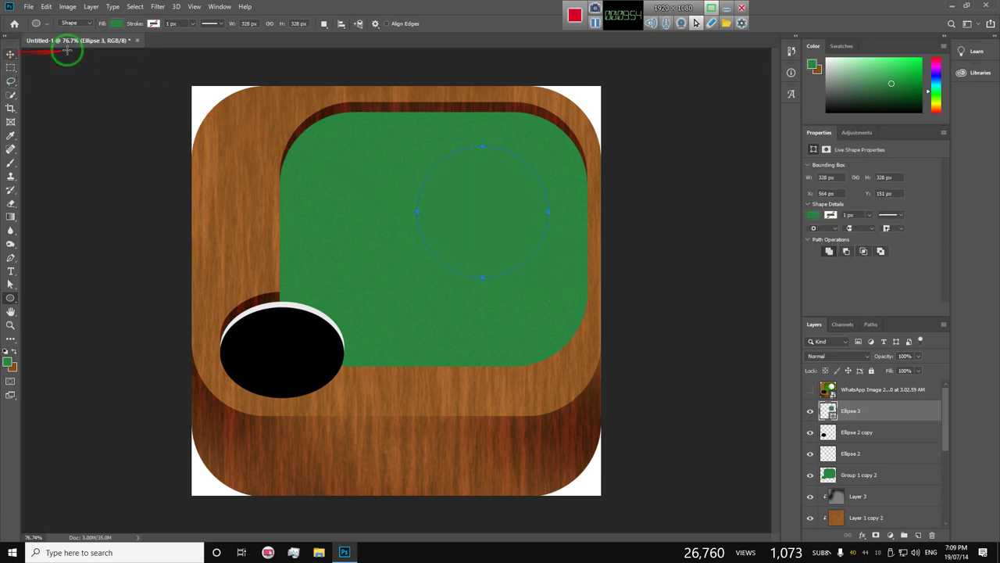
left_click(118, 24)
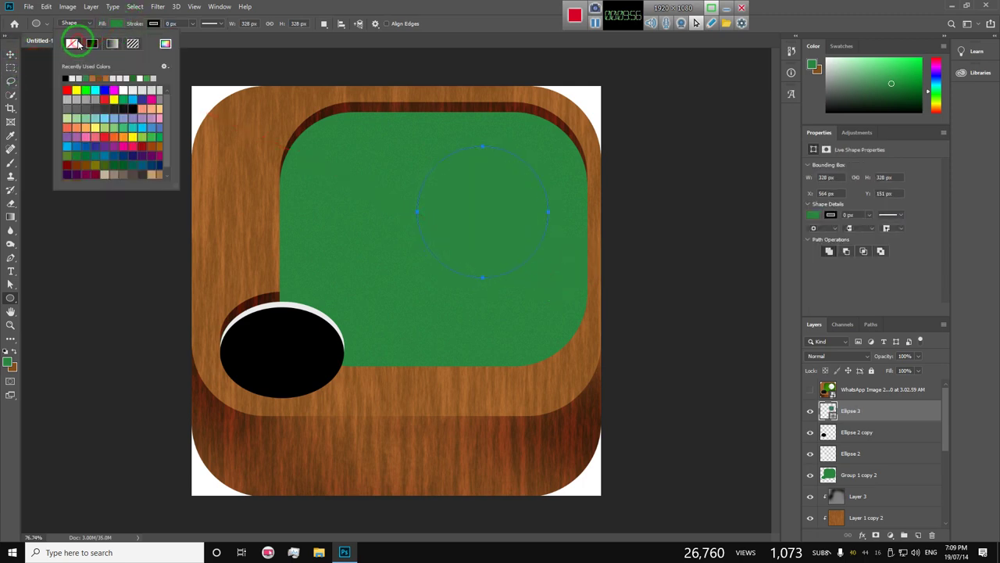
left_click(78, 44)
left_click(127, 88)
left_click(153, 23)
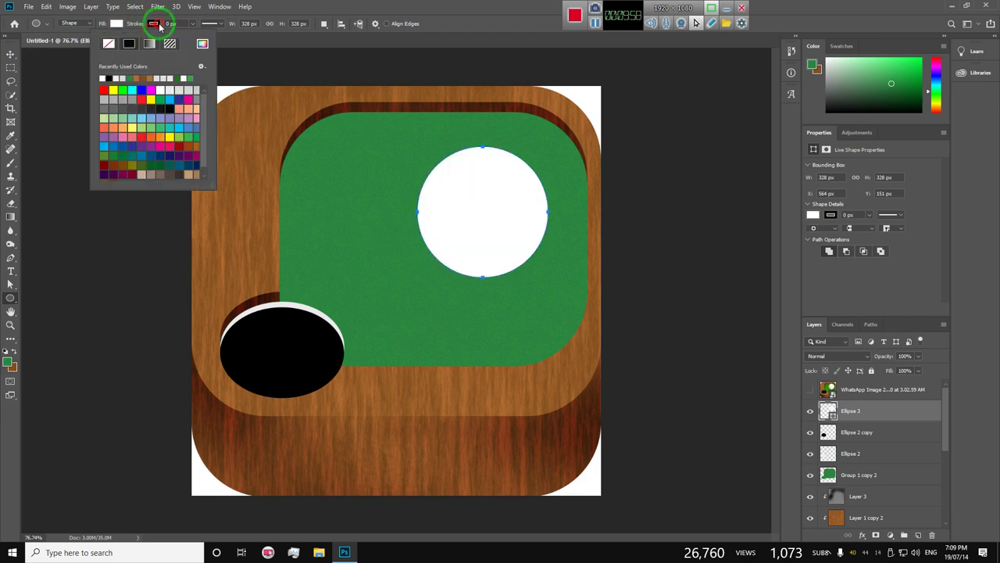
left_click(10, 54)
left_click_drag(476, 210, 467, 199)
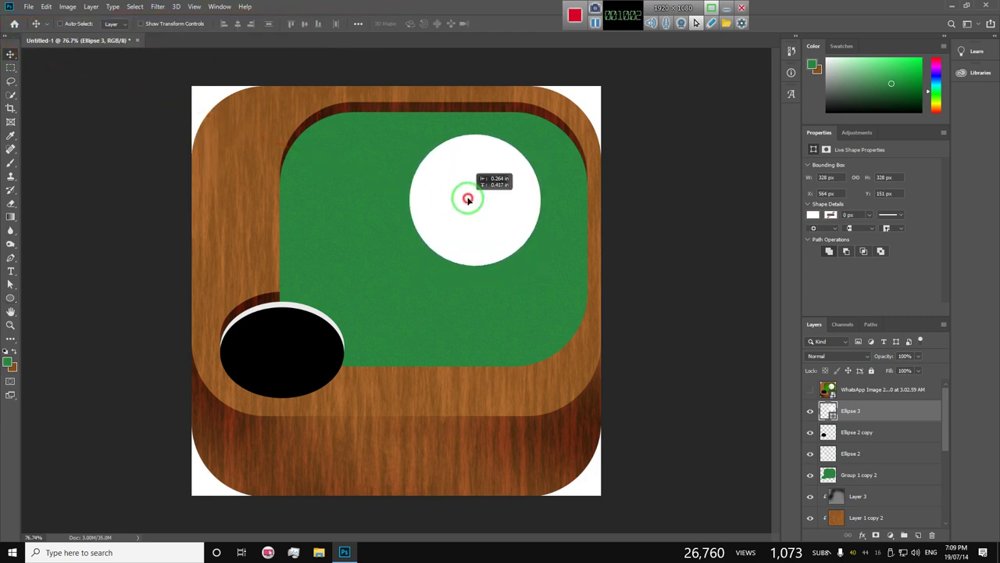
Add a new layer beneath the ball and draw a 350 × 83 px ellipse
left_click(920, 536)
left_click_drag(860, 413, 861, 441)
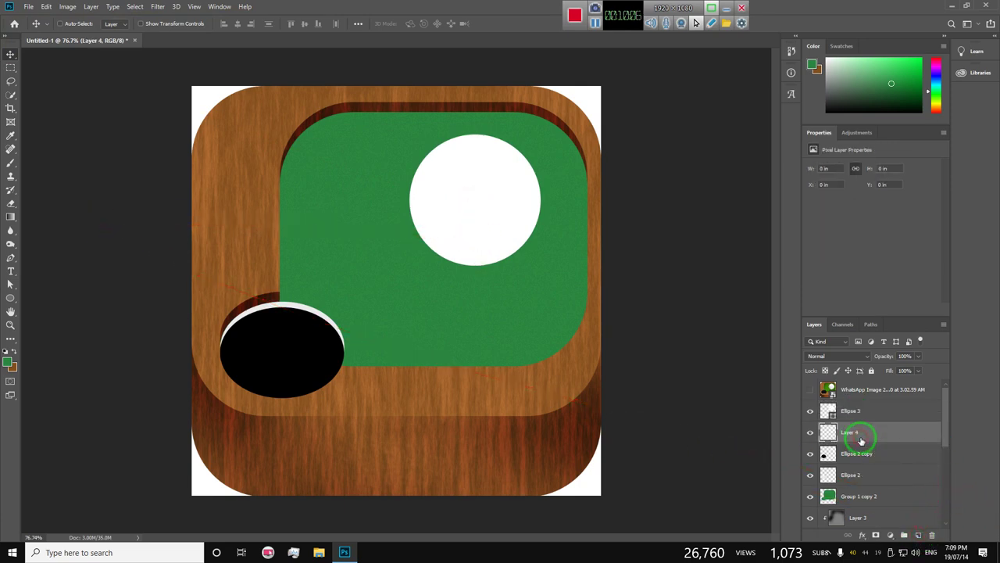
left_click(10, 298)
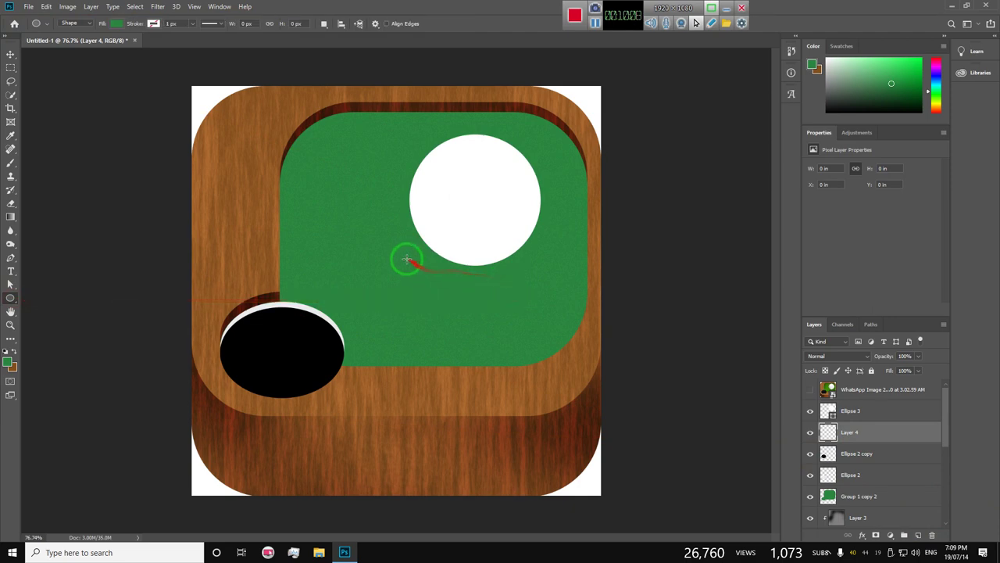
mouse_move(406, 260)
left_mouse_down()
mouse_move(522, 295)
mouse_move(546, 291)
left_mouse_up()
Fill the new ellipse with black and position it just under the white ball
left_click(116, 24)
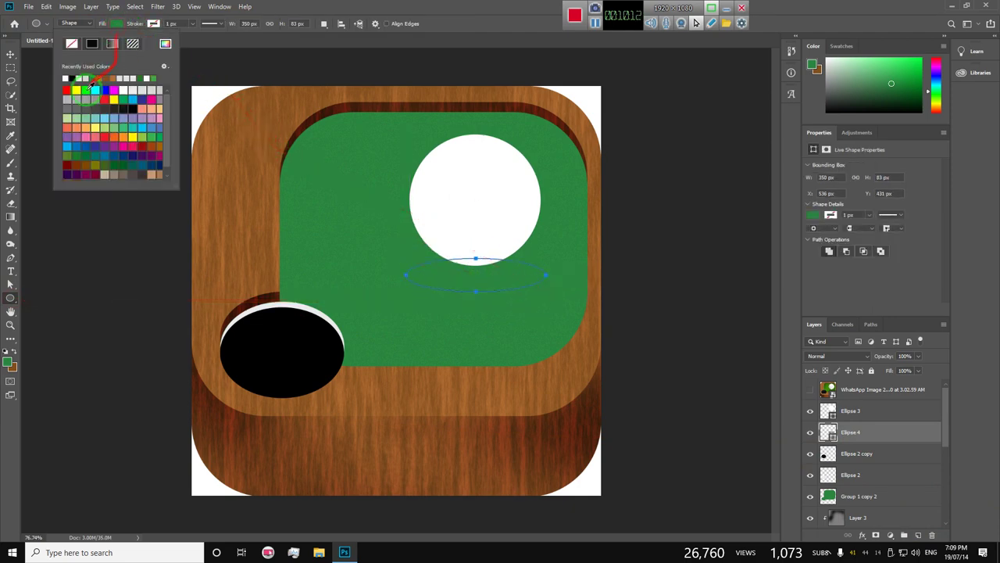
left_click(125, 107)
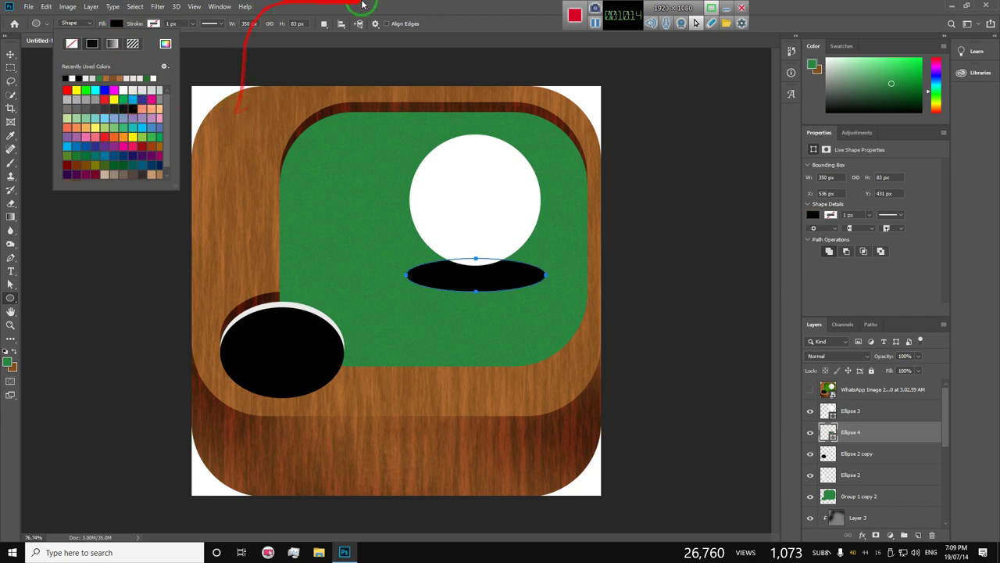
left_click_drag(362, 5, 2, 39)
left_click(10, 56)
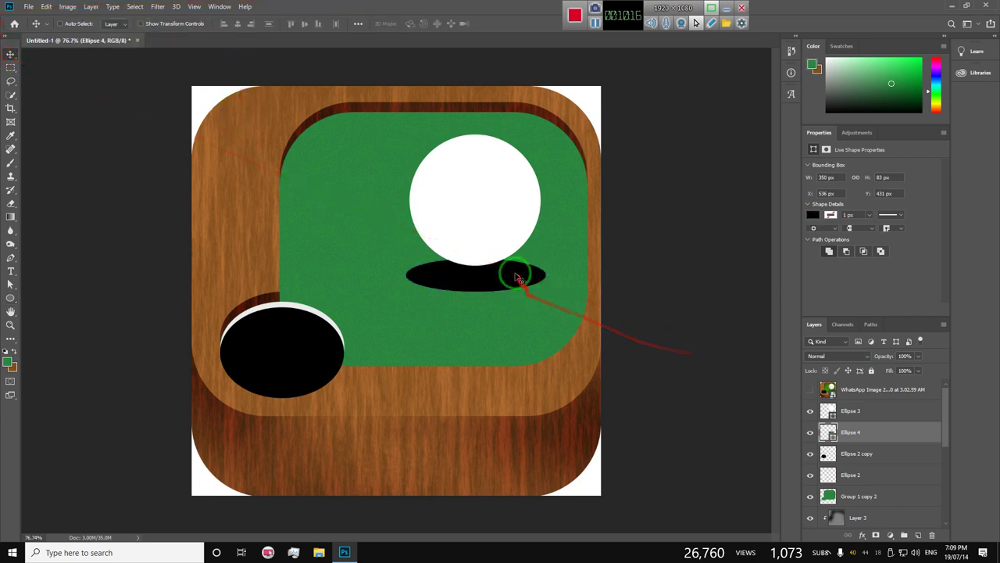
left_click_drag(518, 274, 513, 266)
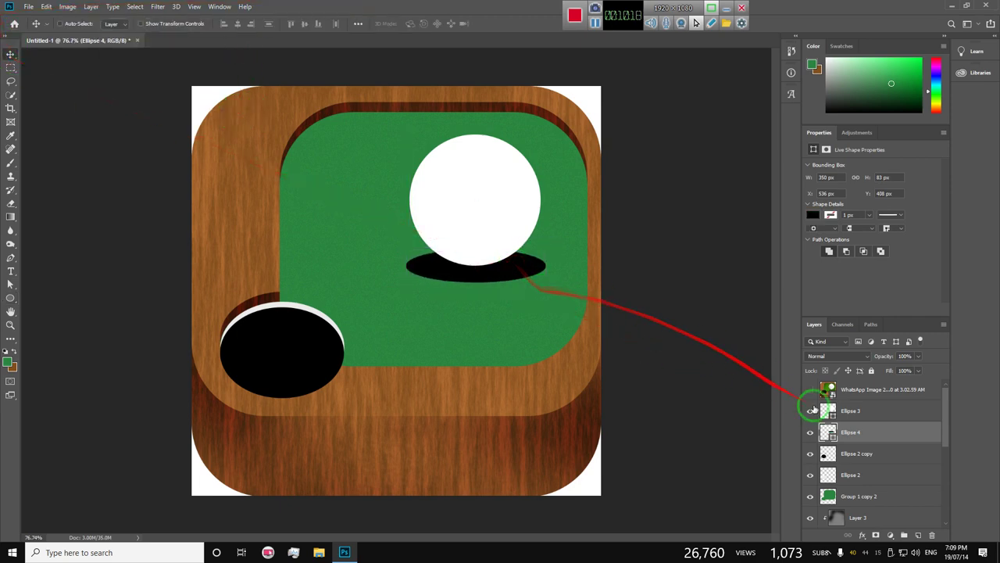
Convert the ellipse to a smart object and apply a 52.4 px Gaussian Blur
left_click(157, 6)
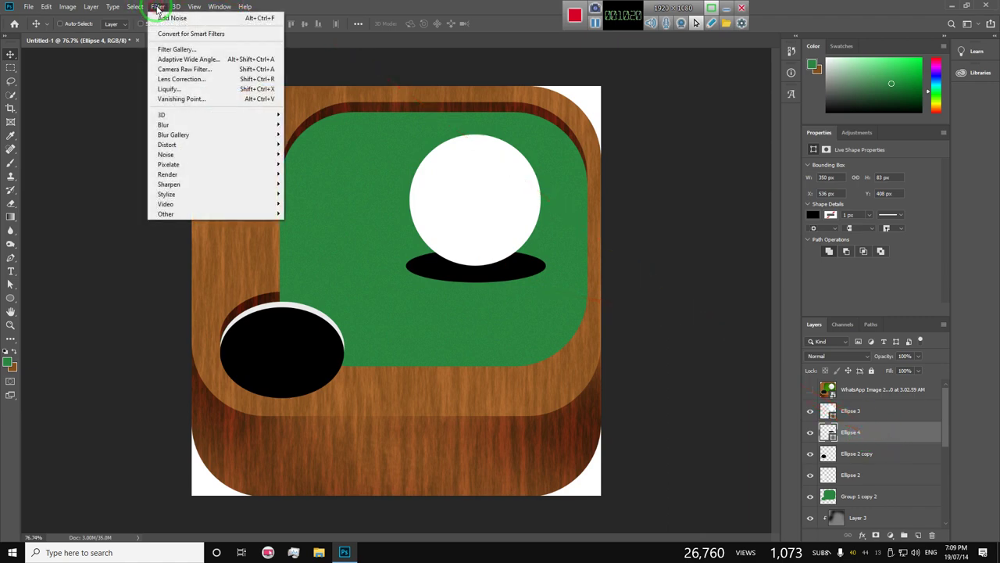
left_click(313, 162)
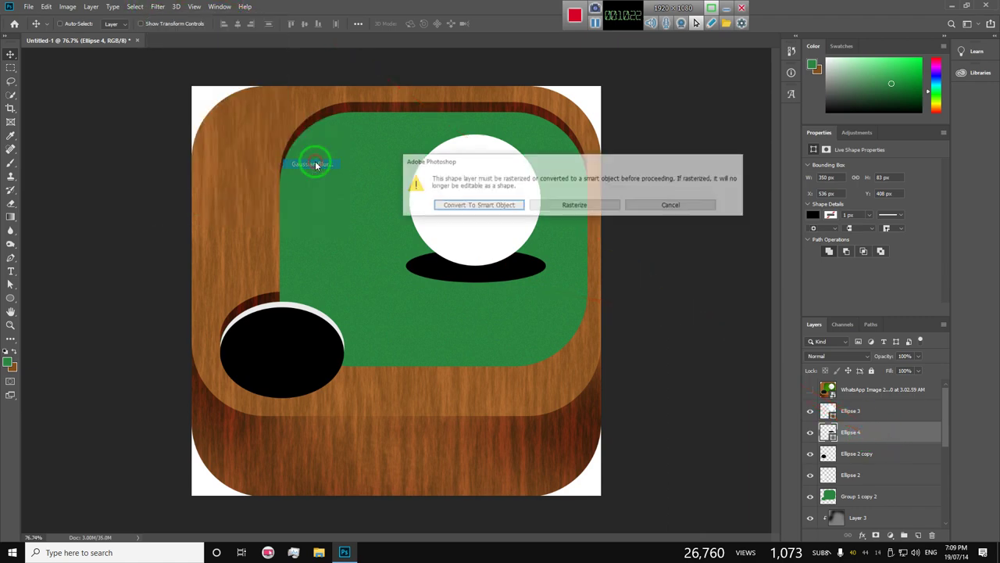
left_click(503, 207)
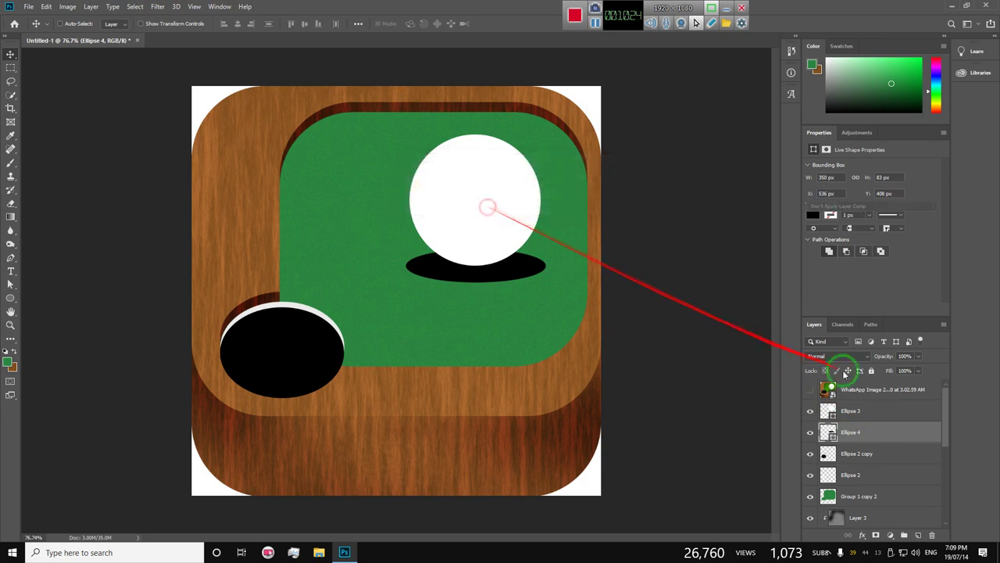
left_click_drag(655, 269, 646, 274)
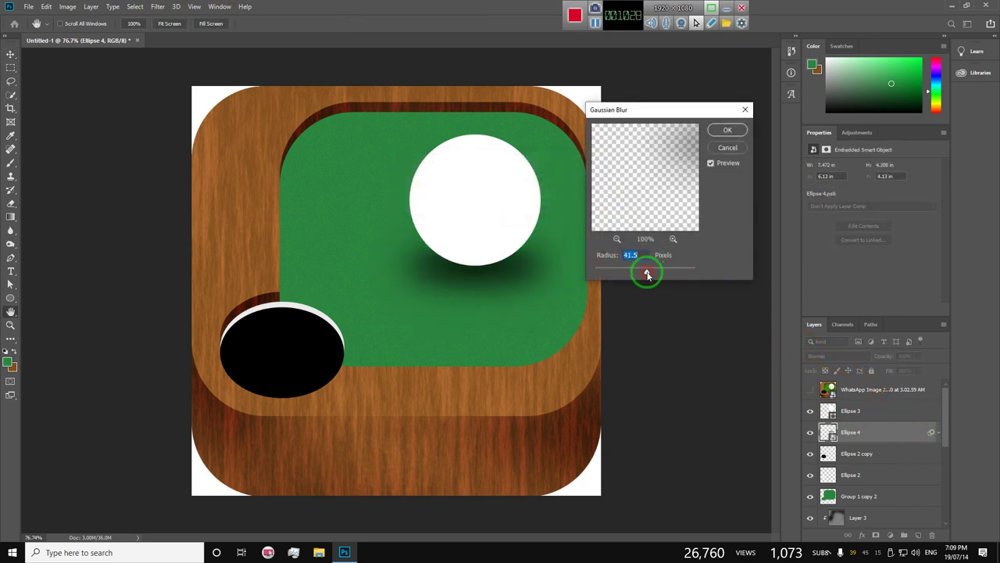
left_click_drag(650, 275, 654, 275)
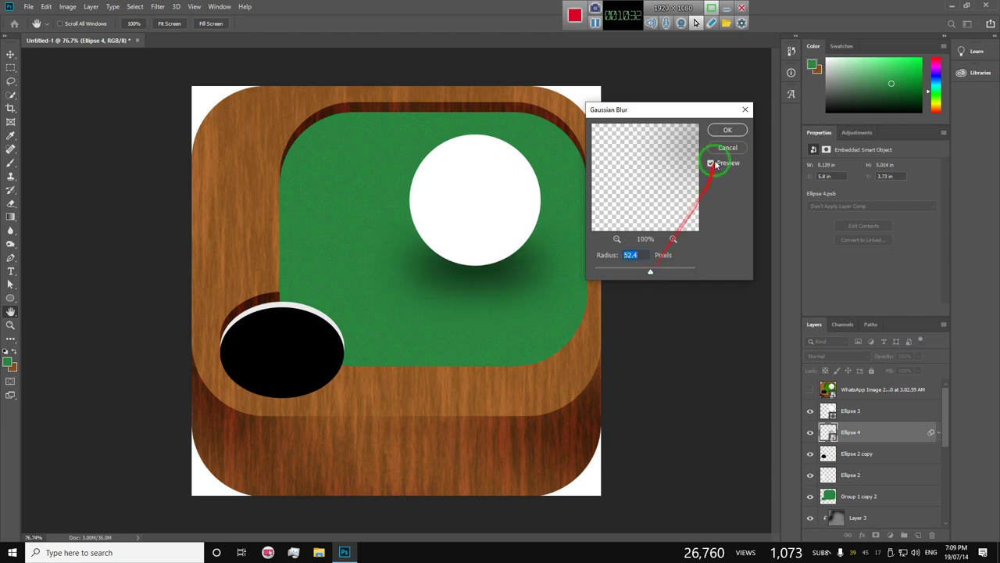
left_click(727, 130)
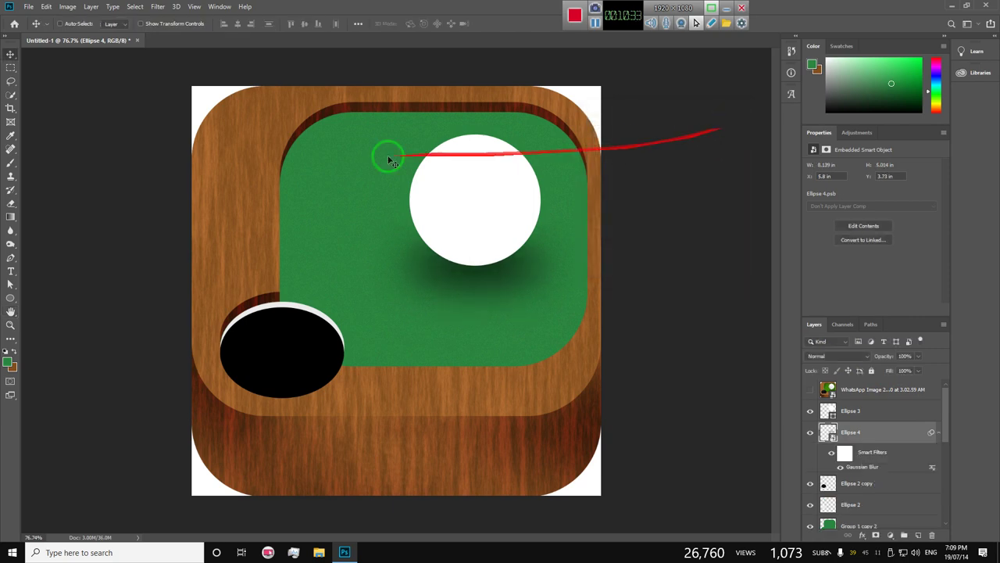
Check Layer 1 and Layer 1 copy visibility, then select the Layer 1 copy wood layer
left_click(895, 411)
scroll(940, 430, "down", 2)
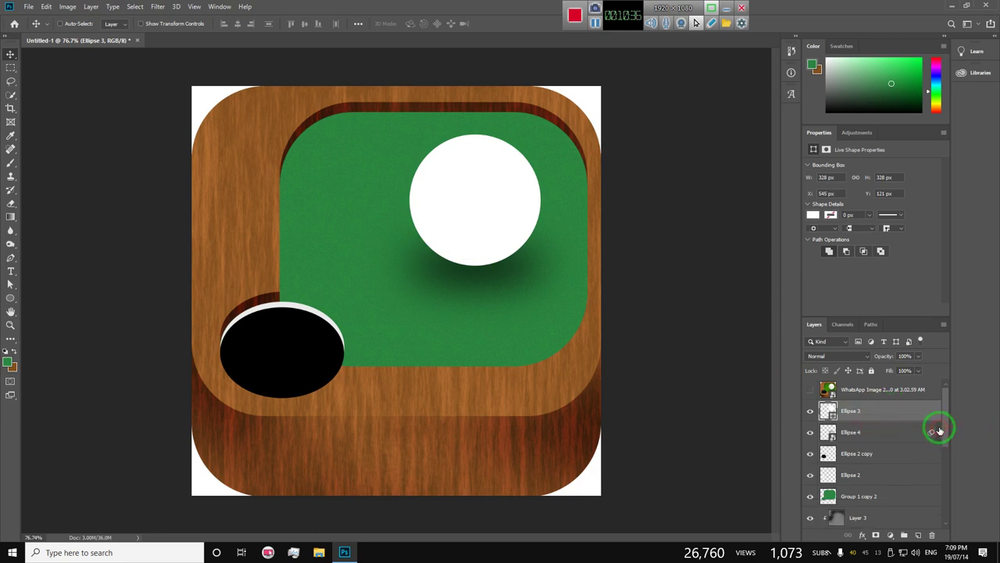
scroll(883, 410, "down", 4)
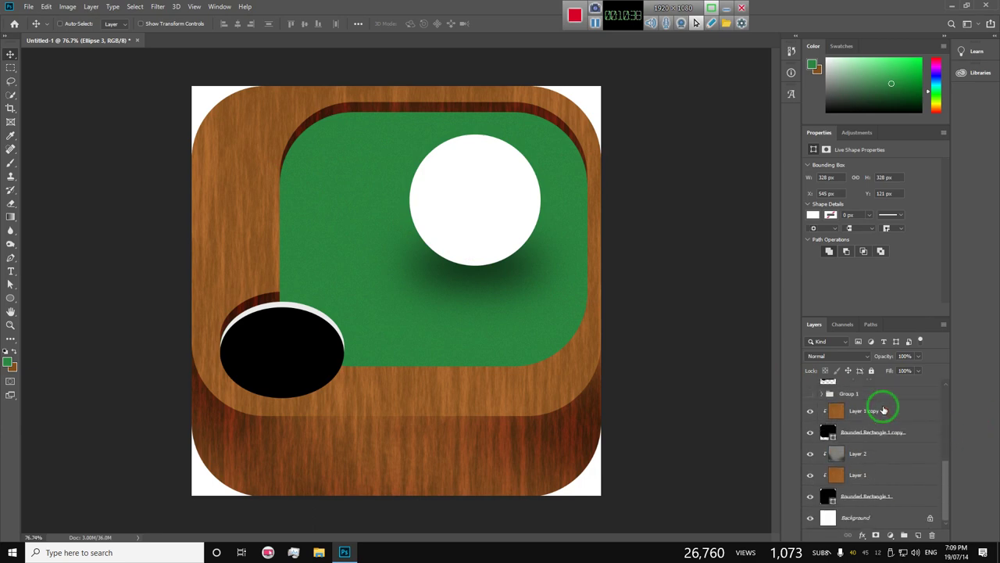
scroll(883, 410, "up", 2)
scroll(883, 410, "down", 2)
left_click(873, 475)
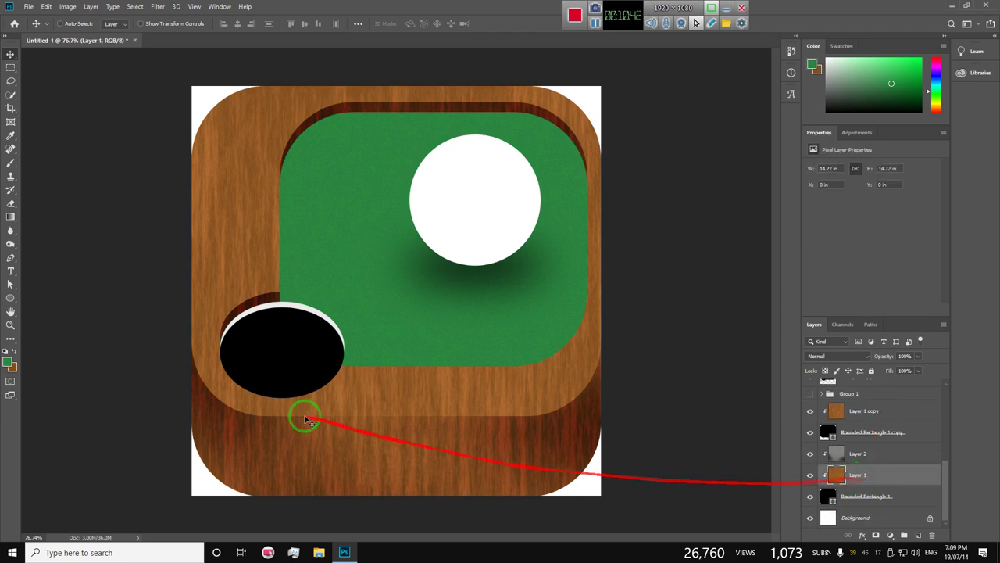
left_click(810, 475)
left_click(810, 475)
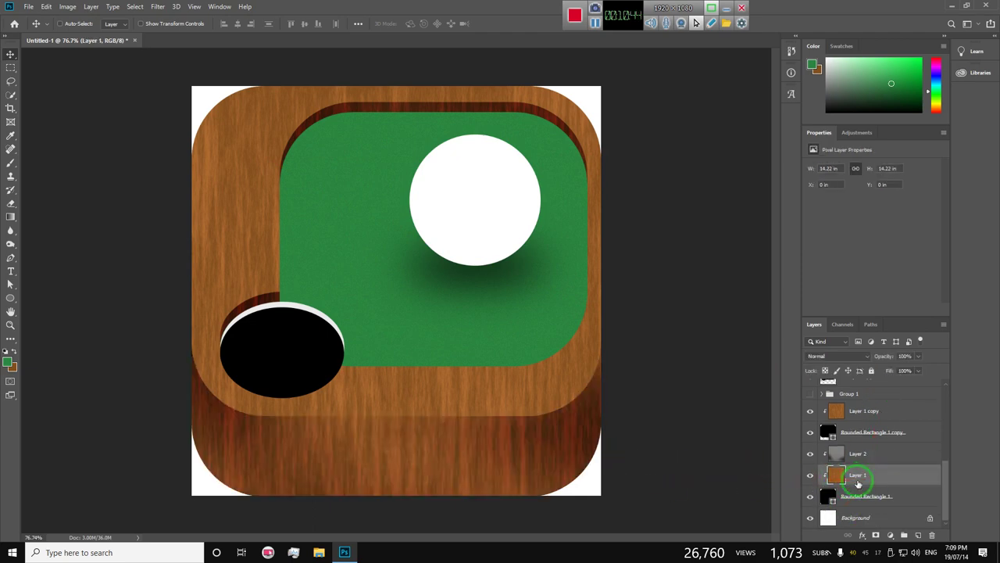
scroll(812, 443, "up", 2)
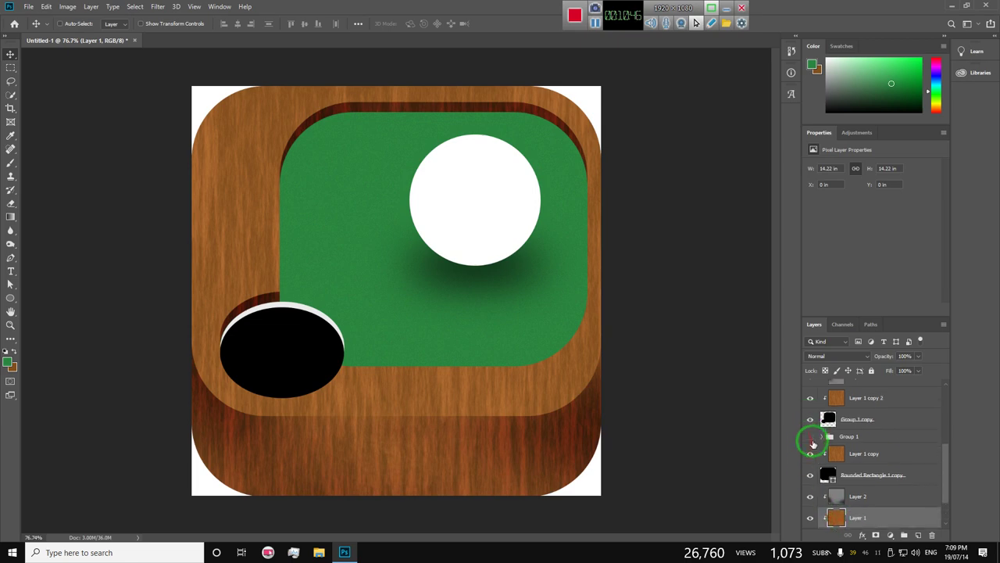
left_click(810, 457)
left_click(809, 457)
left_click(868, 454)
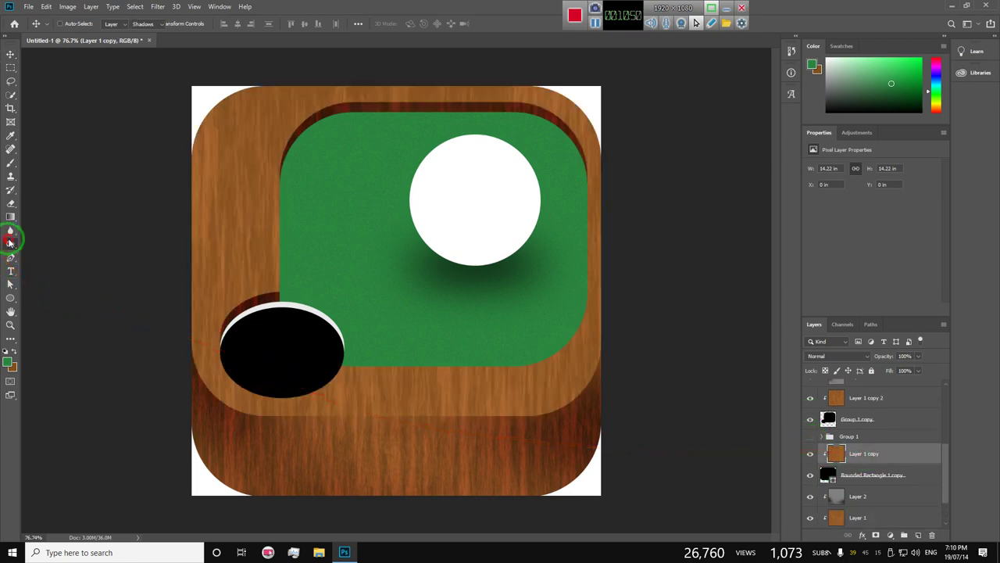
Burn the wood's left edge and bottom band darker
left_click_drag(10, 242, 33, 252)
left_click(57, 256)
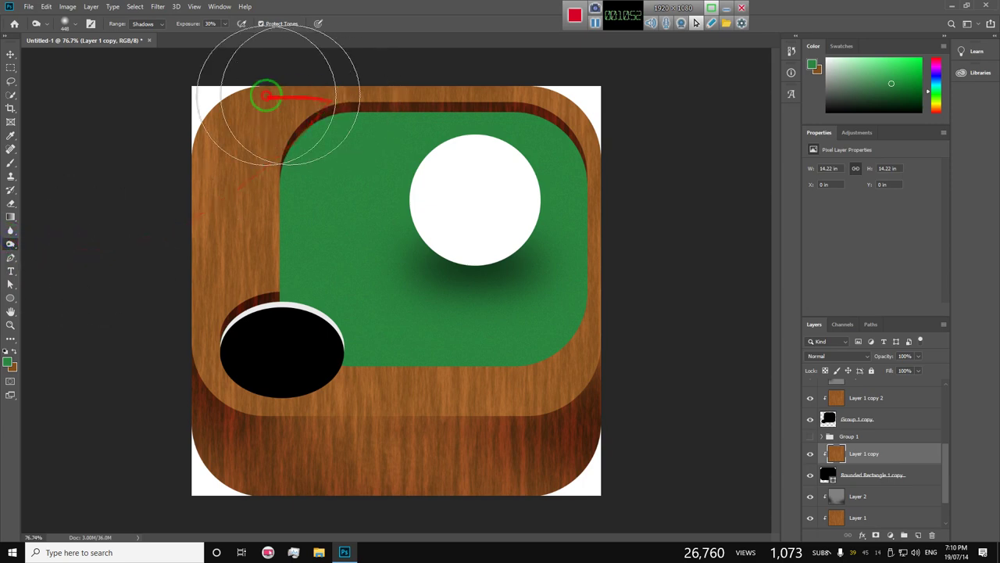
mouse_move(202, 113)
left_mouse_down()
mouse_move(608, 406)
mouse_move(487, 147)
left_mouse_up()
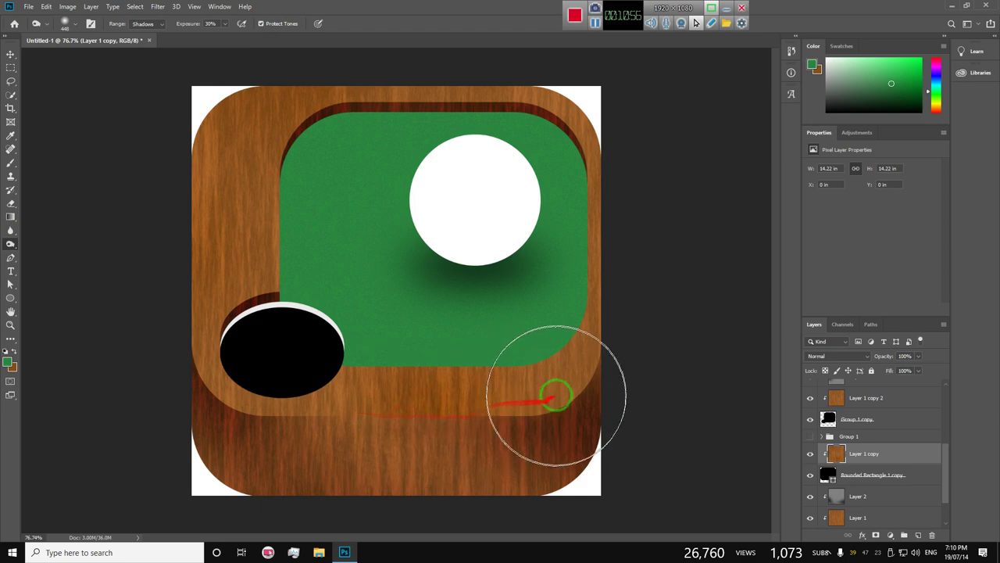
Dodge the top and side wood edges bright orange with a 417 px brush
right_click(10, 243)
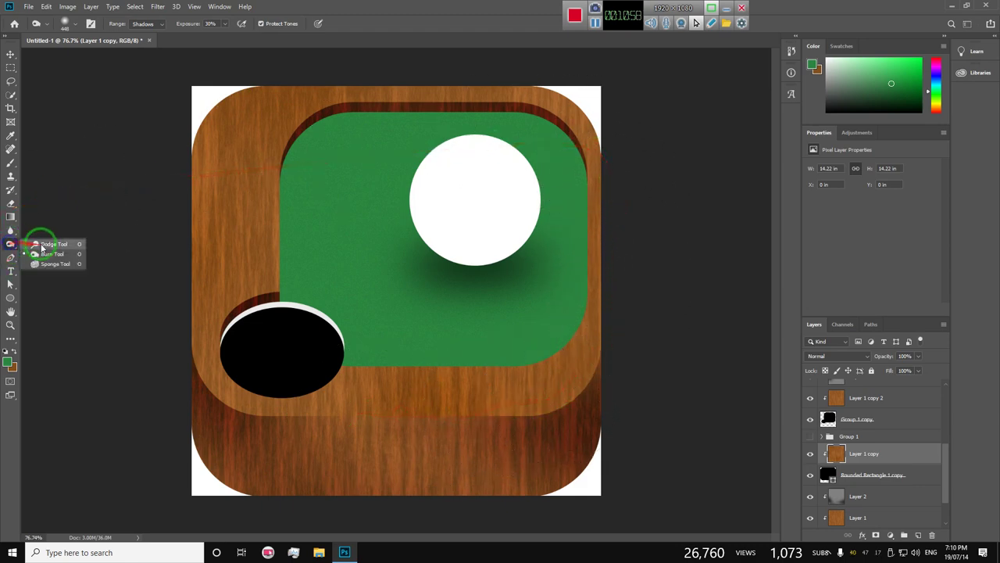
left_click(50, 233)
mouse_move(282, 186)
left_mouse_down()
mouse_move(279, 224)
mouse_move(201, 190)
mouse_move(258, 187)
mouse_move(255, 205)
left_mouse_up()
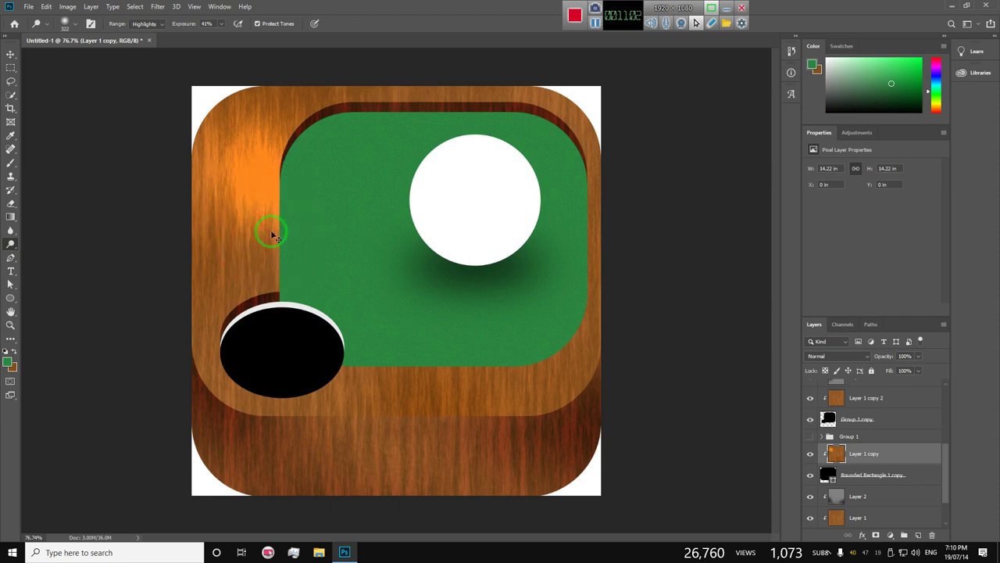
key("ctrl+z")
key("ctrl+z")
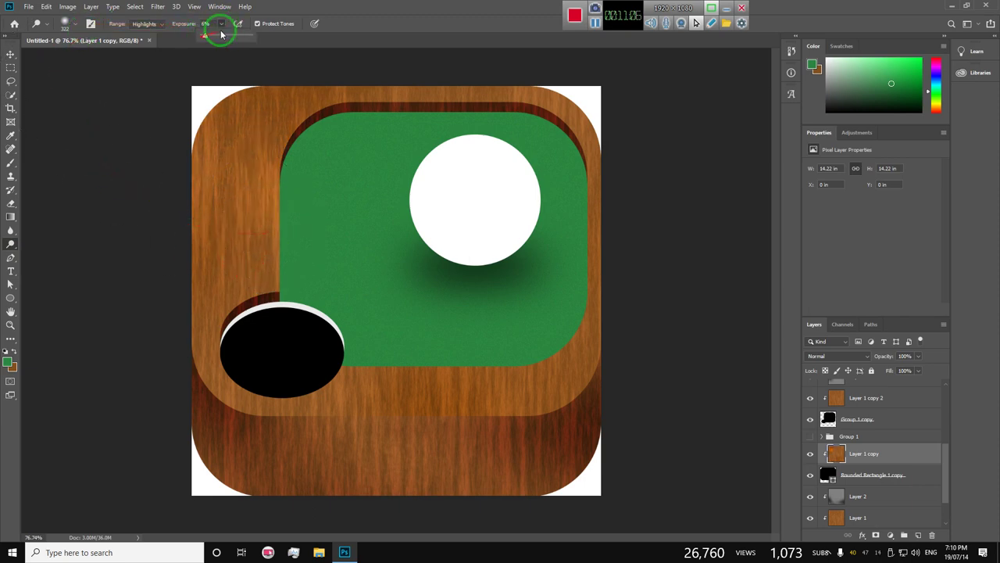
left_click(65, 26)
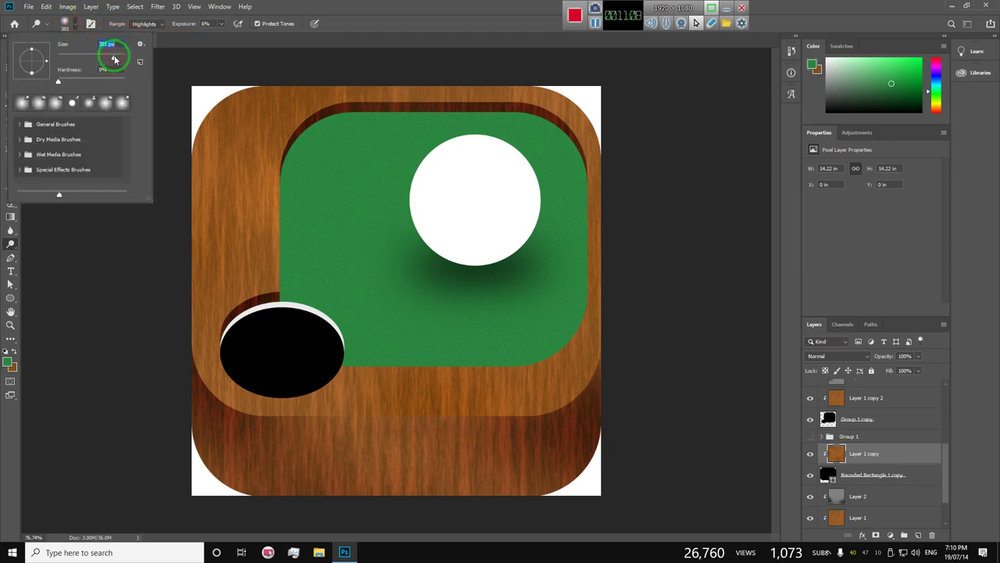
left_click_drag(116, 60, 328, 172)
mouse_move(234, 151)
left_mouse_down()
mouse_move(263, 156)
mouse_move(318, 88)
mouse_move(319, 383)
mouse_move(536, 331)
mouse_move(320, 100)
mouse_move(419, 102)
mouse_move(404, 89)
mouse_move(193, 187)
mouse_move(279, 302)
mouse_move(446, 346)
mouse_move(380, 353)
mouse_move(553, 313)
mouse_move(515, 107)
mouse_move(415, 117)
mouse_move(453, 94)
mouse_move(540, 257)
mouse_move(643, 342)
mouse_move(263, 264)
mouse_move(275, 339)
mouse_move(404, 297)
mouse_move(310, 112)
mouse_move(420, 306)
mouse_move(437, 415)
mouse_move(536, 357)
left_mouse_up()
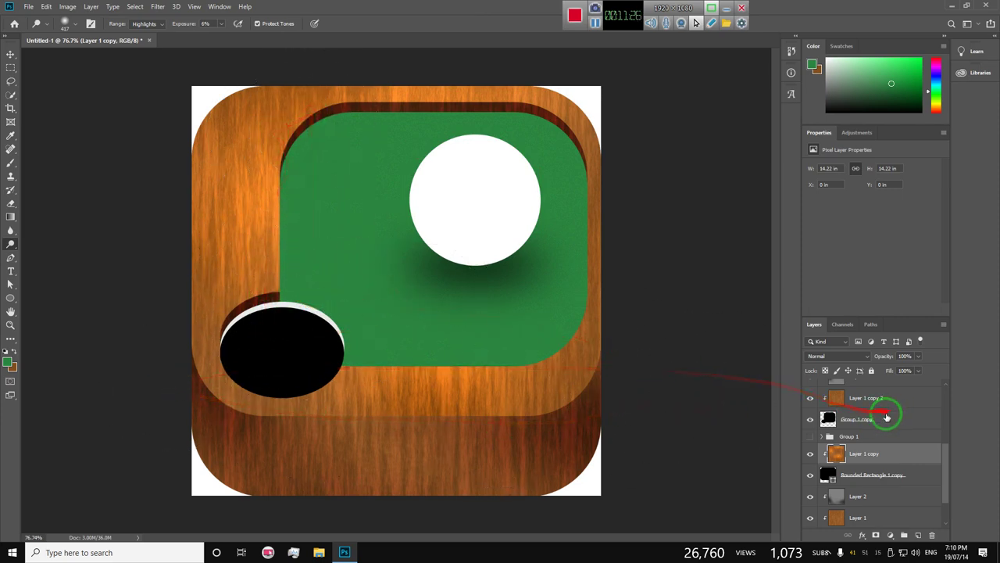
Add a neutral-gray Overlay layer, Layer 4, above the Group 1 copy 2 felt
scroll(883, 426, "up", 3)
left_click(858, 419)
scroll(872, 433, "up", 1)
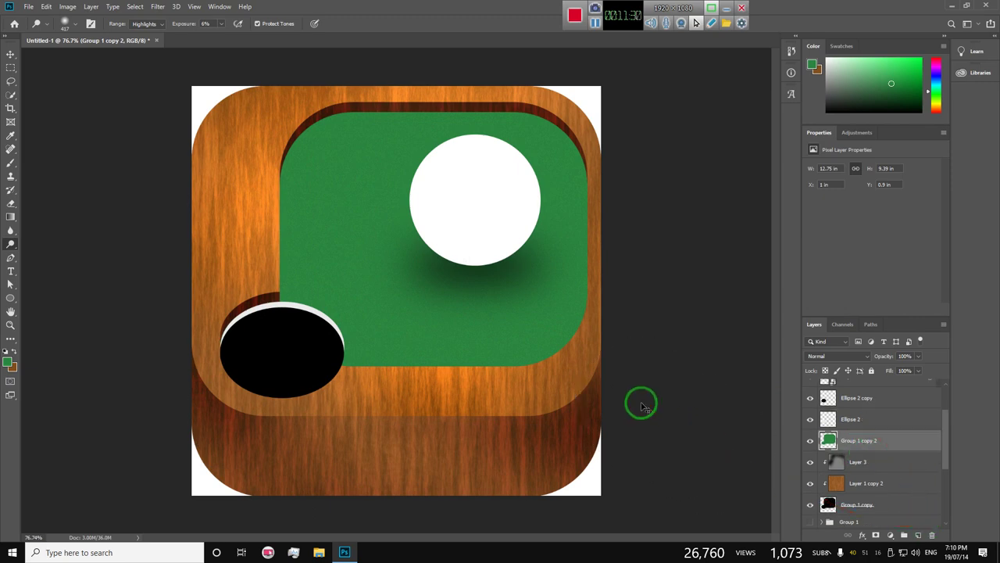
key("ctrl+shift+n")
left_click(457, 203)
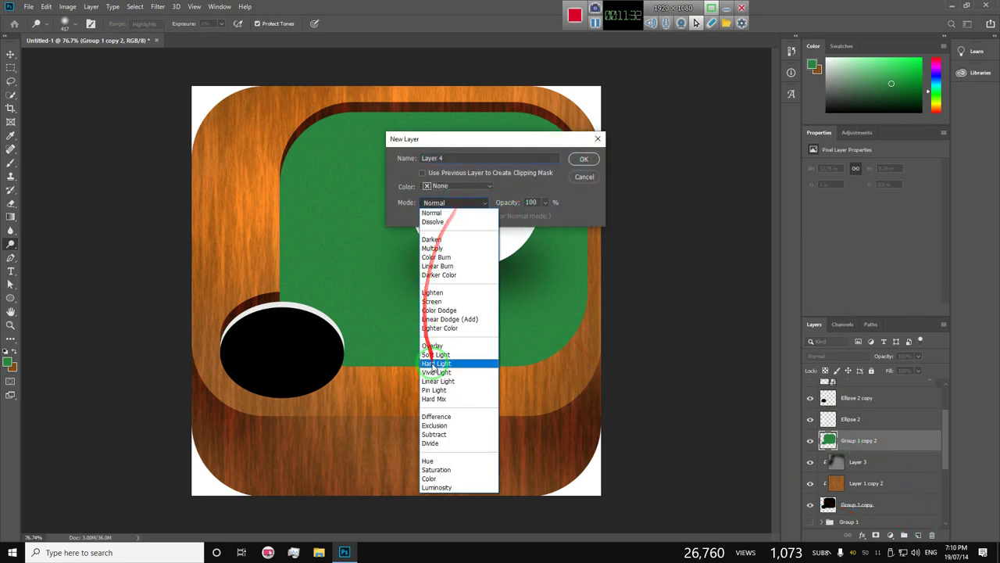
left_click(434, 346)
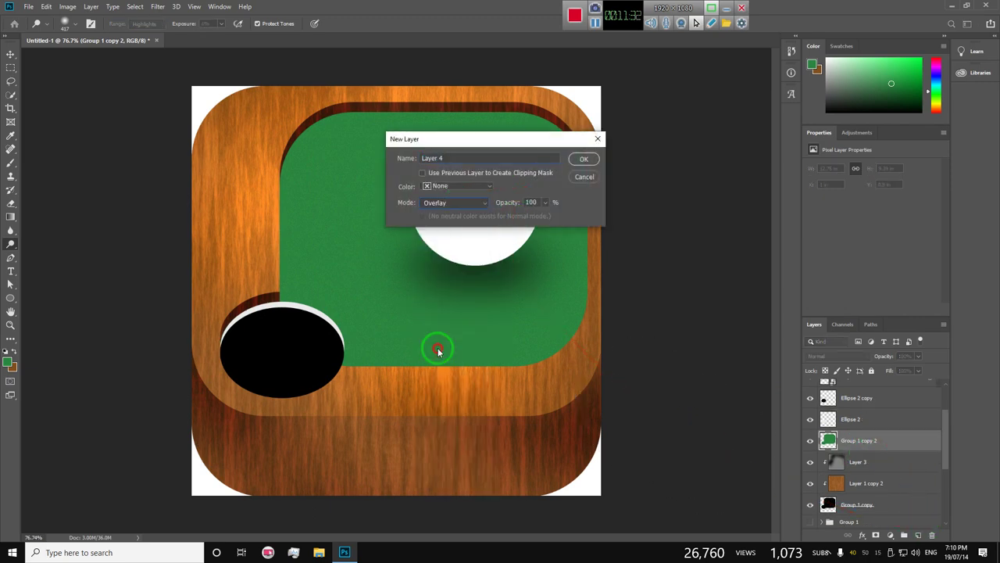
left_click(579, 165)
Dodge soft highlights across the centre-left of the green felt
left_click_drag(435, 234, 357, 190)
mouse_move(334, 245)
left_mouse_down()
mouse_move(358, 190)
mouse_move(380, 168)
mouse_move(342, 164)
mouse_move(335, 257)
mouse_move(357, 279)
left_mouse_up()
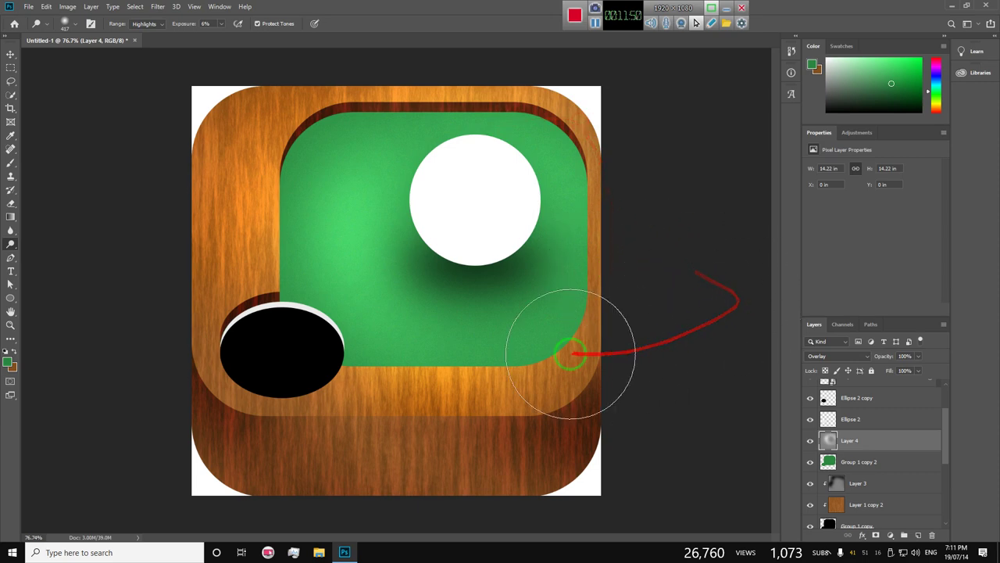
scroll(368, 223, "down", 3)
Rasterize the Ellipse 3 copy ball layer into pixels
scroll(437, 223, "up", 2)
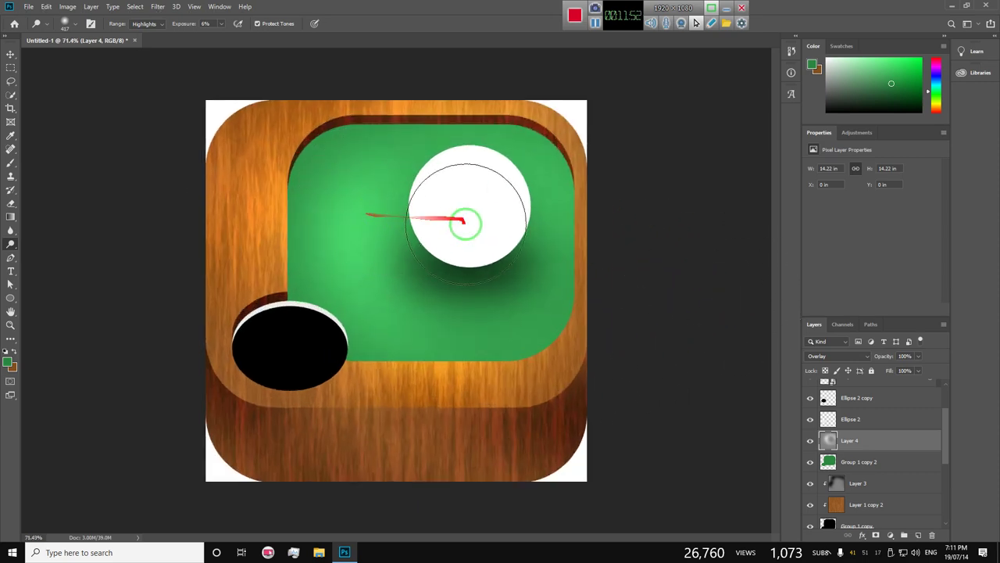
scroll(888, 419, "up", 2)
left_click(810, 411)
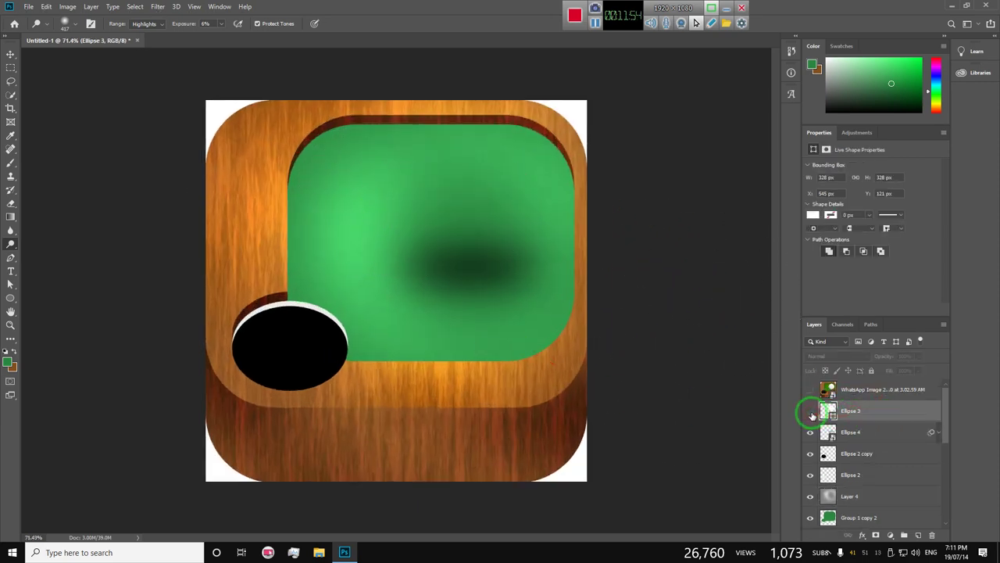
left_click(810, 411)
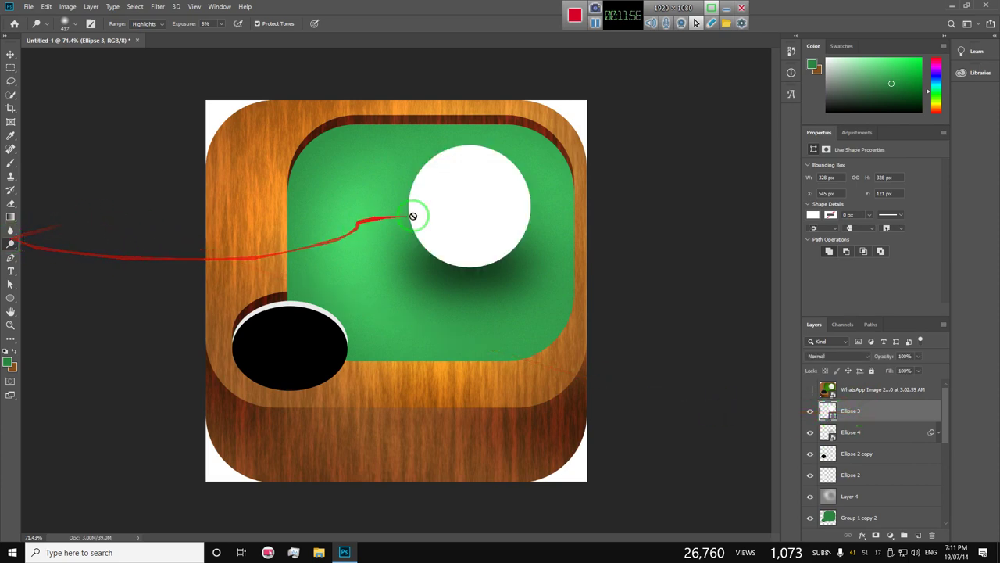
left_click(521, 197)
left_click(500, 206)
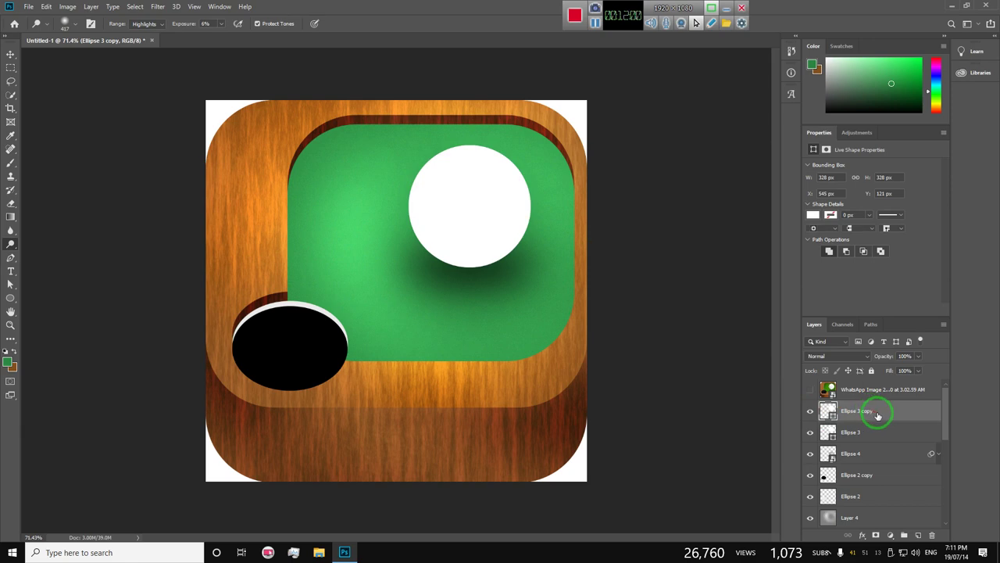
right_click(879, 414)
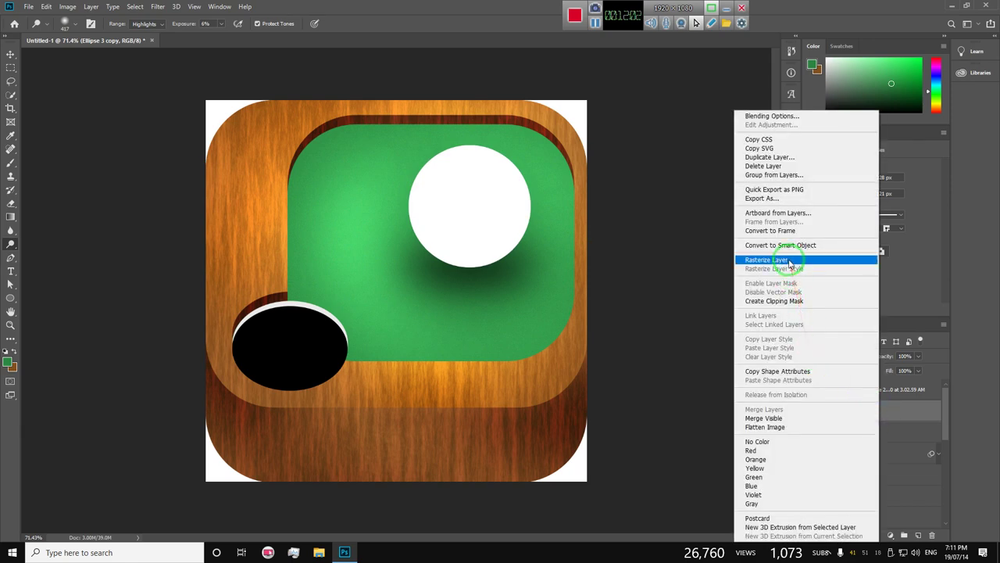
left_click(729, 257)
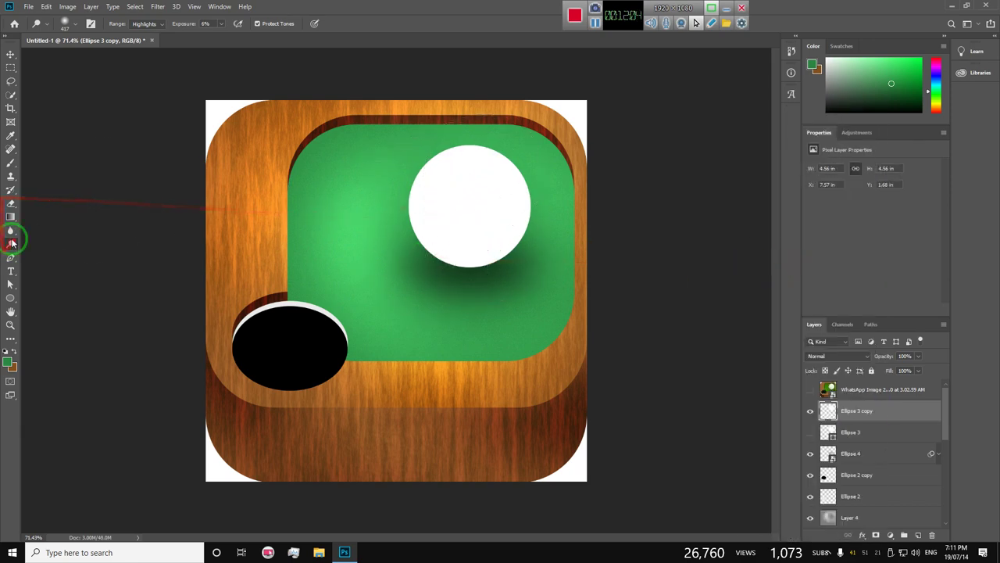
Burn grey shading along the ball's lower edge with Highlights range and a 149 px brush
right_click(11, 244)
left_click(42, 256)
left_click(70, 21)
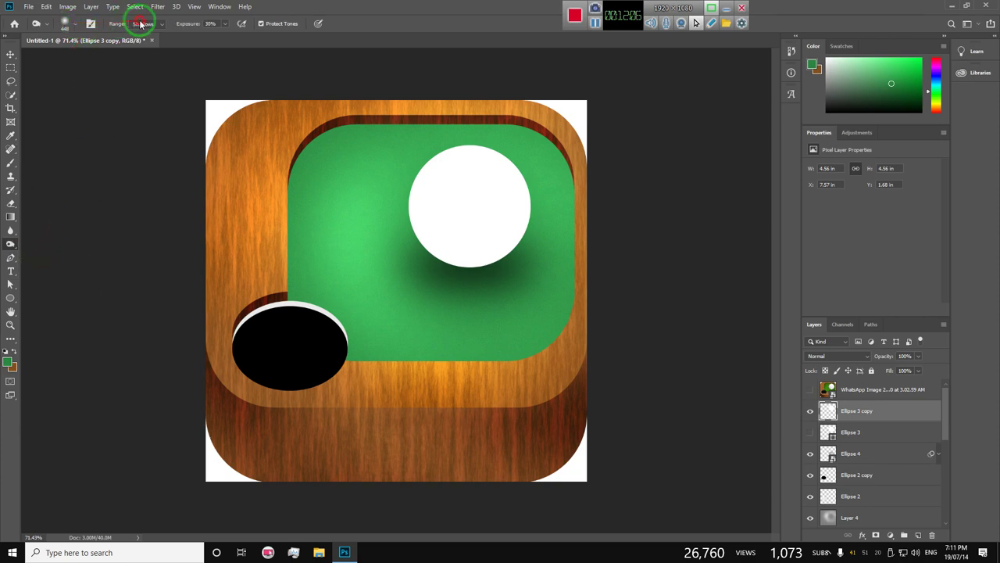
left_click(148, 50)
left_click_drag(440, 230, 508, 268)
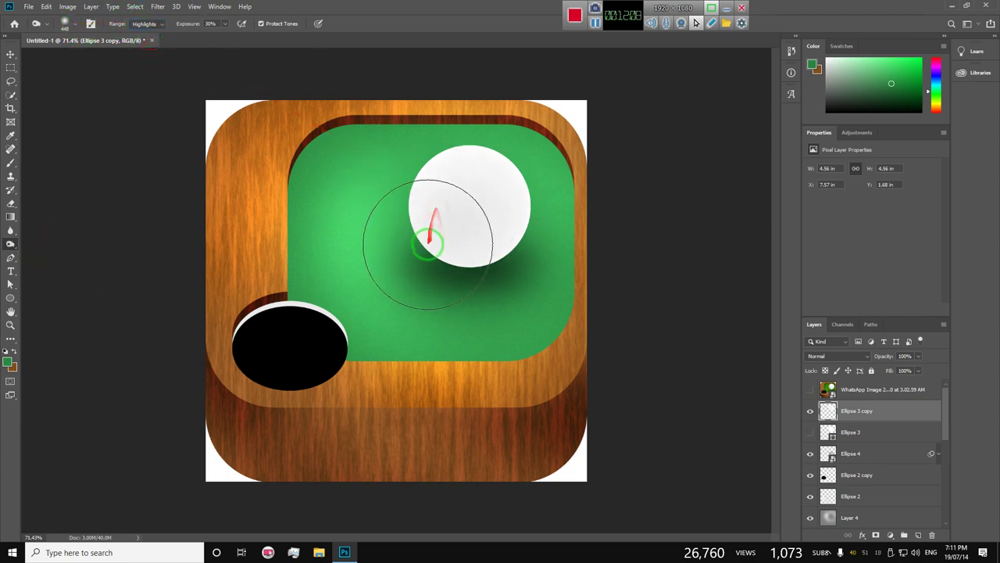
key("ctrl+z")
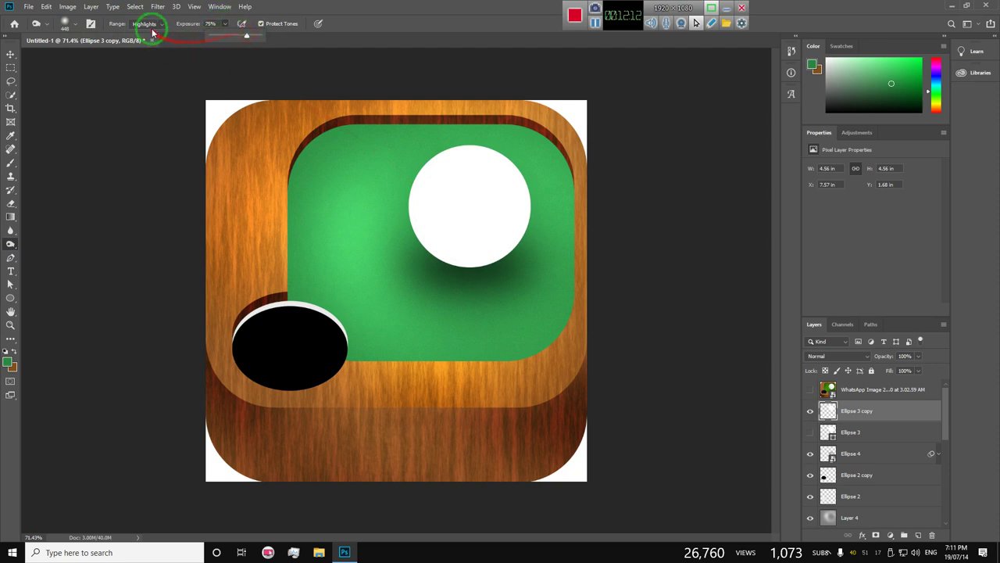
left_click(73, 25)
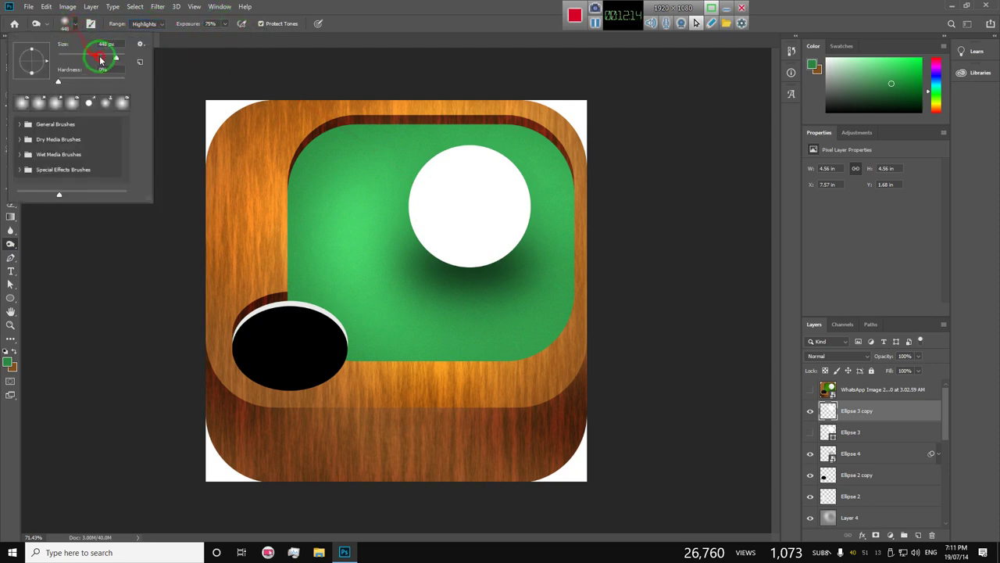
left_click(440, 258)
left_click_drag(446, 268, 506, 269)
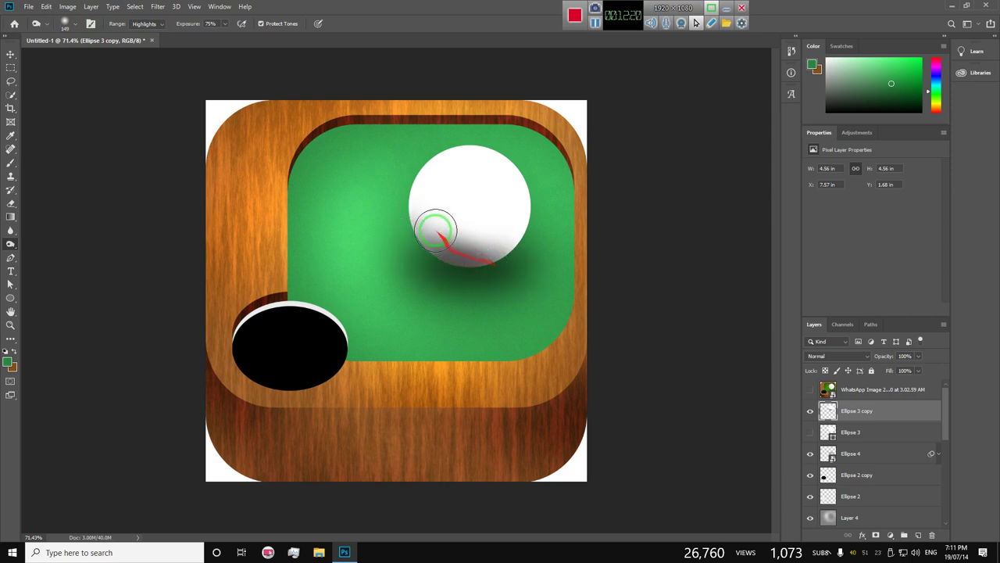
mouse_move(435, 230)
left_mouse_down()
mouse_move(499, 283)
mouse_move(458, 237)
mouse_move(525, 269)
left_mouse_up()
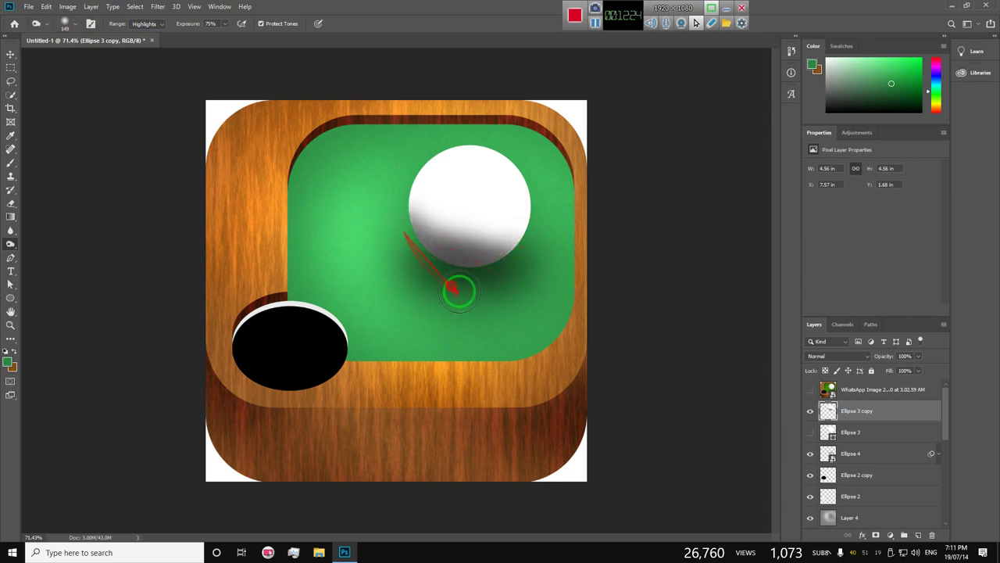
left_click_drag(427, 236, 505, 273)
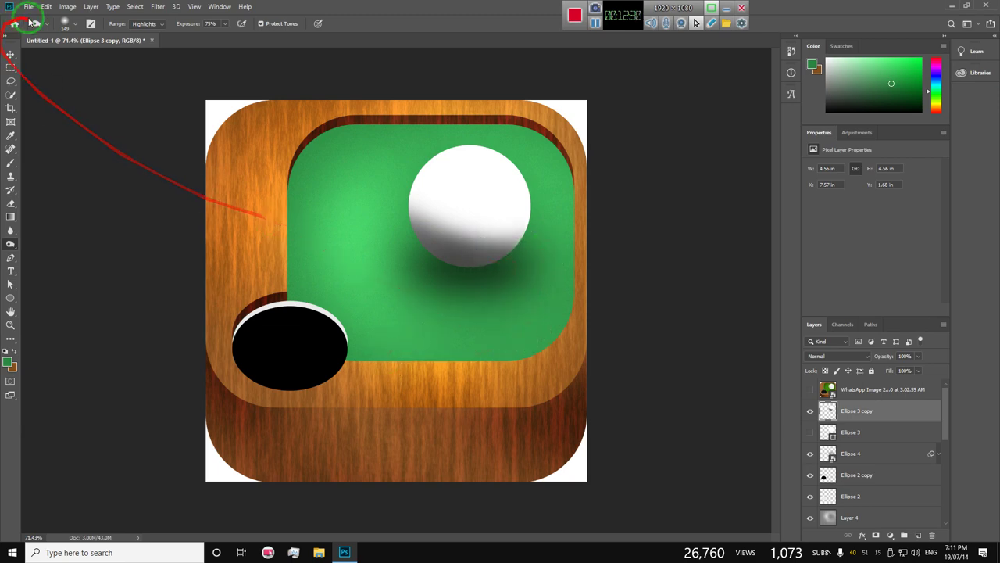
Stroke across the white ball with a 448 px brush at 1% exposure
left_click(78, 24)
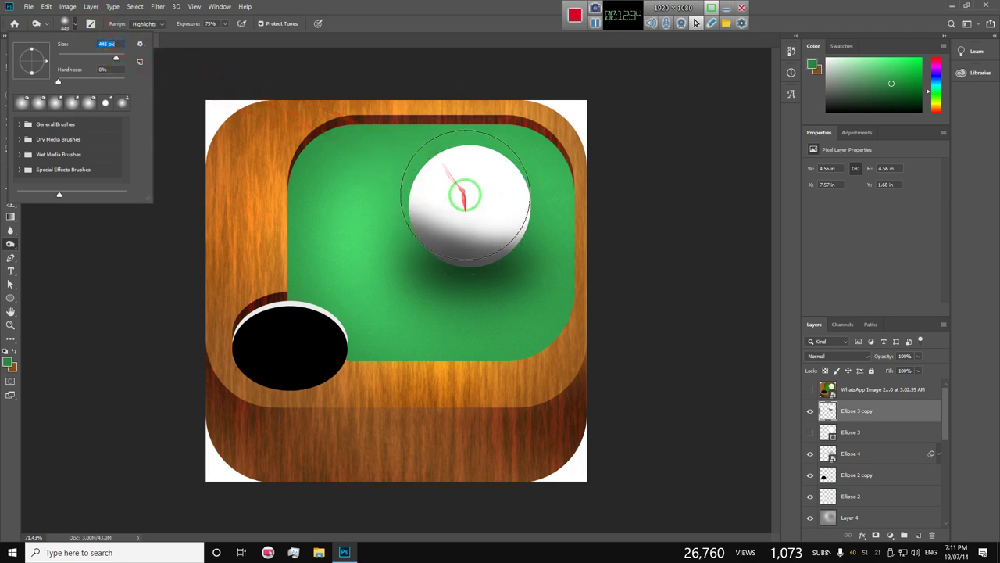
left_click(461, 190)
mouse_move(551, 203)
left_mouse_down()
mouse_move(469, 212)
mouse_move(473, 189)
left_mouse_up()
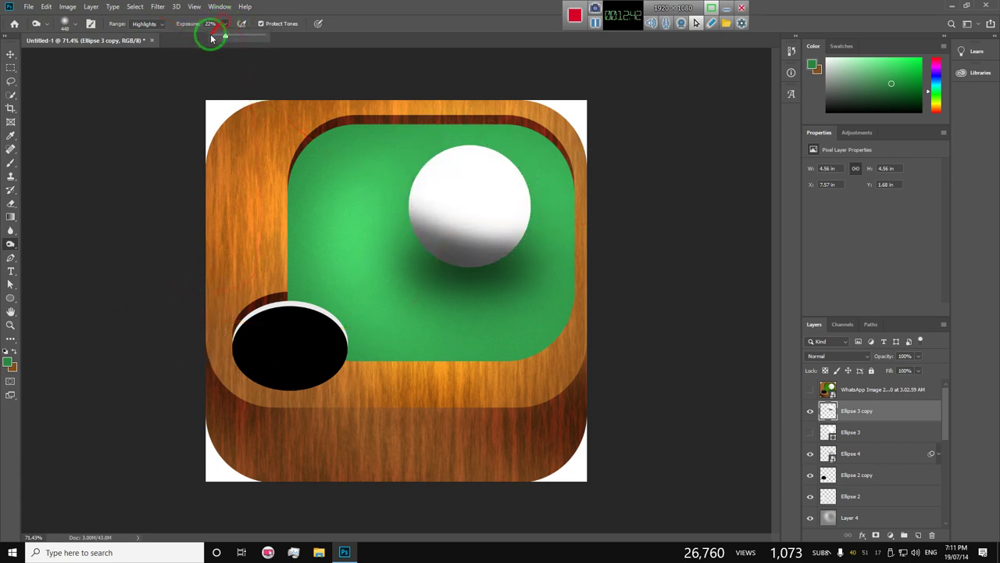
left_click_drag(458, 179, 547, 246)
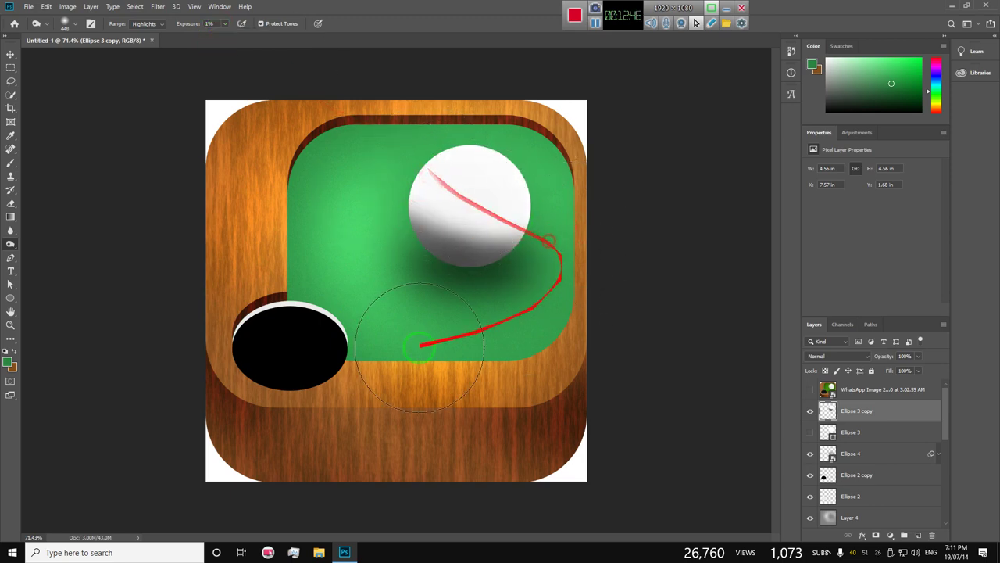
Select the Group 1 copy 2 green felt layer
scroll(312, 246, "down", 2)
scroll(328, 239, "up", 2)
scroll(337, 235, "up", 1)
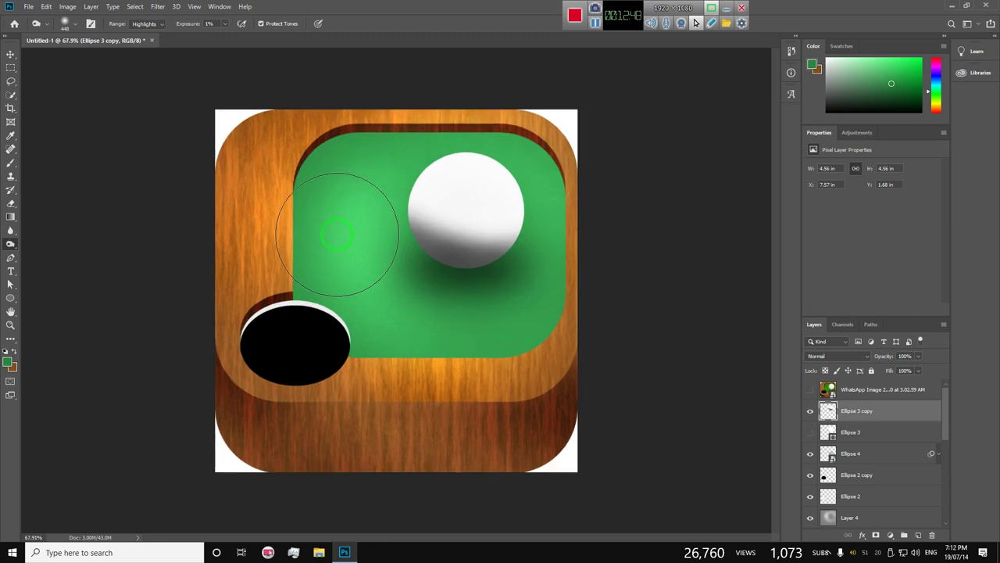
scroll(352, 308, "down", 1)
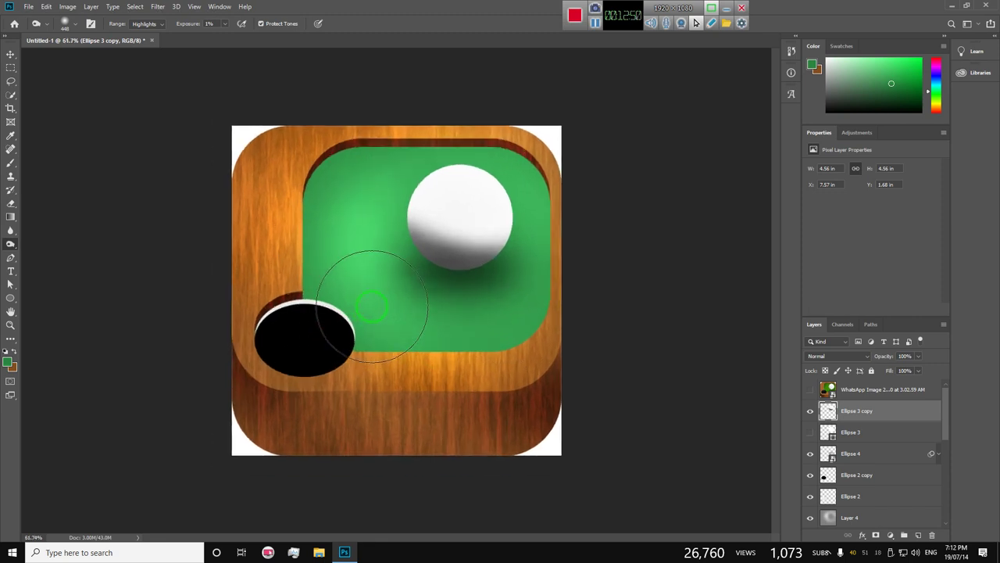
scroll(469, 303, "up", 1)
scroll(412, 295, "up", 1)
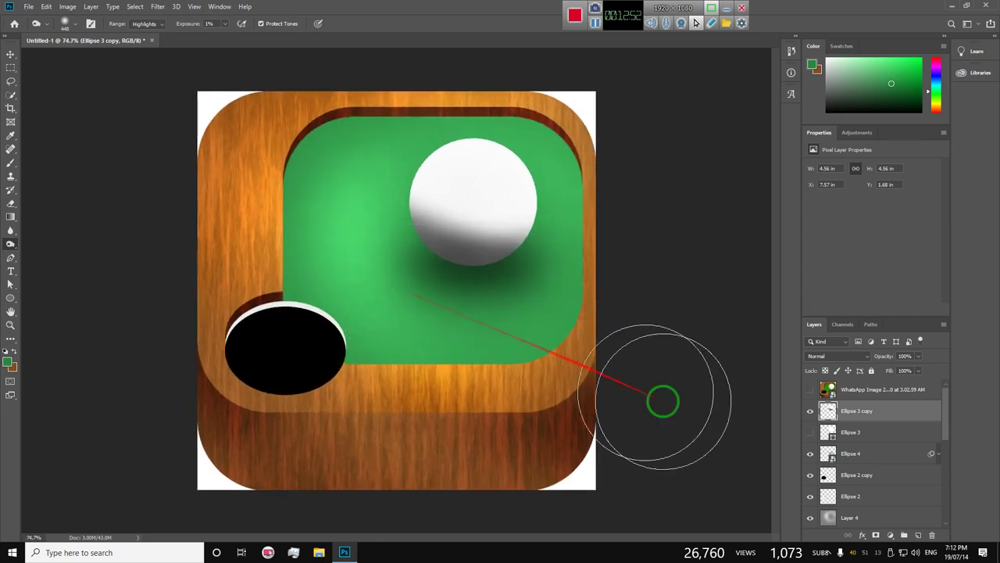
scroll(869, 440, "down", 3)
left_click(854, 474)
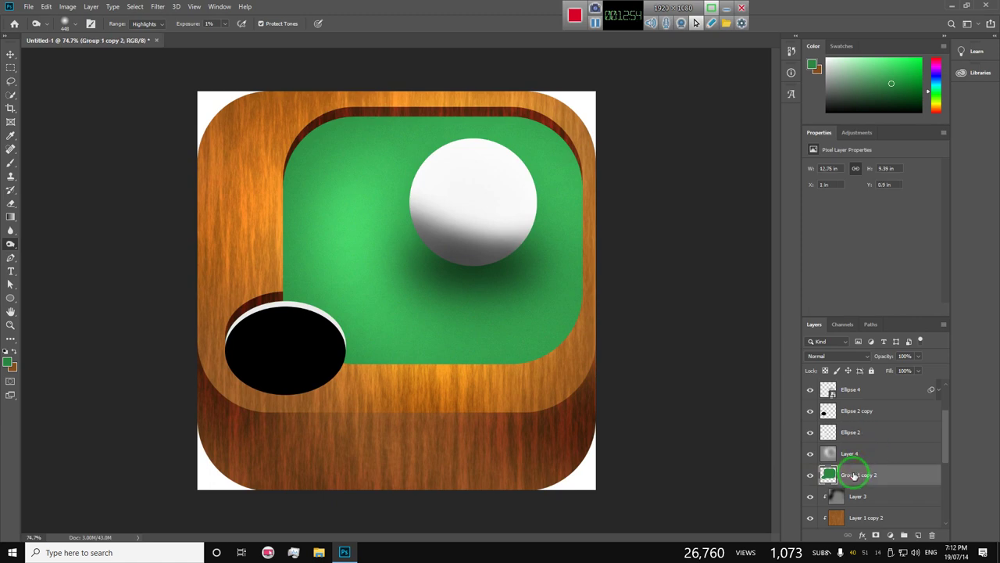
Apply Add Noise at 4.87% Uniform to the Group 1 copy 2 felt layer
left_click(157, 7)
mouse_move(213, 154)
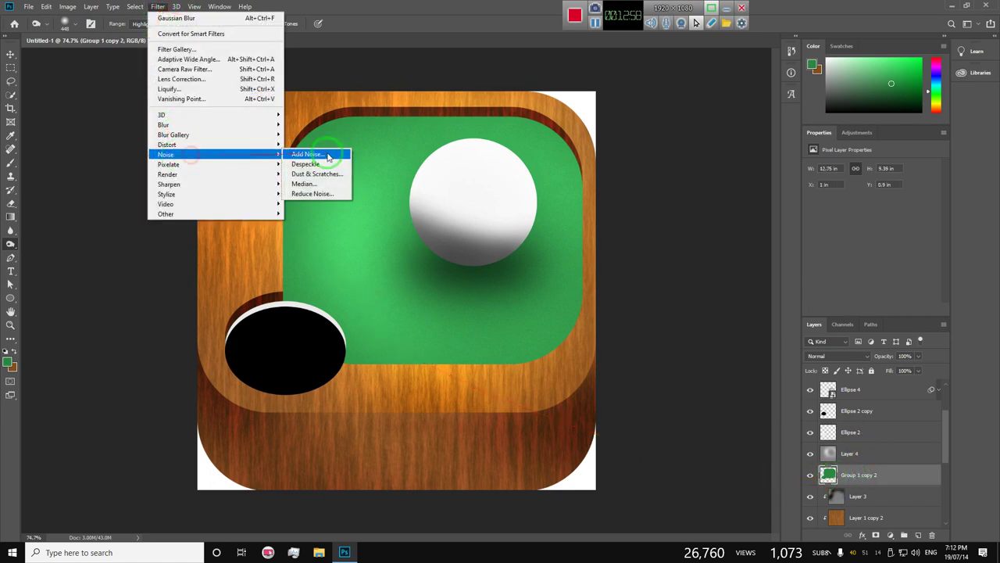
left_click(322, 154)
left_click_drag(506, 100, 611, 96)
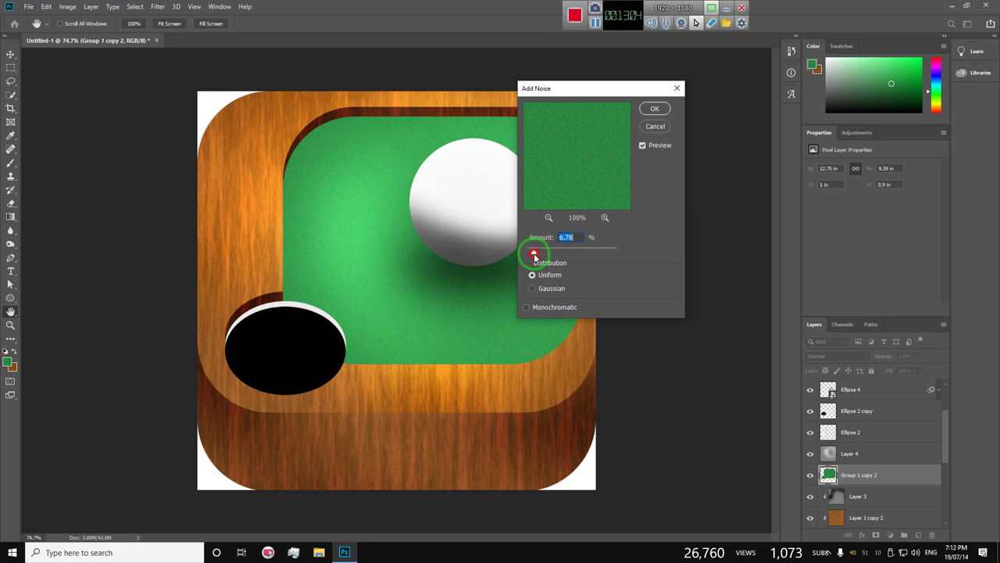
left_click(655, 109)
left_click(11, 53)
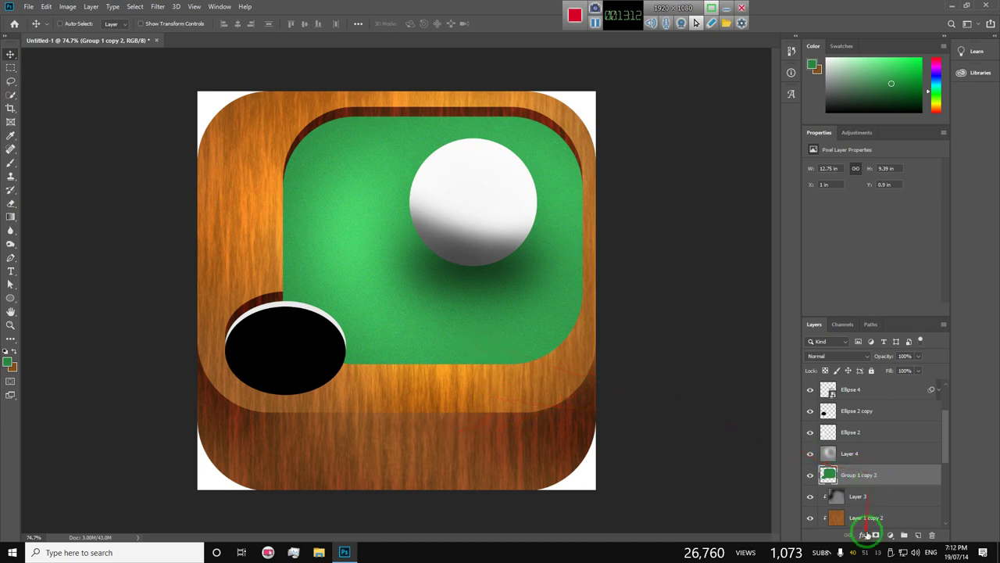
left_click(866, 534)
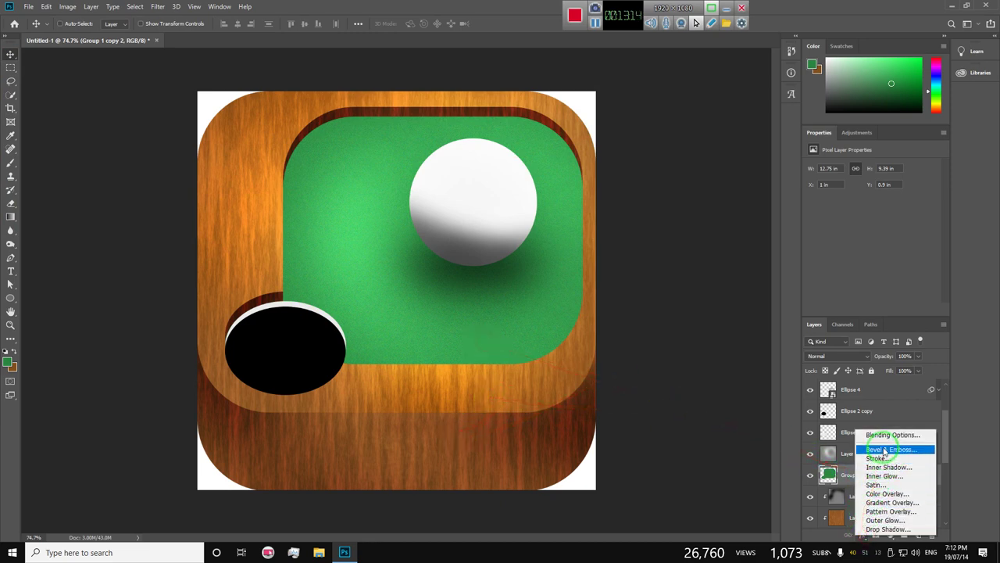
left_click(881, 436)
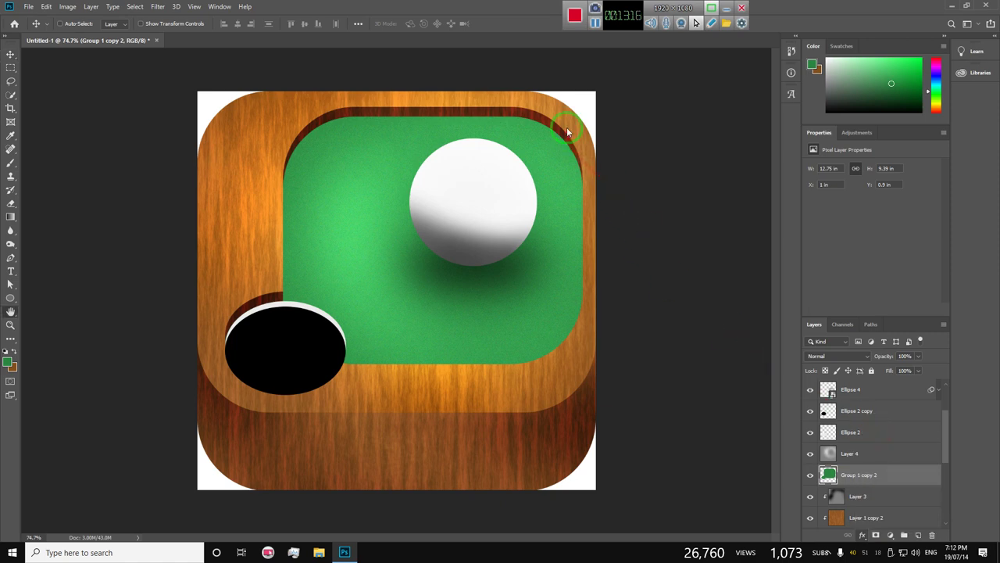
left_click_drag(699, 126, 689, 121)
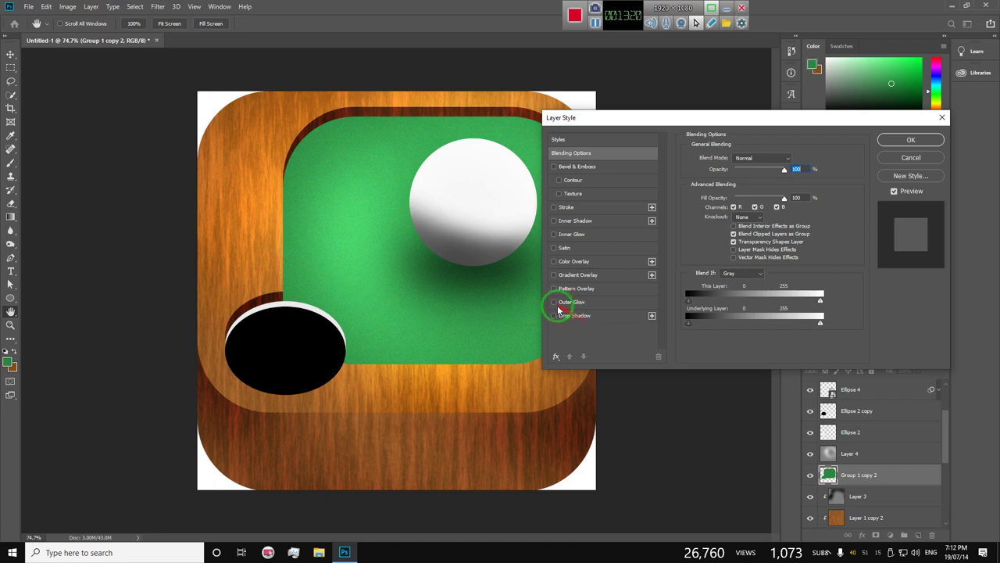
left_click(560, 304)
left_click(744, 181)
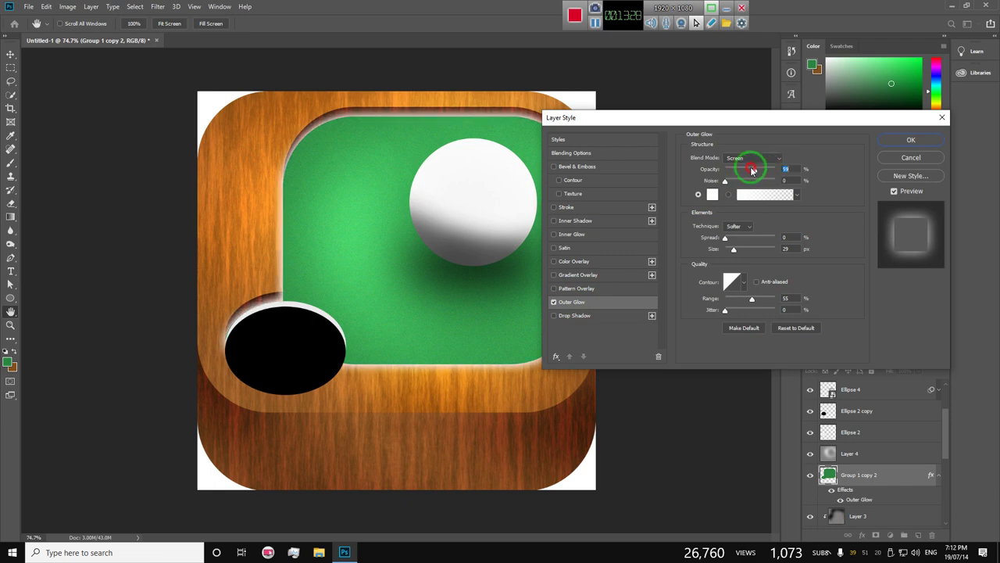
left_click_drag(754, 172, 696, 168)
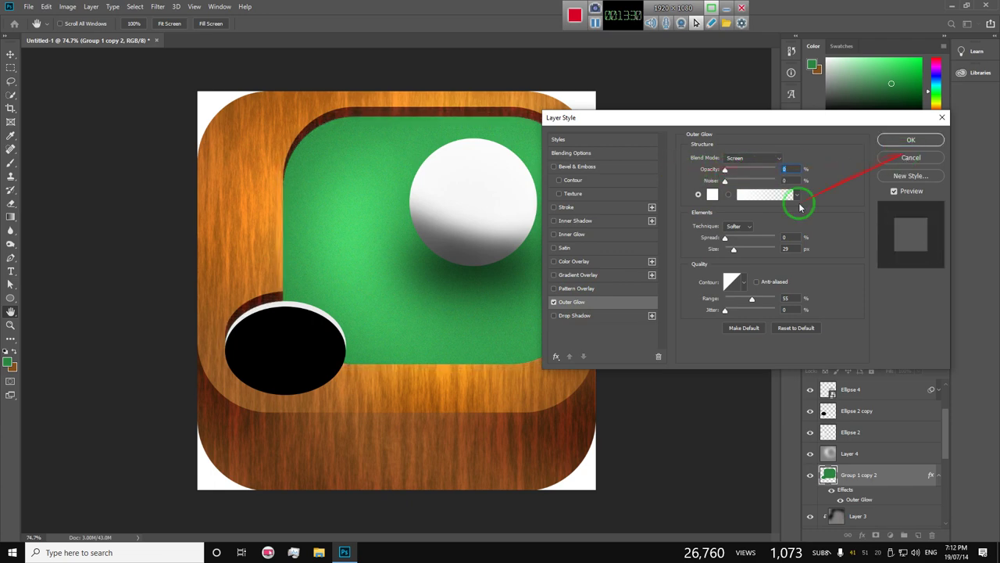
Discard the felt's outer glow and select the Group 1 copy layer
left_click(910, 157)
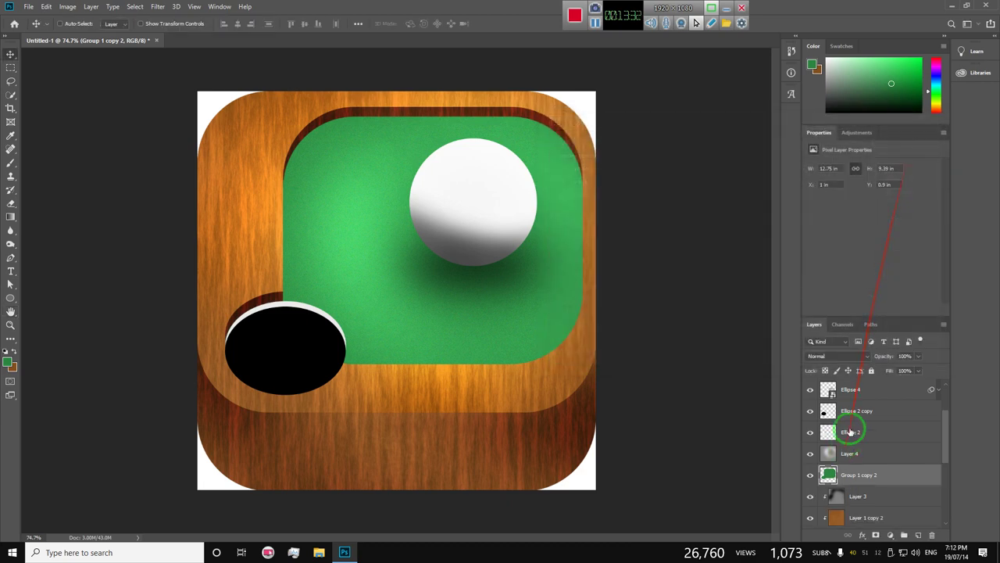
scroll(852, 426, "down", 1)
left_click(809, 453)
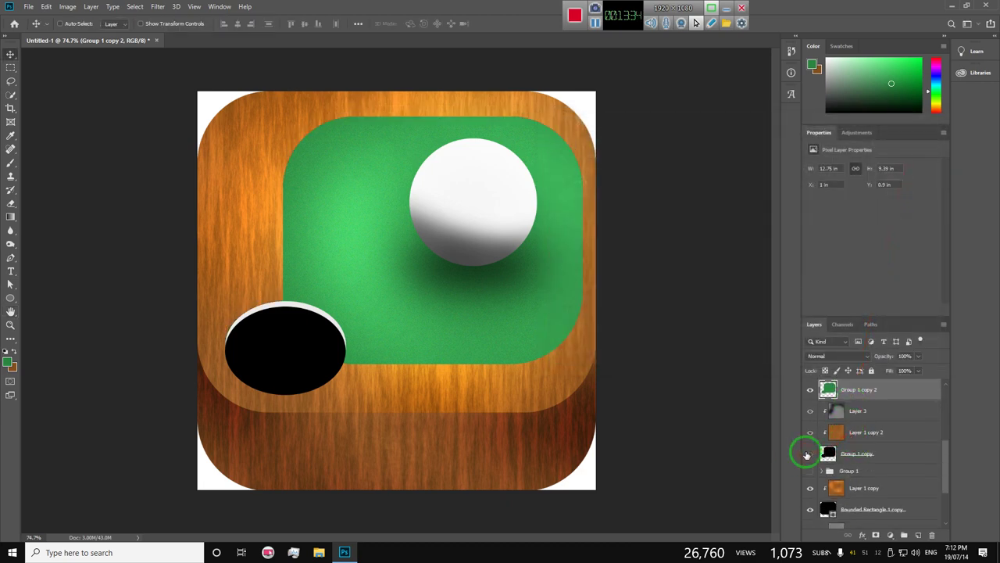
left_click(810, 453)
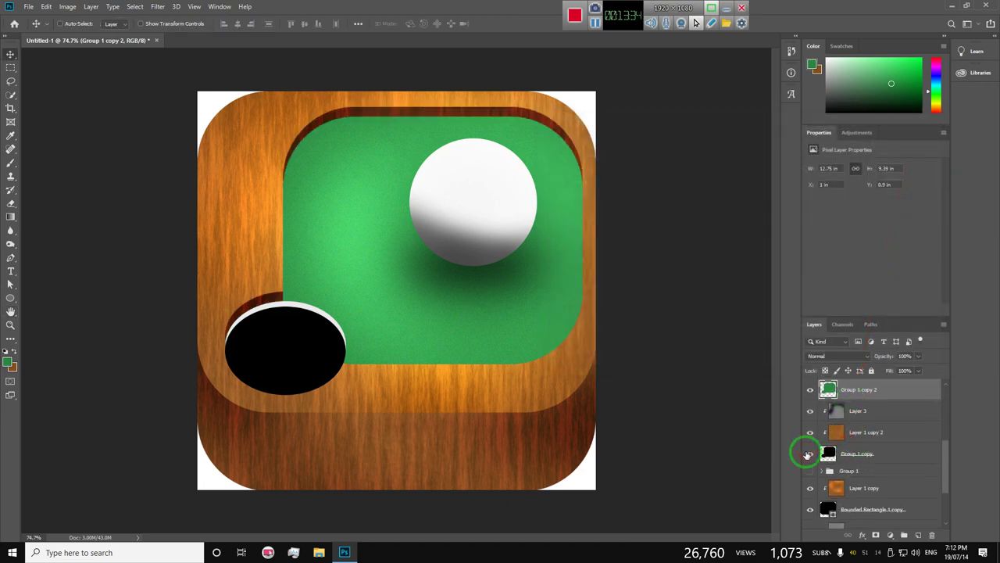
left_click(903, 455)
Give Group 1 copy a white Screen outer glow: 54% opacity, 3% spread, 29 px, 46% range
left_click(862, 534)
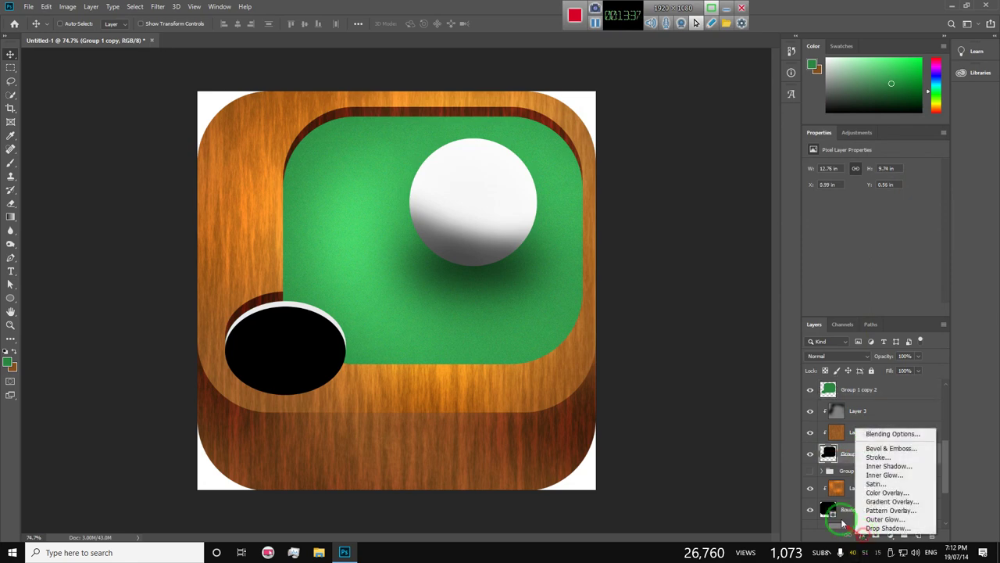
left_click(878, 434)
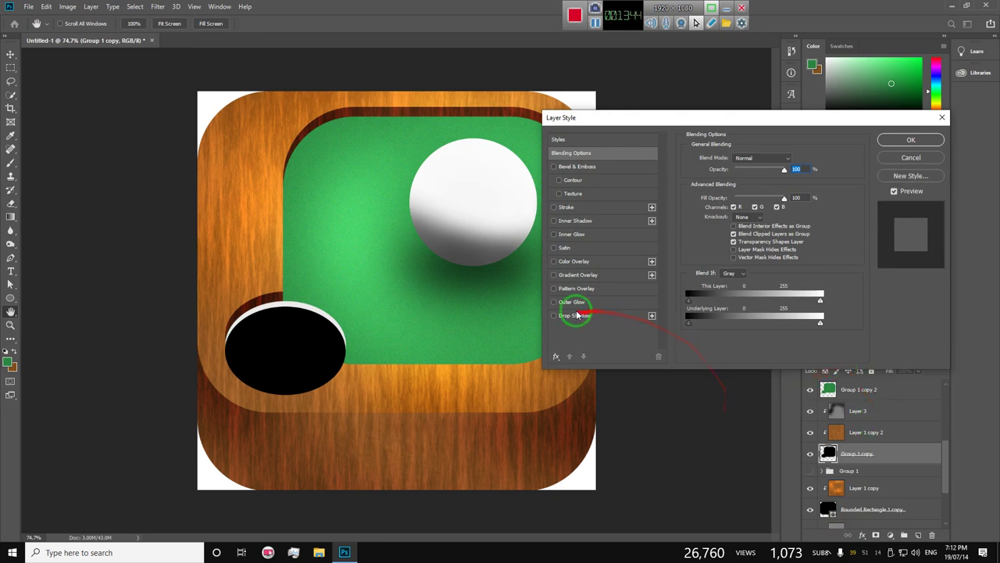
left_click(554, 302)
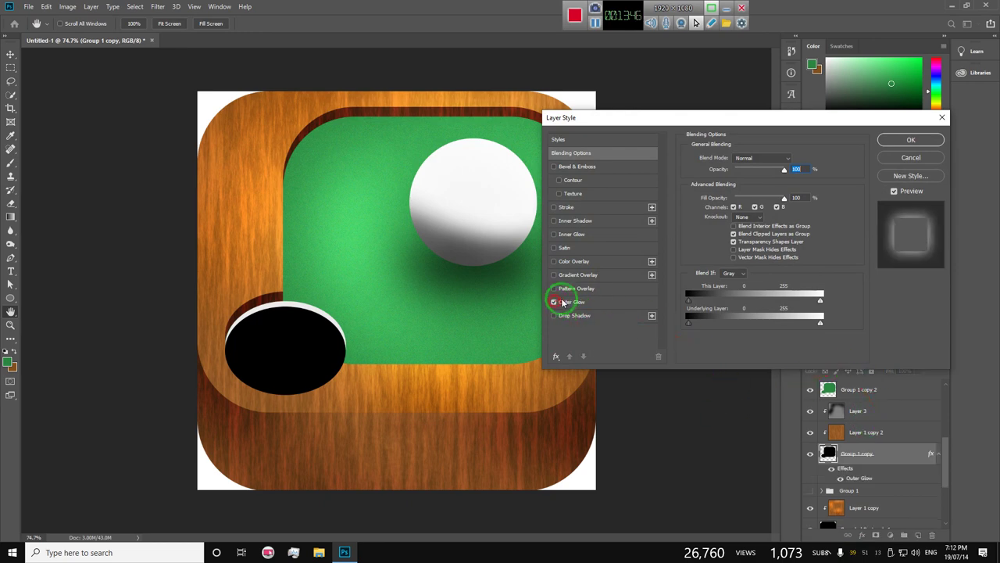
left_click(571, 302)
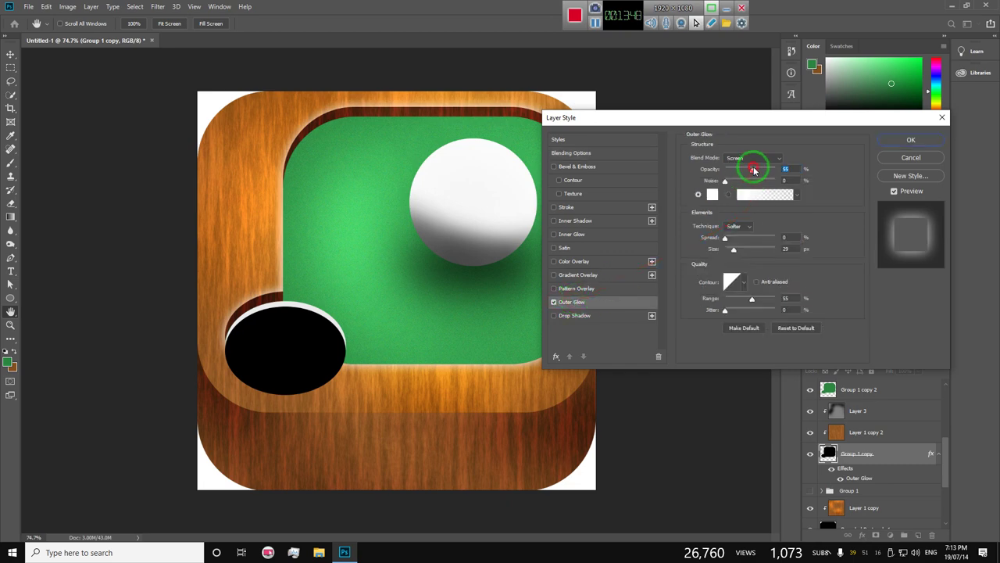
mouse_move(749, 169)
left_mouse_down()
mouse_move(759, 170)
mouse_move(718, 263)
mouse_move(750, 238)
mouse_move(733, 241)
left_mouse_up()
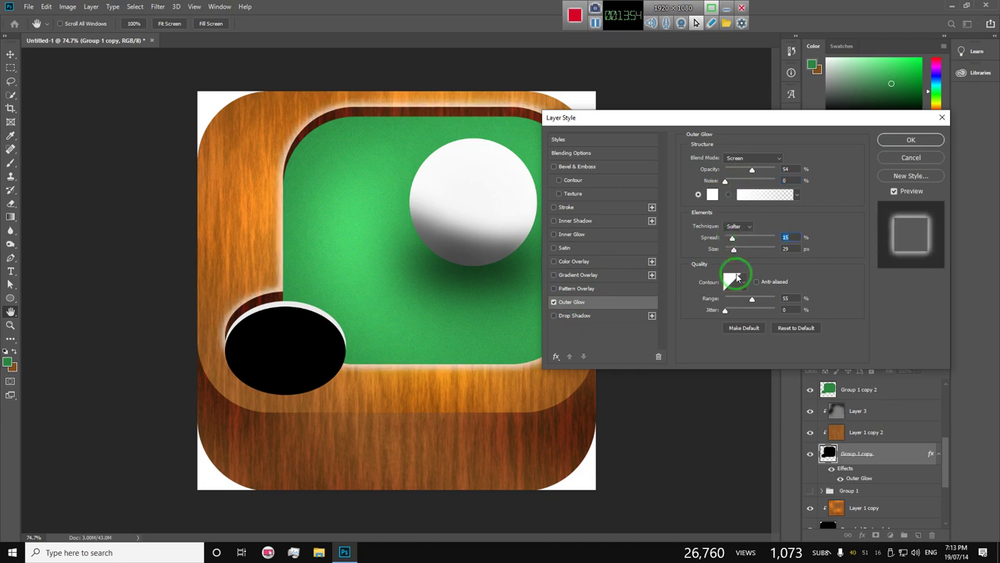
left_click_drag(744, 303, 748, 301)
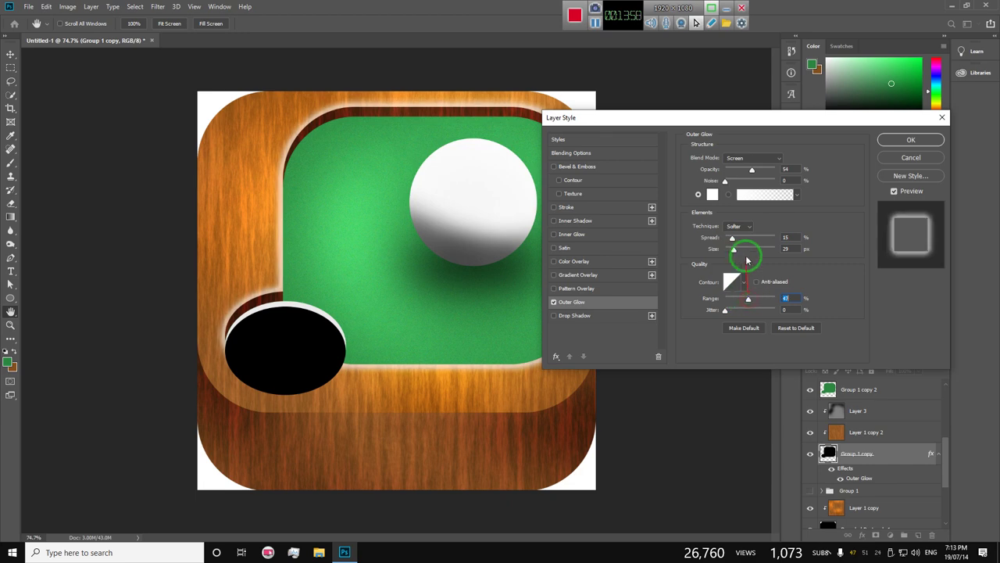
left_click_drag(749, 240, 732, 246)
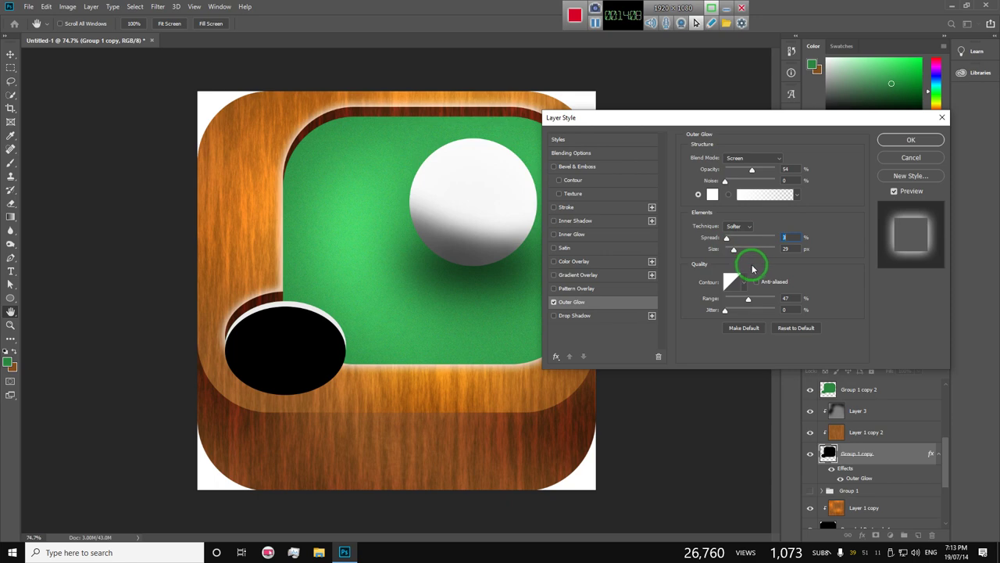
left_click_drag(747, 298, 748, 298)
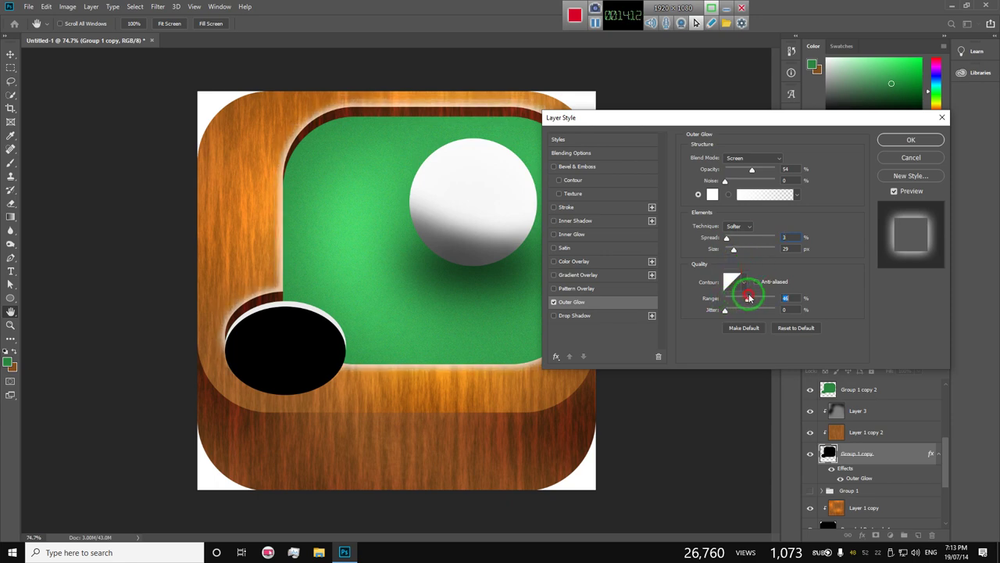
left_click(725, 310)
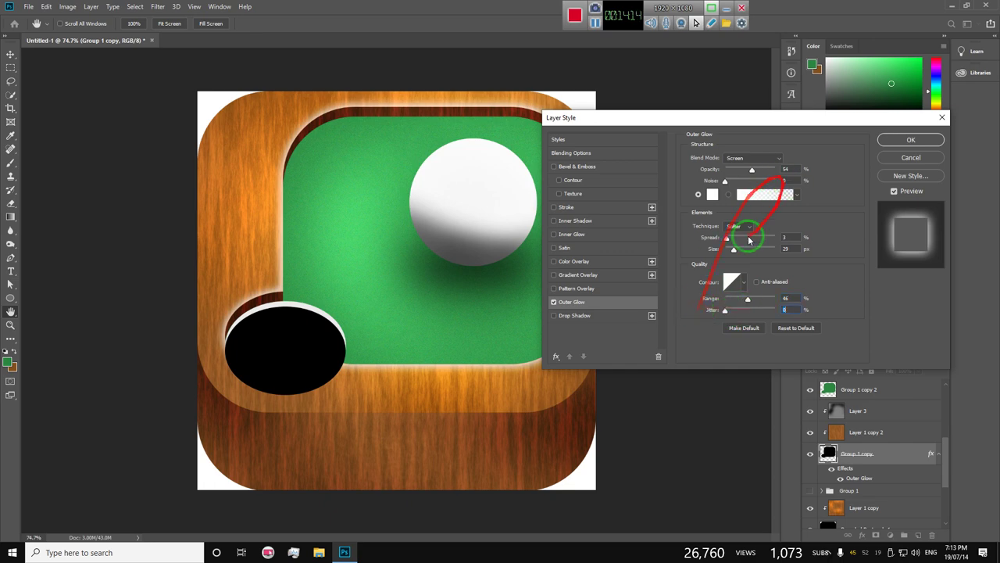
left_click(912, 141)
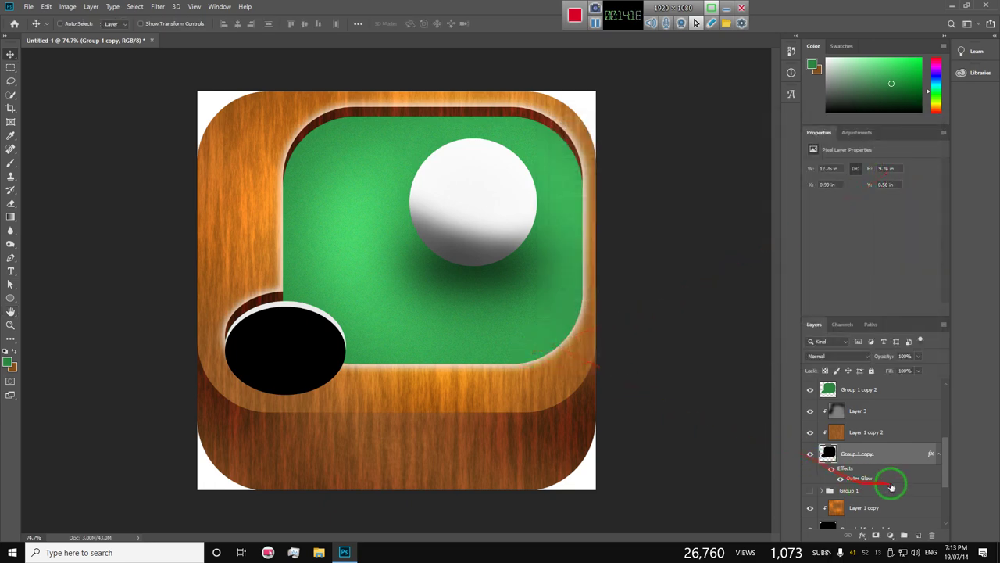
scroll(883, 469, "down", 3)
left_click(811, 465)
Add a Screen inner glow to Rounded Rectangle 1 copy: 70% opacity, 21 px, 69% range
left_click(813, 466)
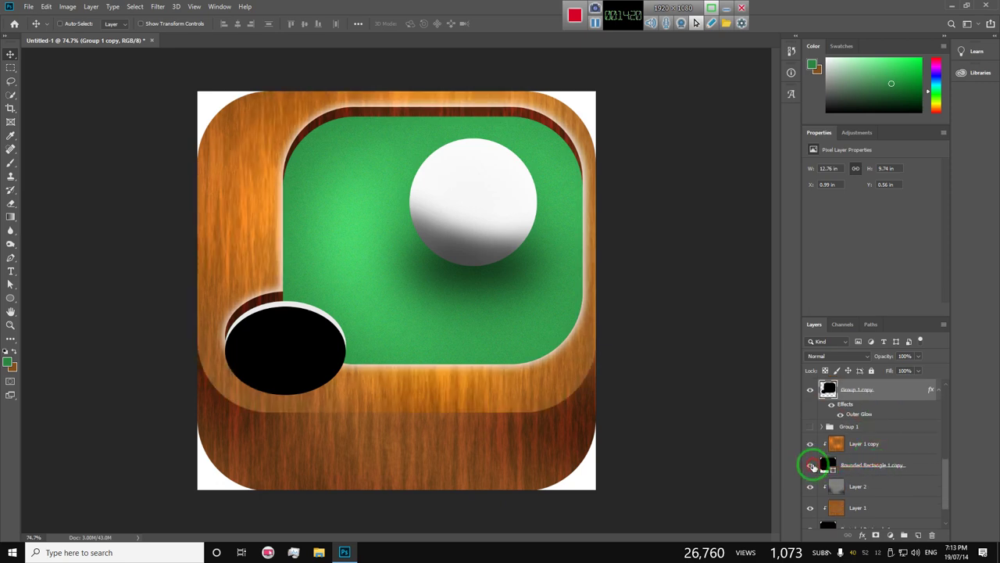
left_click(918, 467)
left_click(866, 531)
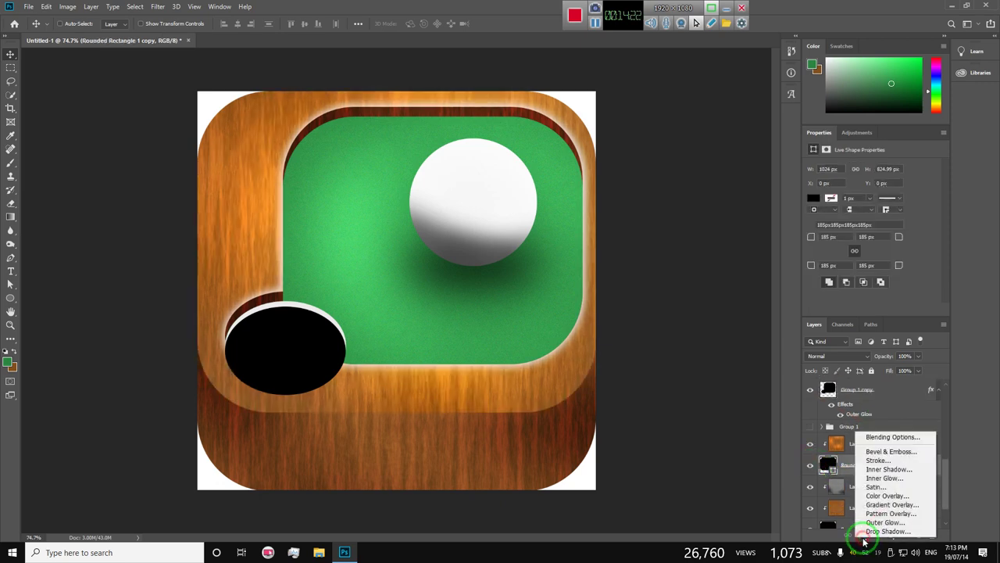
left_click(793, 360)
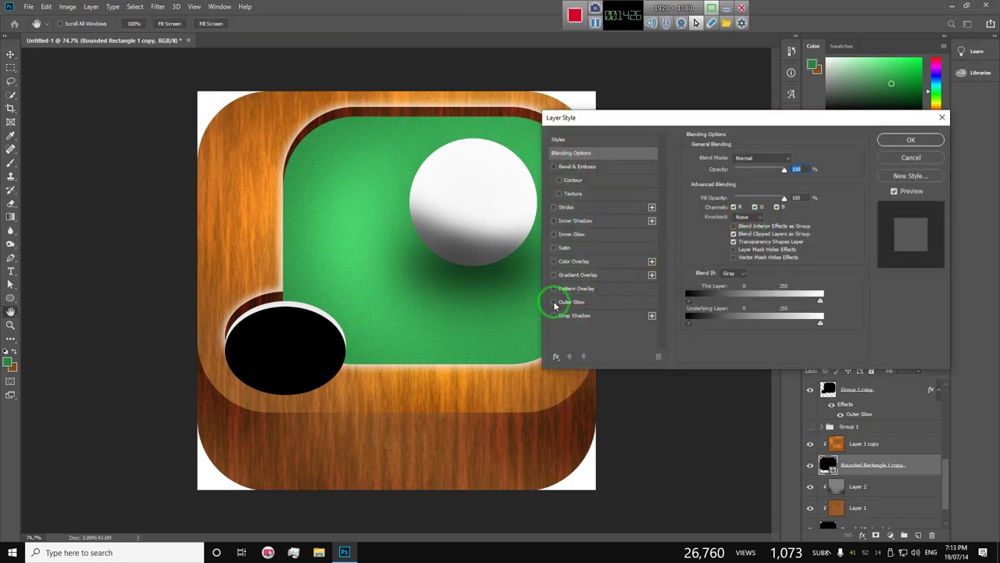
left_click(554, 233)
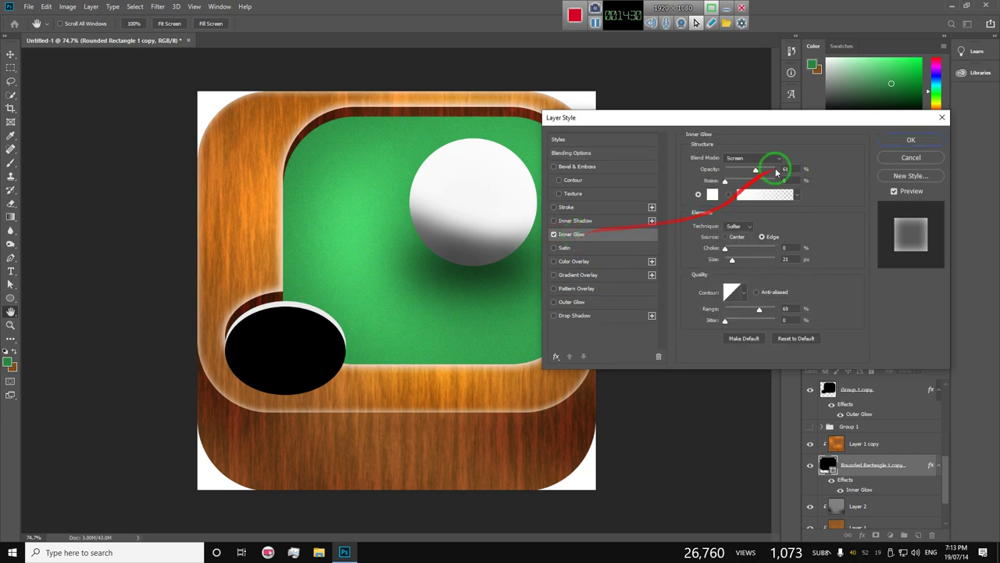
left_click_drag(771, 169, 766, 171)
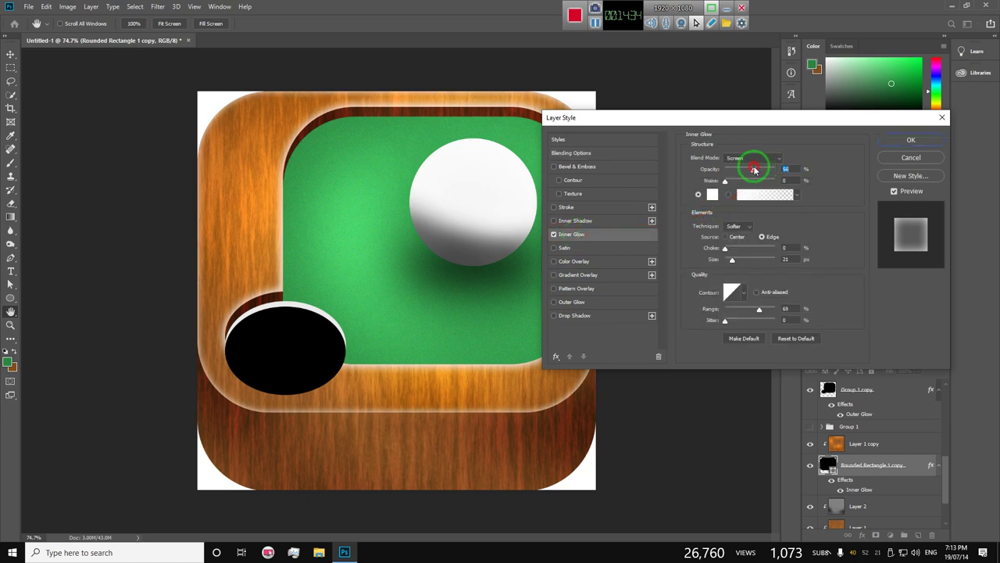
left_click(906, 140)
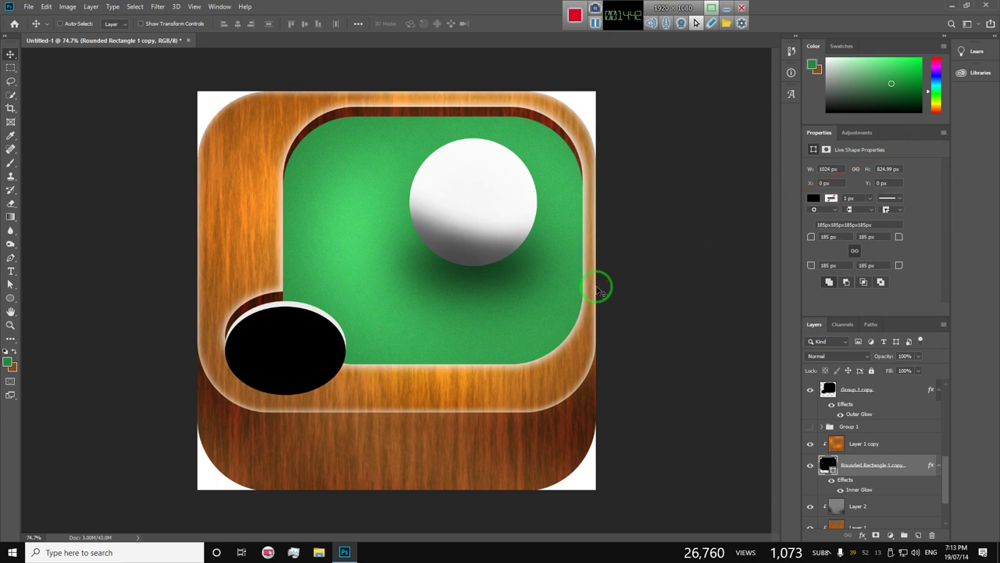
Check Layer 4 and Ellipse 2 visibility, then select the Ellipse 2 layer
mouse_move(599, 287)
left_mouse_down()
mouse_move(578, 311)
mouse_move(692, 384)
mouse_move(234, 310)
mouse_move(854, 407)
mouse_move(313, 395)
mouse_move(811, 430)
left_mouse_up()
scroll(857, 420, "up", 4)
scroll(861, 442, "up", 2)
left_click(809, 434)
left_click(809, 434)
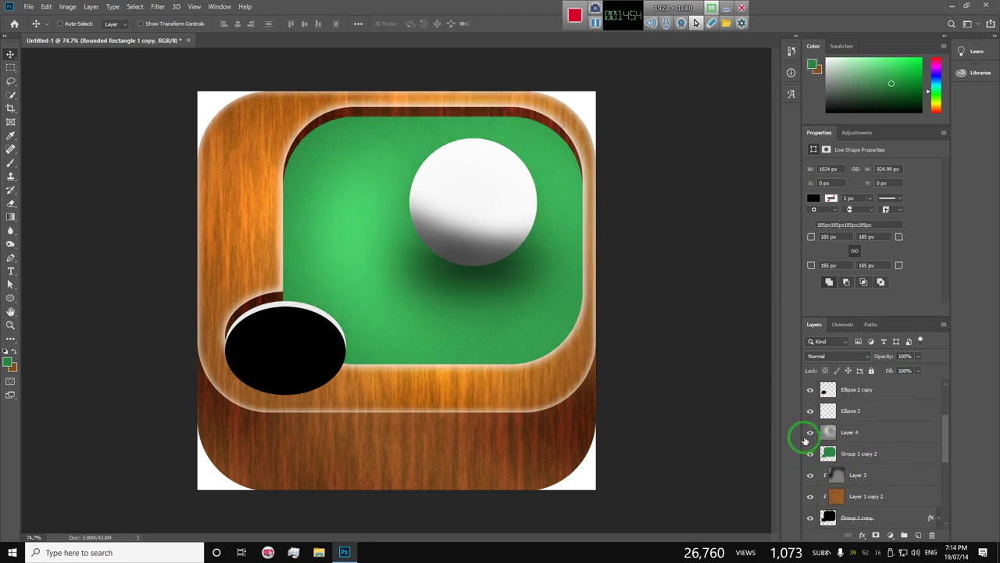
left_click(809, 411)
left_click(809, 412)
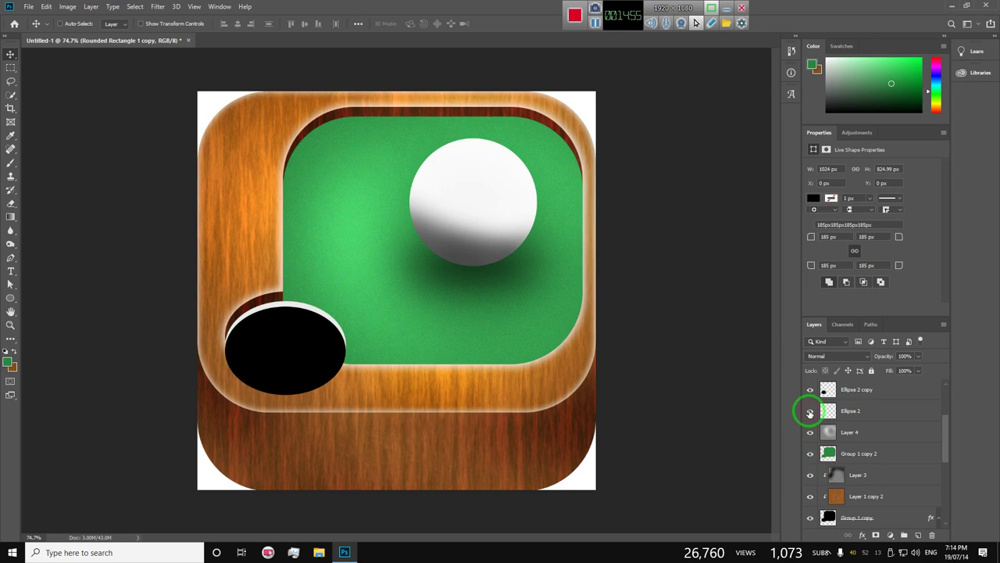
left_click(855, 410)
left_click_drag(858, 408, 367, 443)
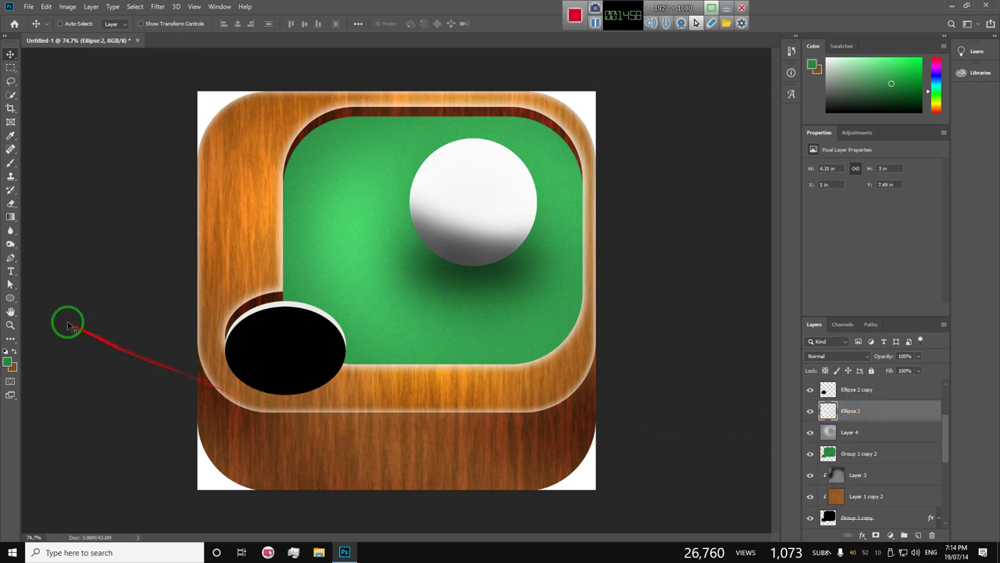
Burn the hole's white rim to grey using Highlights range, a 73 px brush and 37% exposure
left_click(11, 245)
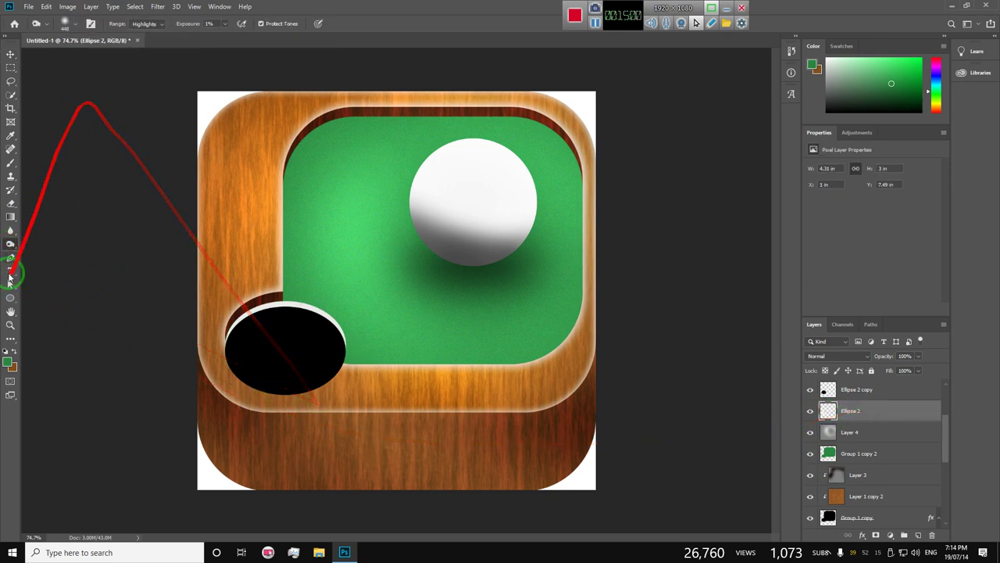
right_click(10, 245)
left_click(146, 23)
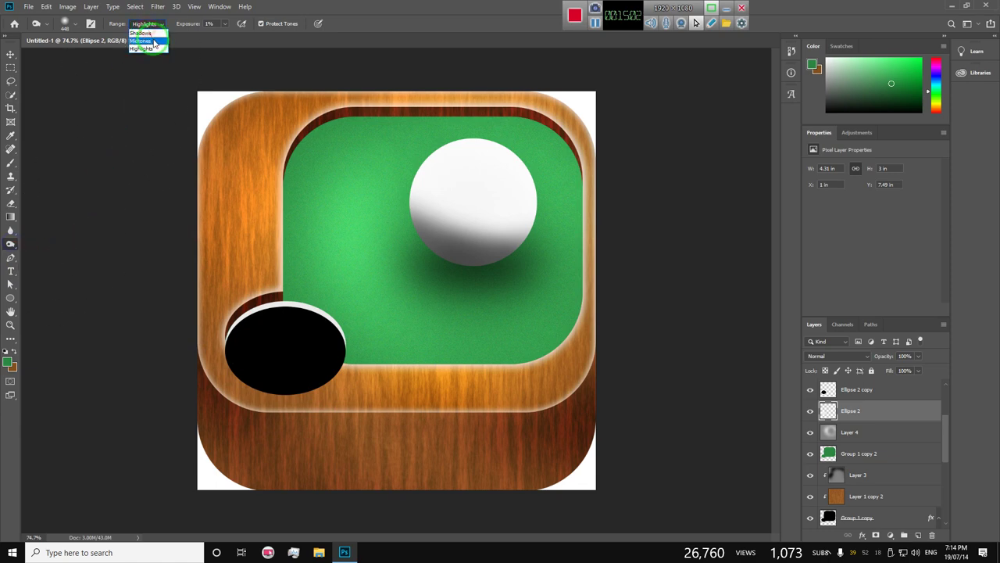
left_click(211, 23)
type("28")
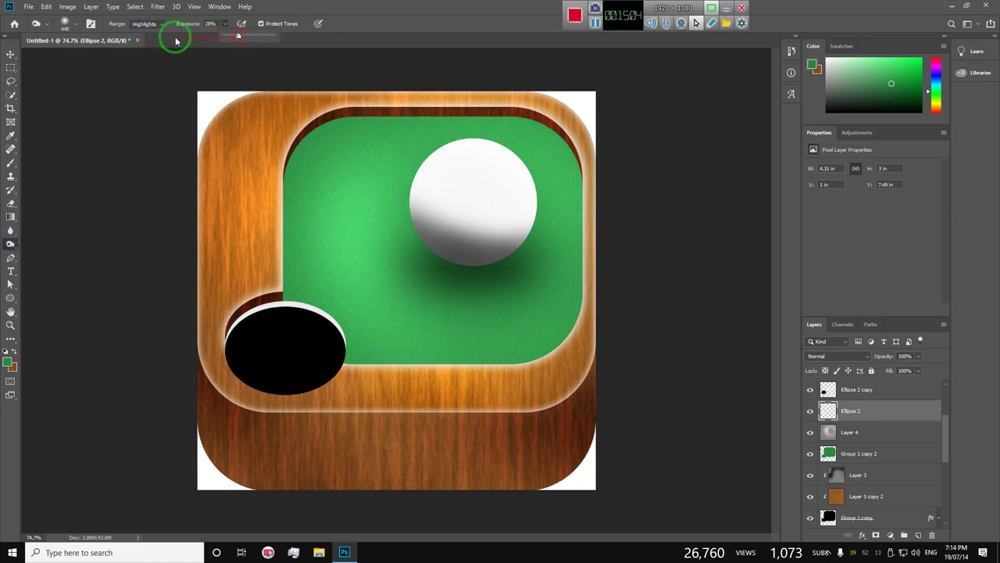
left_click(65, 23)
left_click_drag(100, 62, 78, 61)
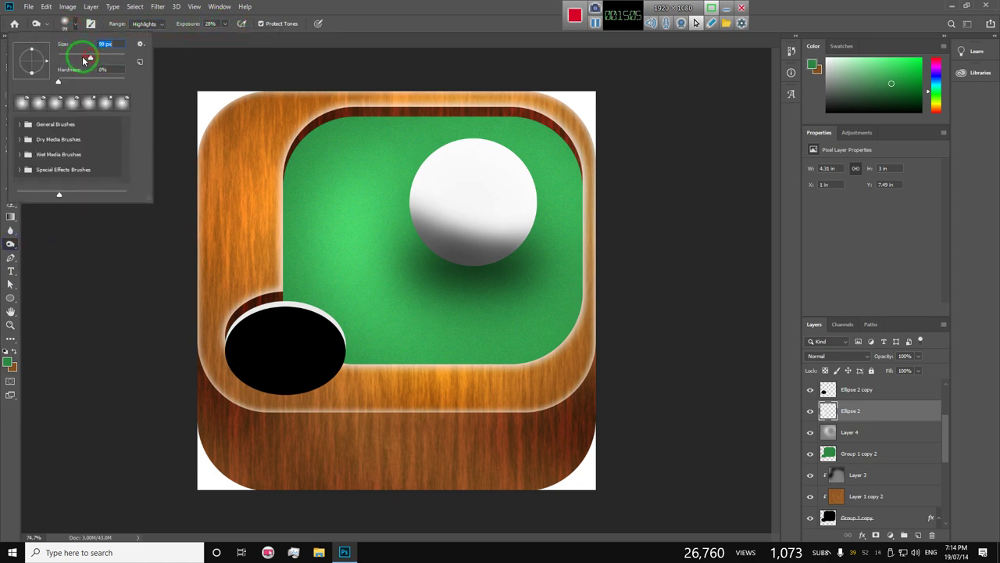
left_click(225, 24)
mouse_move(230, 40)
left_mouse_down()
mouse_move(273, 347)
mouse_move(338, 351)
mouse_move(224, 346)
mouse_move(312, 312)
mouse_move(346, 323)
left_mouse_up()
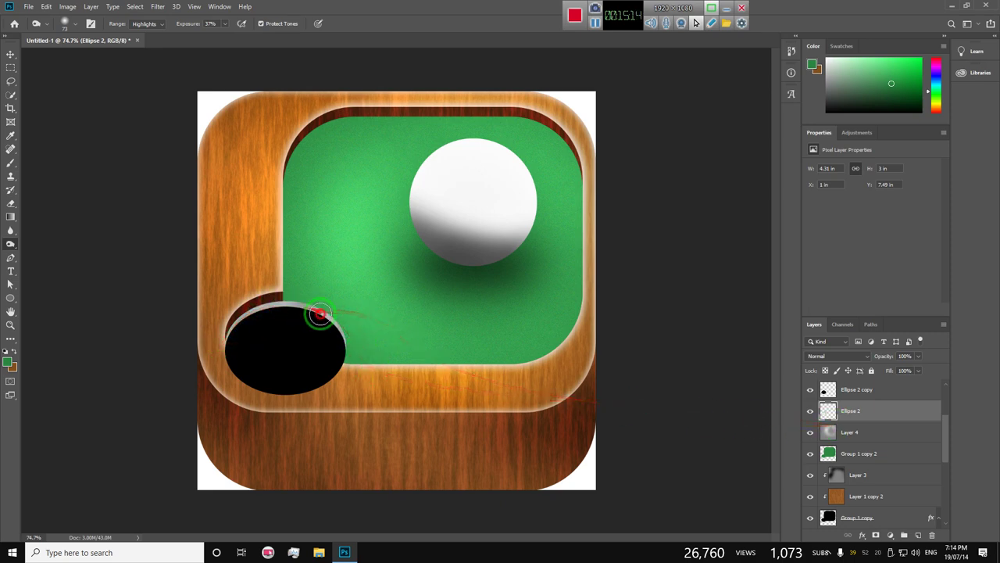
mouse_move(279, 303)
left_mouse_down()
mouse_move(295, 307)
mouse_move(268, 308)
mouse_move(230, 339)
mouse_move(318, 305)
mouse_move(356, 353)
mouse_move(308, 313)
mouse_move(346, 351)
mouse_move(273, 319)
mouse_move(220, 344)
mouse_move(286, 308)
mouse_move(250, 310)
mouse_move(346, 351)
mouse_move(344, 363)
mouse_move(226, 346)
mouse_move(315, 364)
mouse_move(336, 344)
mouse_move(344, 174)
left_mouse_up()
scroll(341, 219, "down", 3)
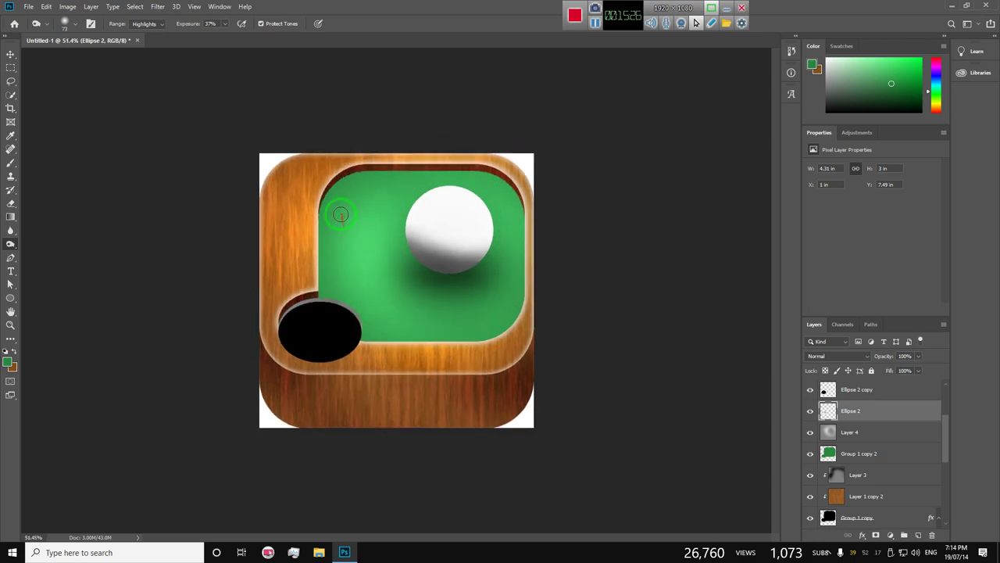
scroll(340, 223, "up", 1)
scroll(340, 222, "up", 1)
scroll(341, 225, "up", 1)
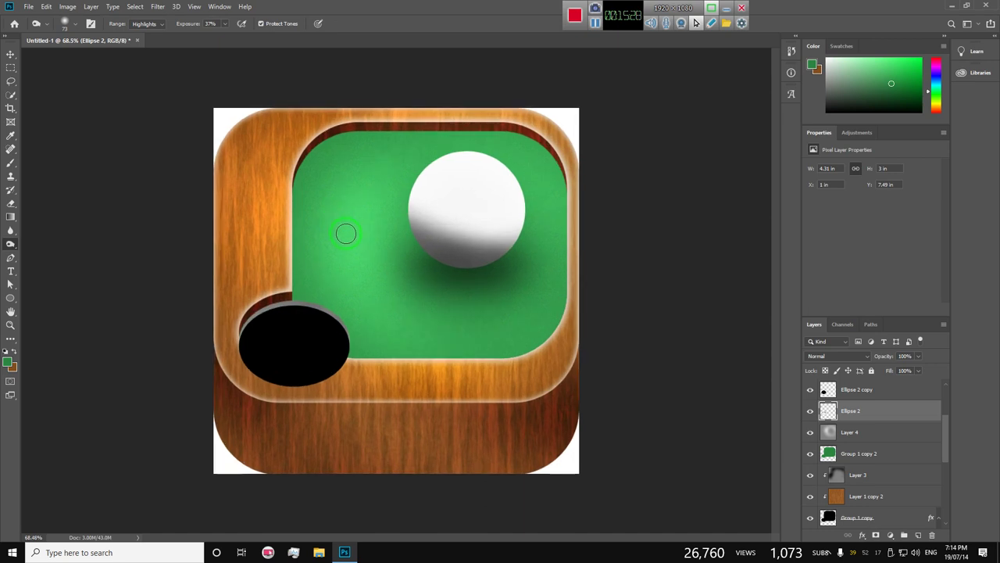
scroll(344, 230, "up", 1)
left_click_drag(347, 234, 734, 414)
left_click(809, 389)
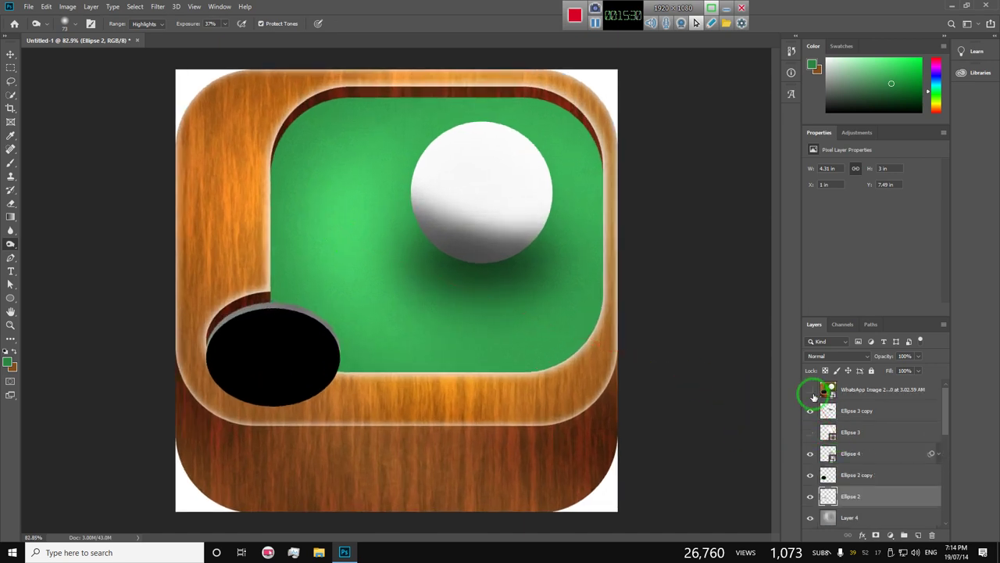
left_click(907, 389)
mouse_move(919, 356)
left_mouse_down()
mouse_move(910, 367)
mouse_move(976, 364)
left_mouse_up()
left_click(809, 389)
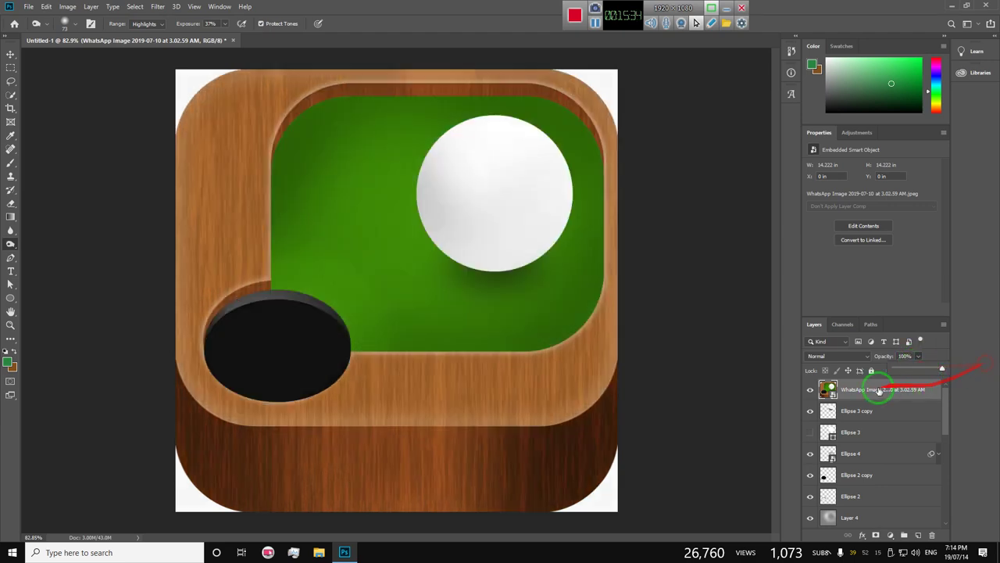
left_click(810, 391)
left_click(810, 391)
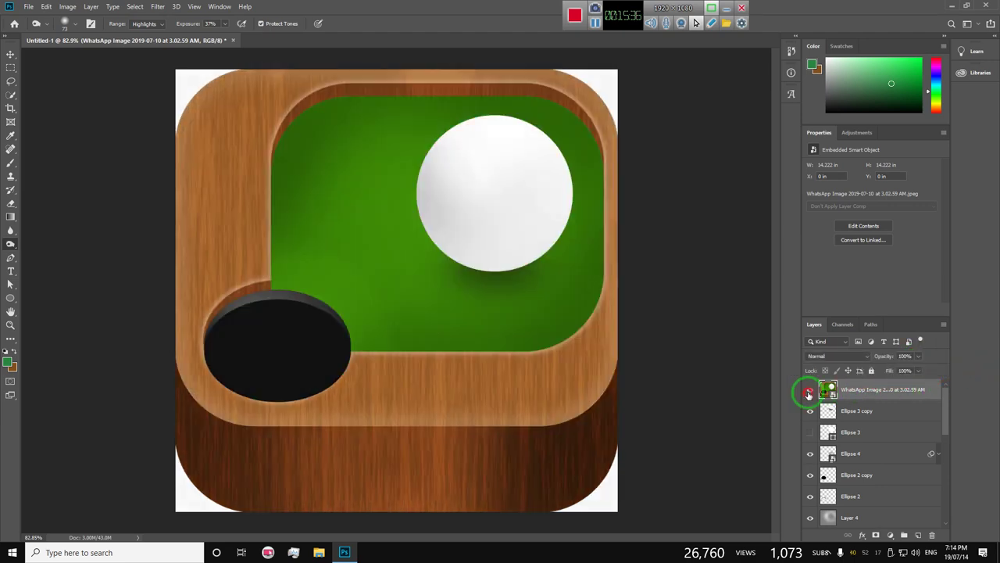
left_click(810, 390)
left_click(810, 390)
left_click(810, 390)
left_click(809, 391)
left_click(809, 391)
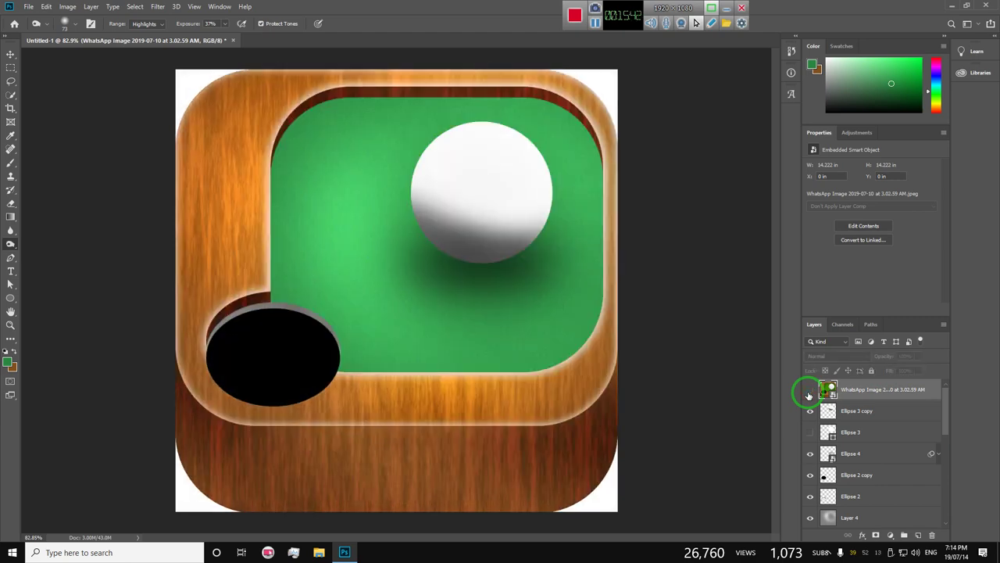
left_click(810, 390)
left_click(810, 391)
left_click(810, 390)
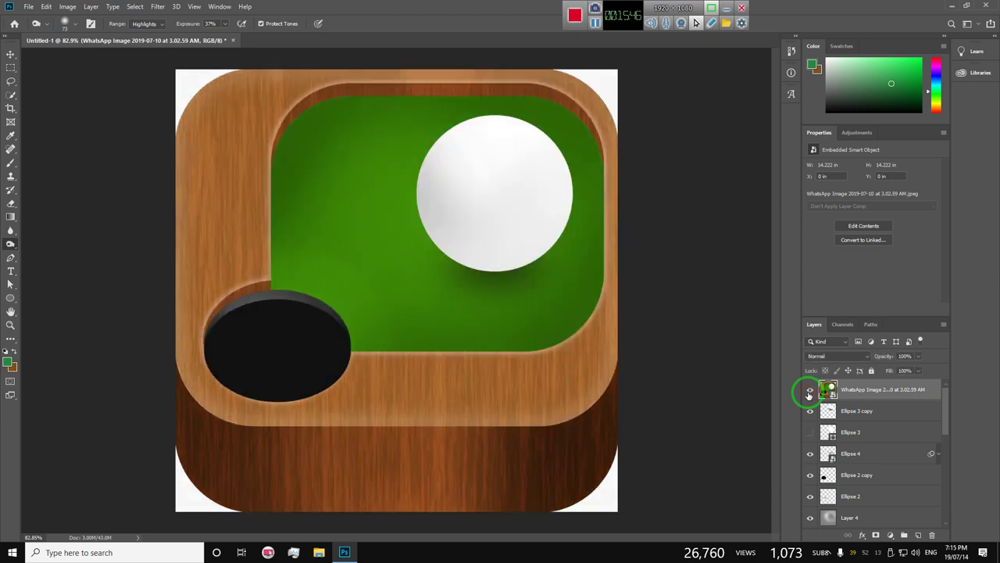
left_click(809, 391)
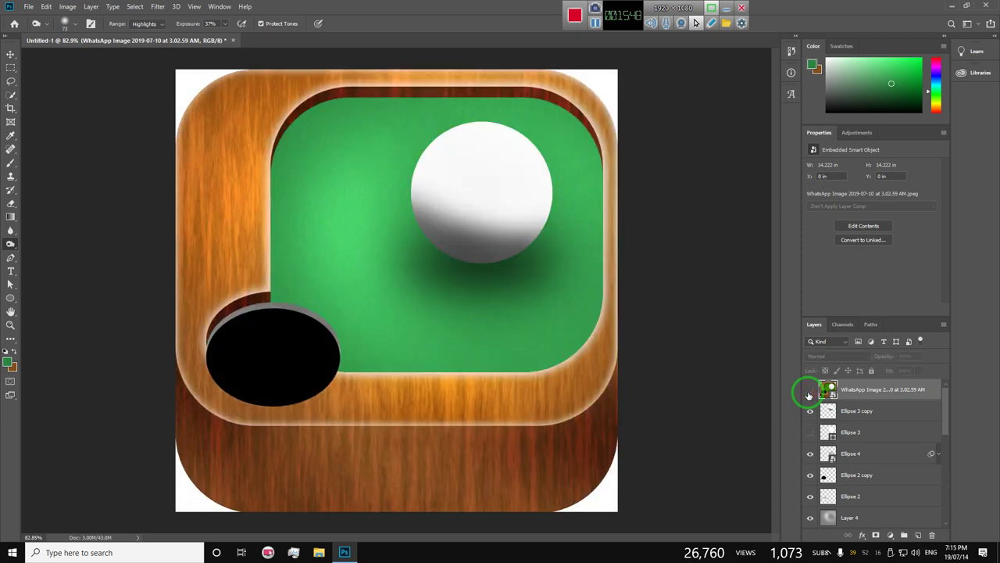
left_click(810, 391)
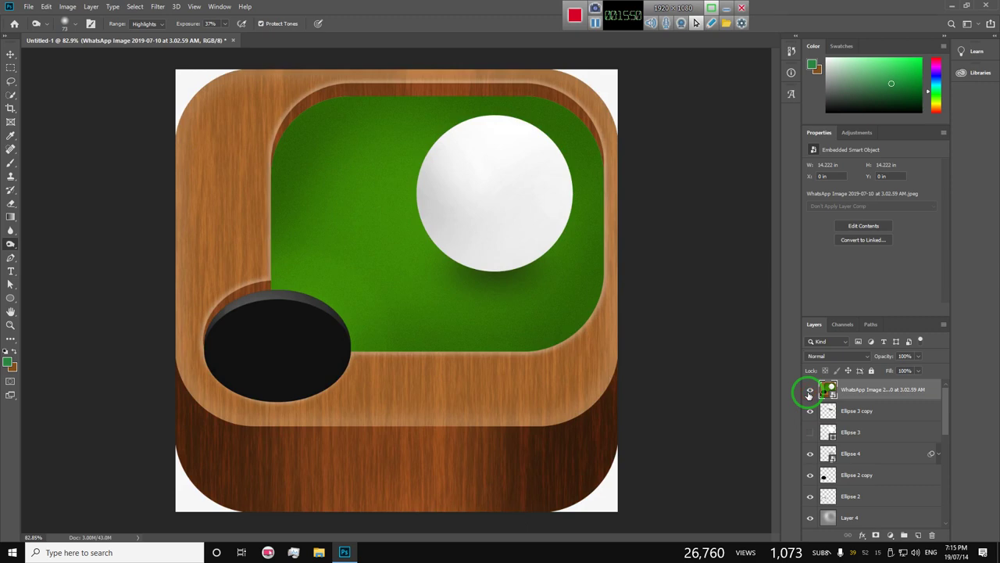
left_click(809, 391)
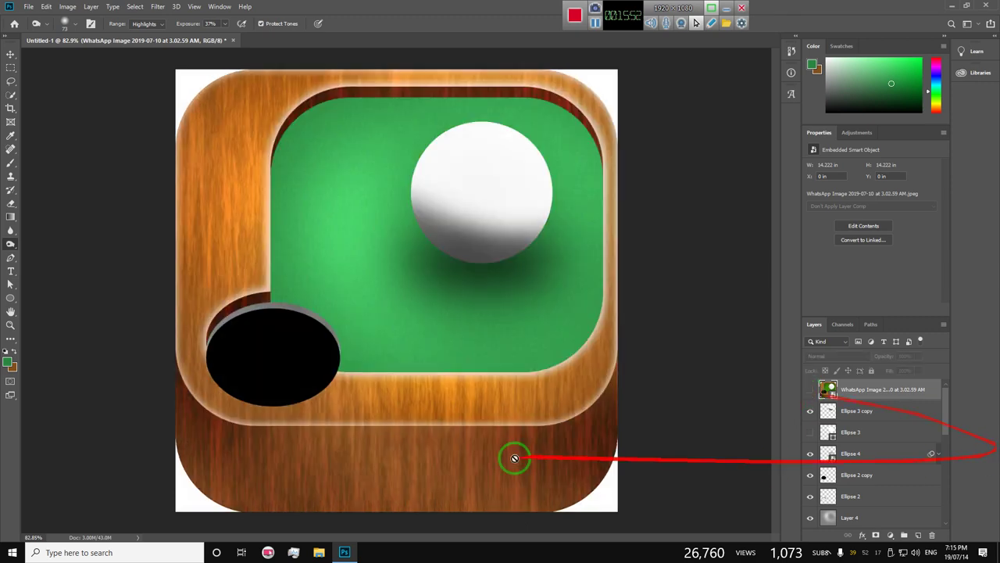